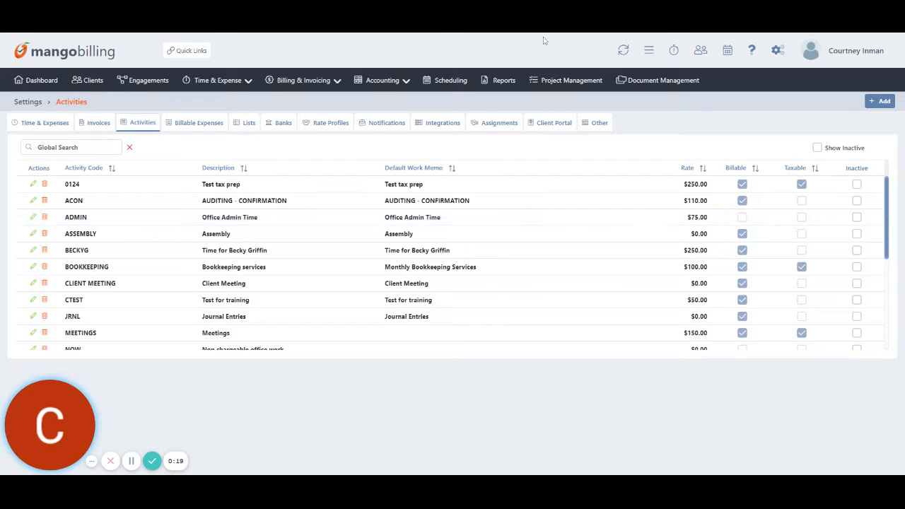
Show the quick shortcuts and switch the navigation to the side menu and back to the top bar.
{"action": "left_click", "coordinate": [190, 55]}
{"action": "left_click", "coordinate": [648, 52]}
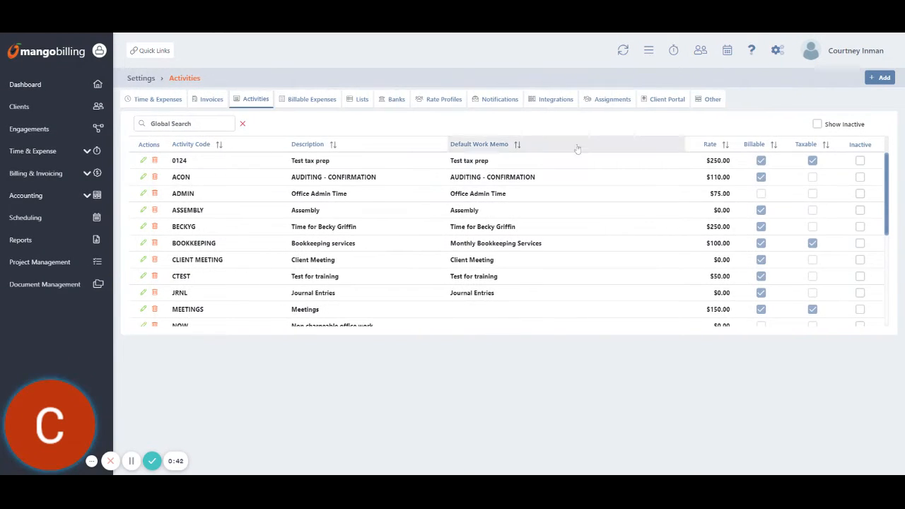
{"action": "left_click", "coordinate": [648, 51]}
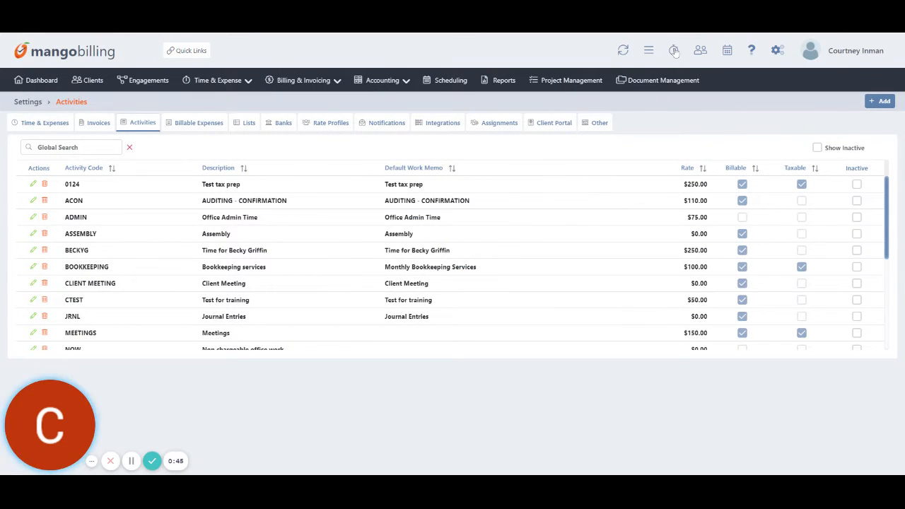
Start a timer for Trantham & Associates on the Bookkeeping engagement with the BOOKKEEPING activity.
{"action": "left_click", "coordinate": [674, 52]}
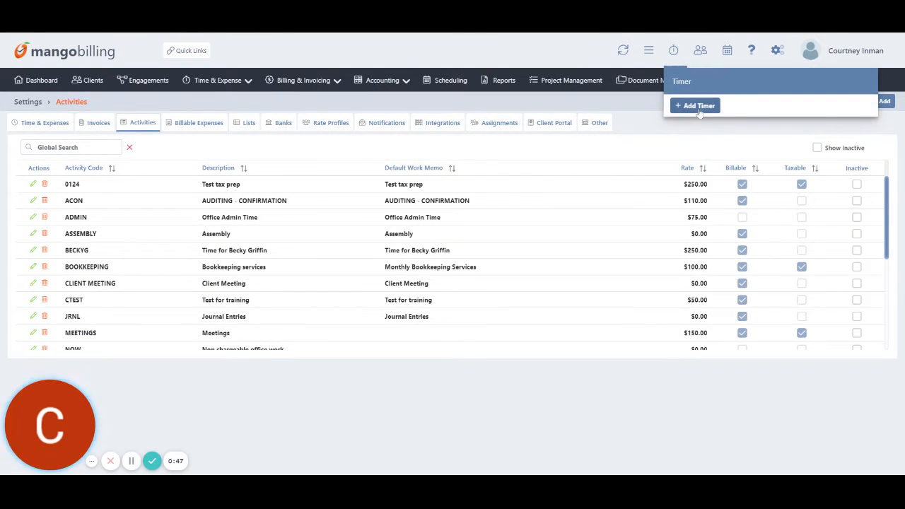
{"action": "left_click", "coordinate": [697, 106]}
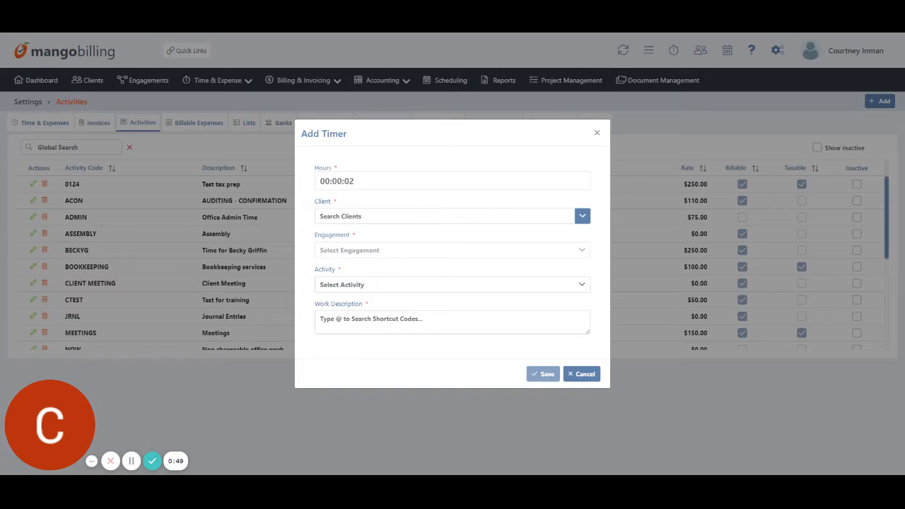
{"action": "left_click", "coordinate": [479, 219]}
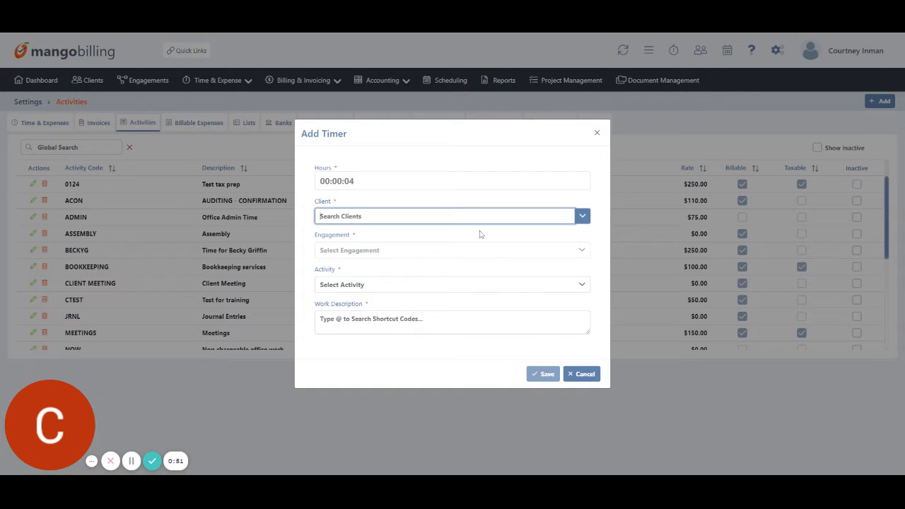
{"action": "type", "text": "tranth"}
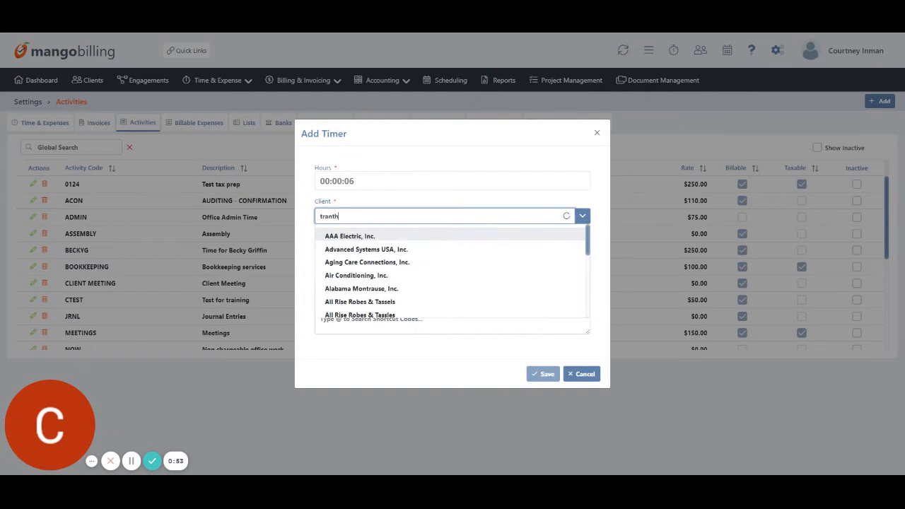
{"action": "left_click", "coordinate": [478, 235]}
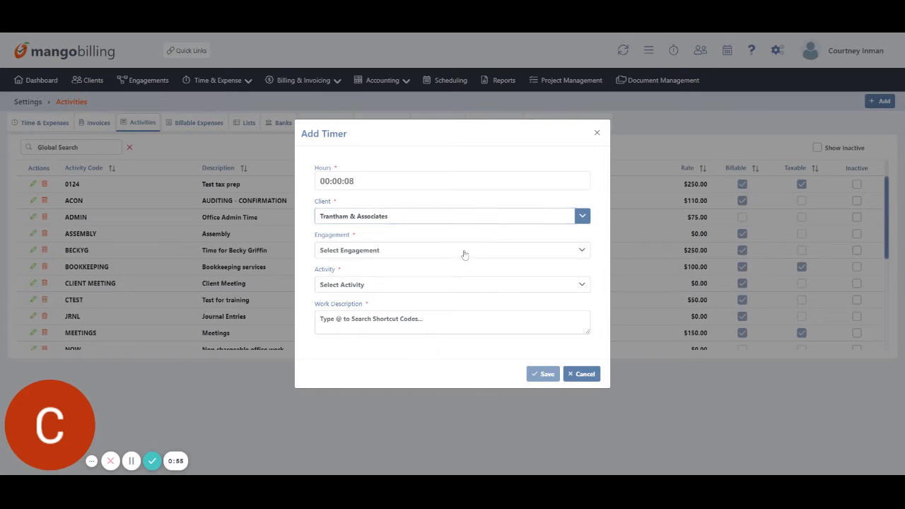
{"action": "left_click", "coordinate": [464, 255]}
{"action": "left_click", "coordinate": [368, 308]}
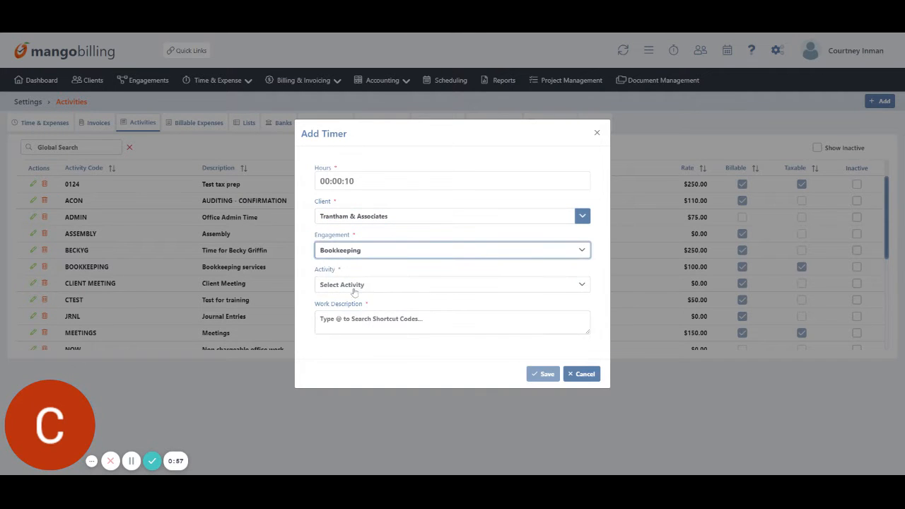
{"action": "left_click", "coordinate": [355, 291]}
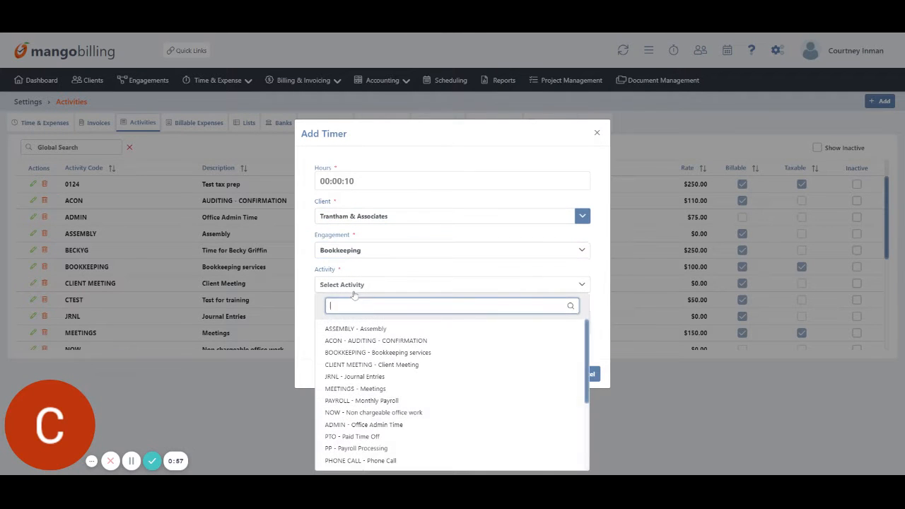
{"action": "left_click", "coordinate": [381, 353]}
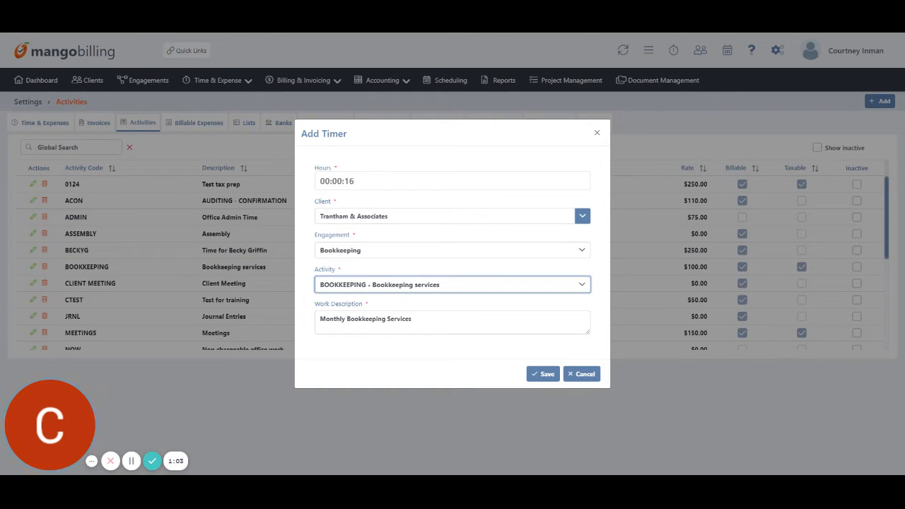
{"action": "left_click", "coordinate": [551, 378]}
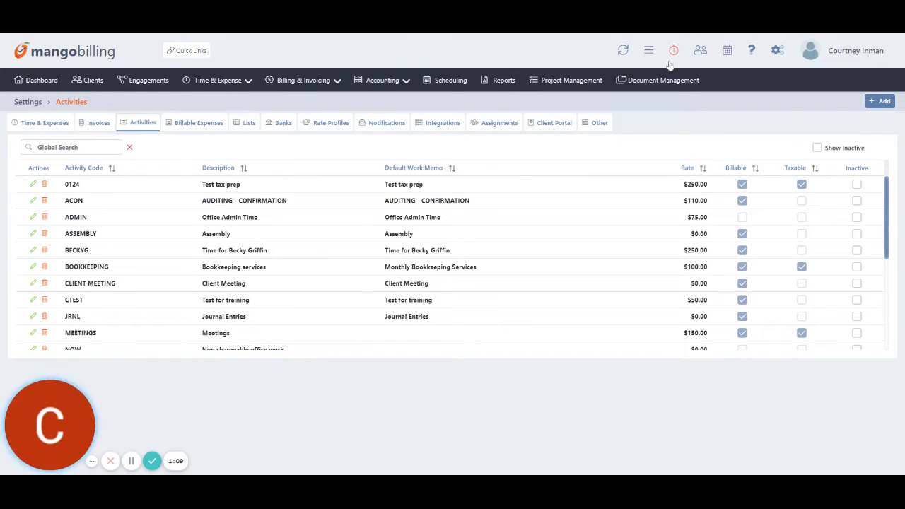
Start a timer for AAA Electric, Inc. on Bank Certification with the ADMIN - Office Admin Time activity.
{"action": "left_click", "coordinate": [672, 54]}
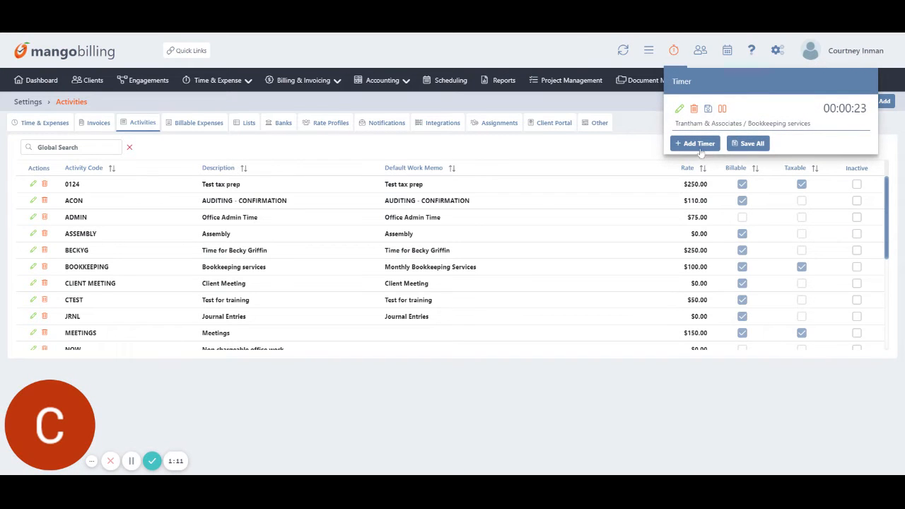
{"action": "left_click", "coordinate": [699, 146]}
{"action": "left_click", "coordinate": [444, 216]}
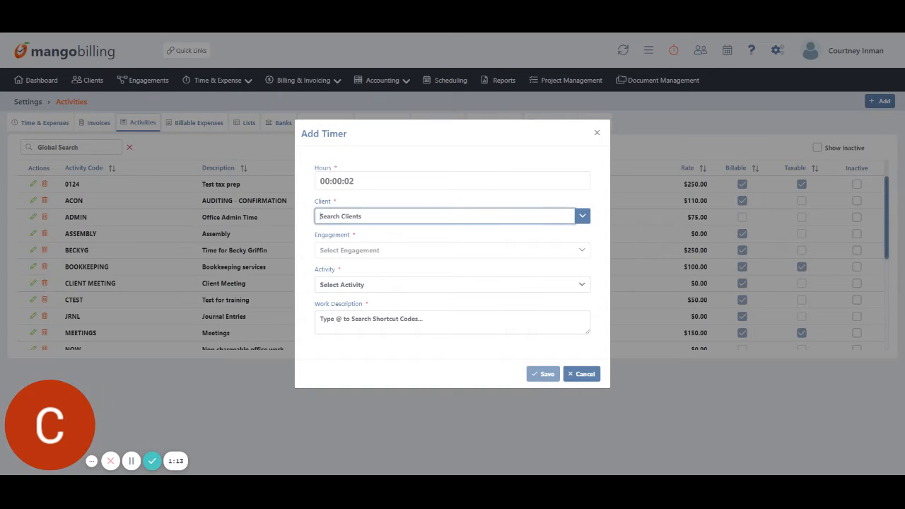
{"action": "type", "text": "aaa"}
{"action": "left_click", "coordinate": [378, 241]}
{"action": "left_click", "coordinate": [380, 254]}
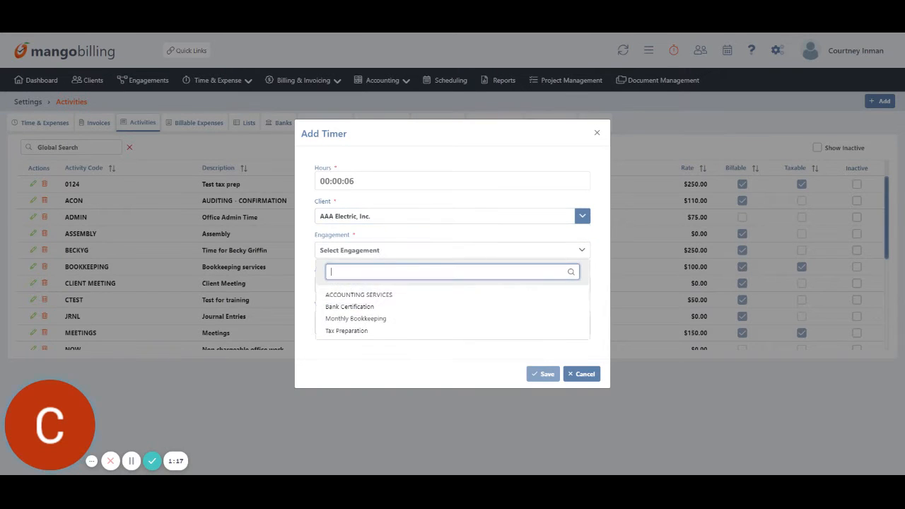
{"action": "left_click", "coordinate": [375, 307]}
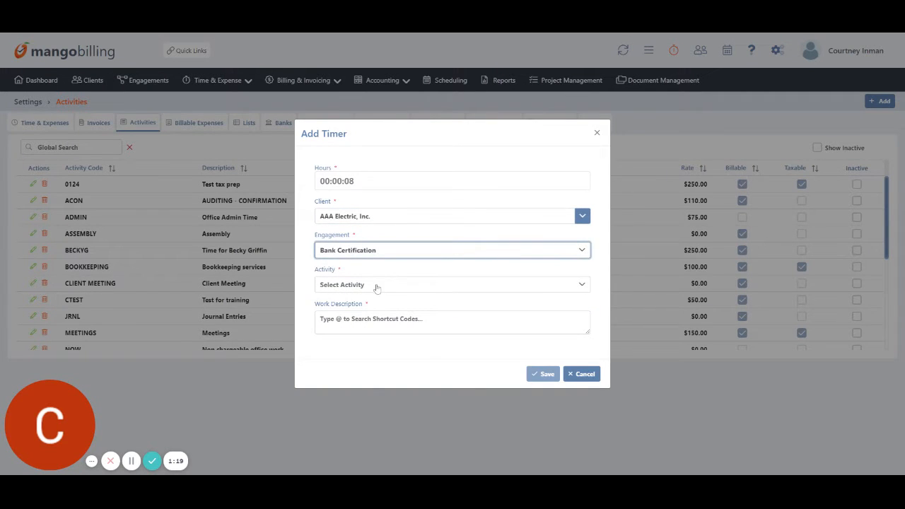
{"action": "left_click", "coordinate": [376, 285]}
{"action": "left_click", "coordinate": [380, 425]}
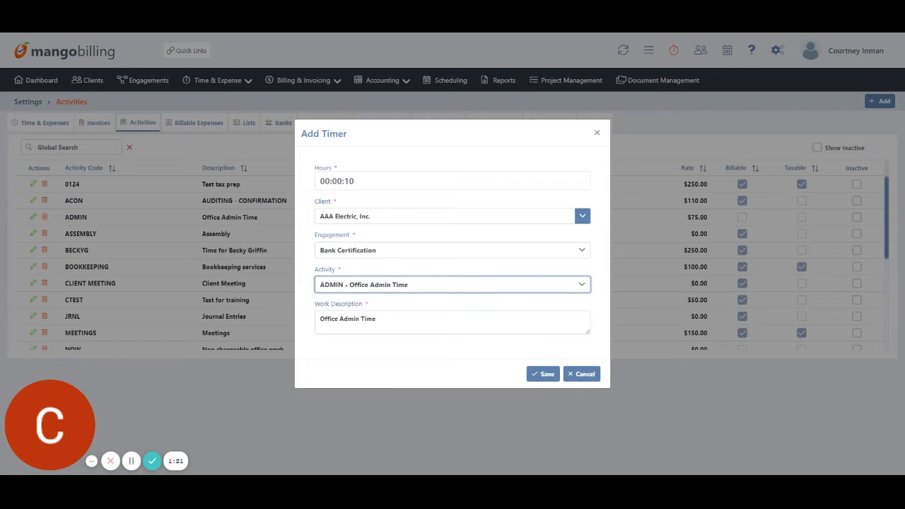
{"action": "key", "text": "Tab"}
{"action": "left_click", "coordinate": [541, 374]}
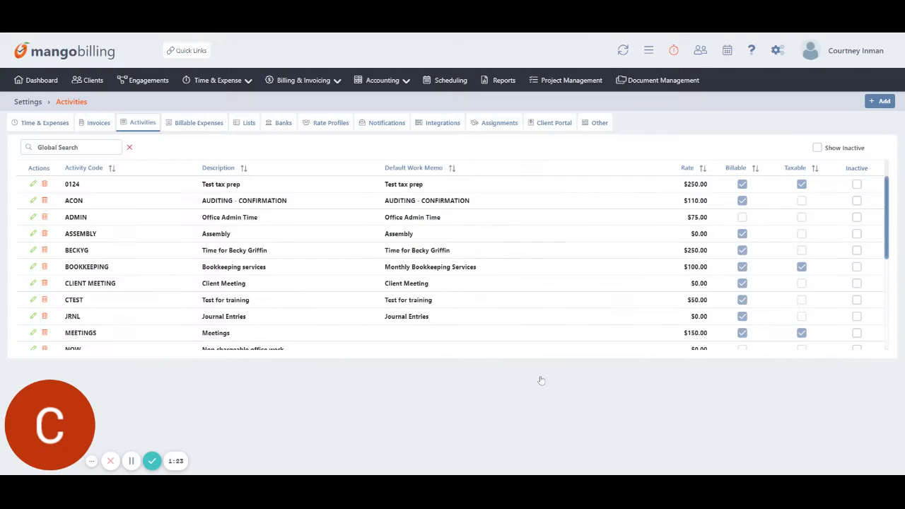
Pause and resume the Trantham & Associates timer, then save it to open Edit Timer.
{"action": "left_click", "coordinate": [675, 51]}
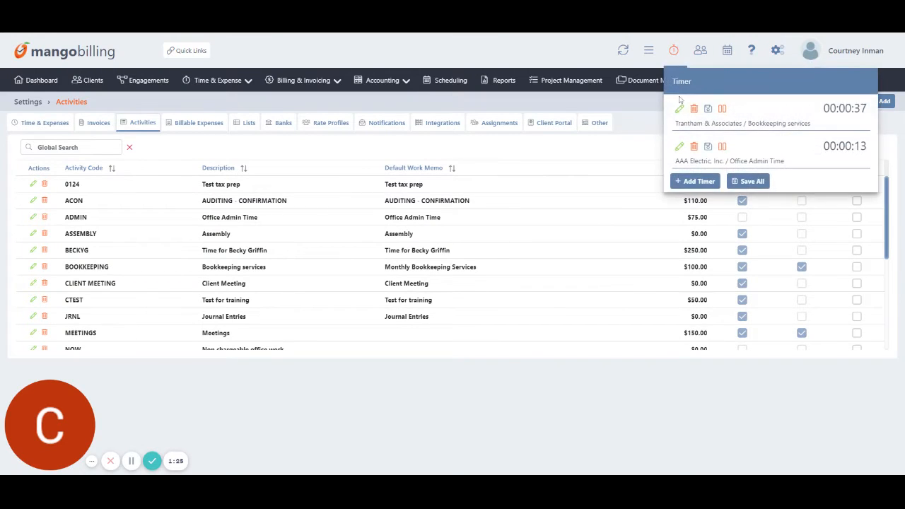
{"action": "left_click", "coordinate": [722, 110]}
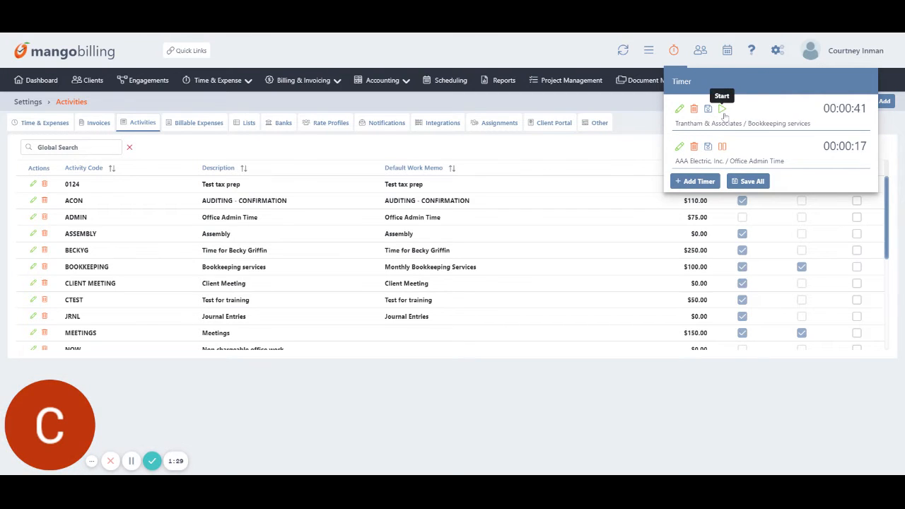
{"action": "left_click", "coordinate": [722, 109]}
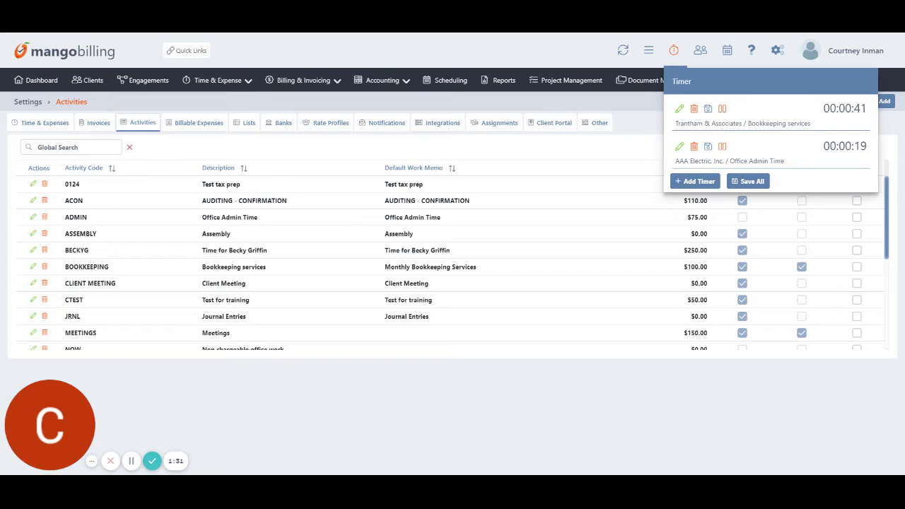
{"action": "left_click", "coordinate": [708, 110]}
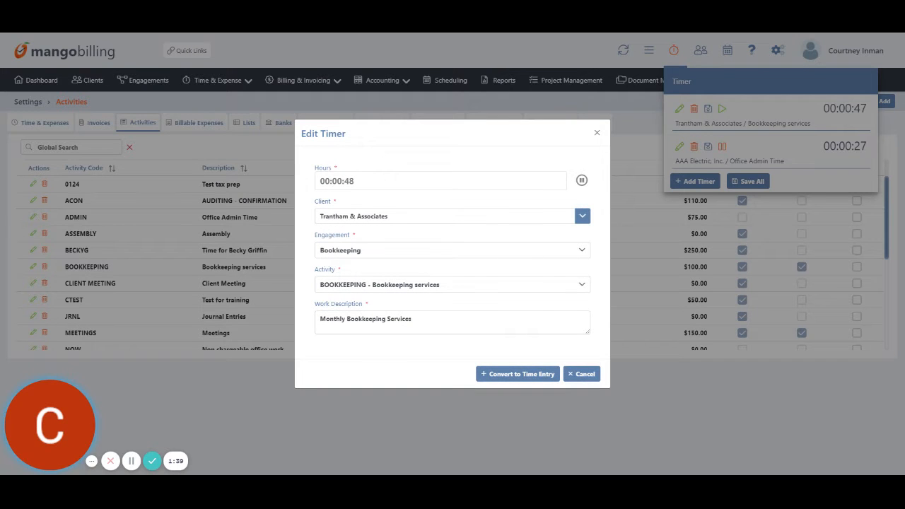
Convert the Trantham timer into a time entry with 2.50 billable hours at a 250.00 rate.
{"action": "left_click", "coordinate": [509, 375]}
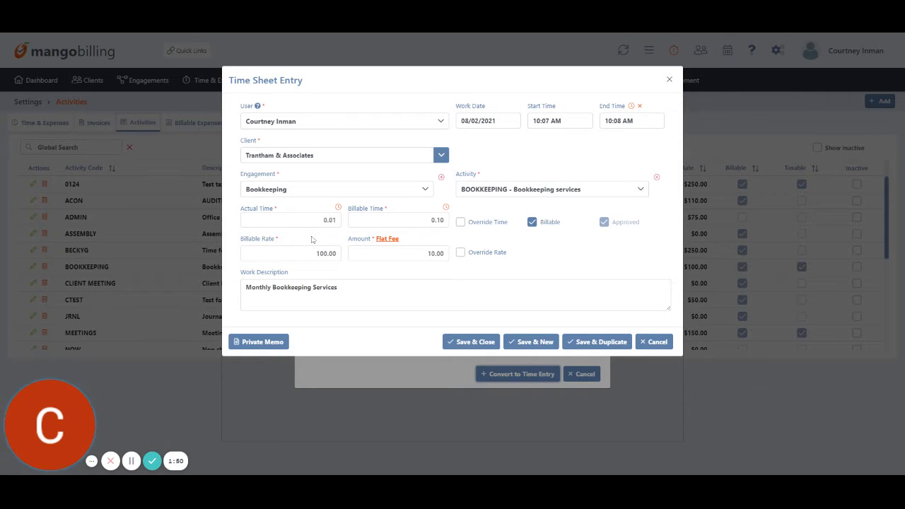
{"action": "left_click", "coordinate": [460, 223]}
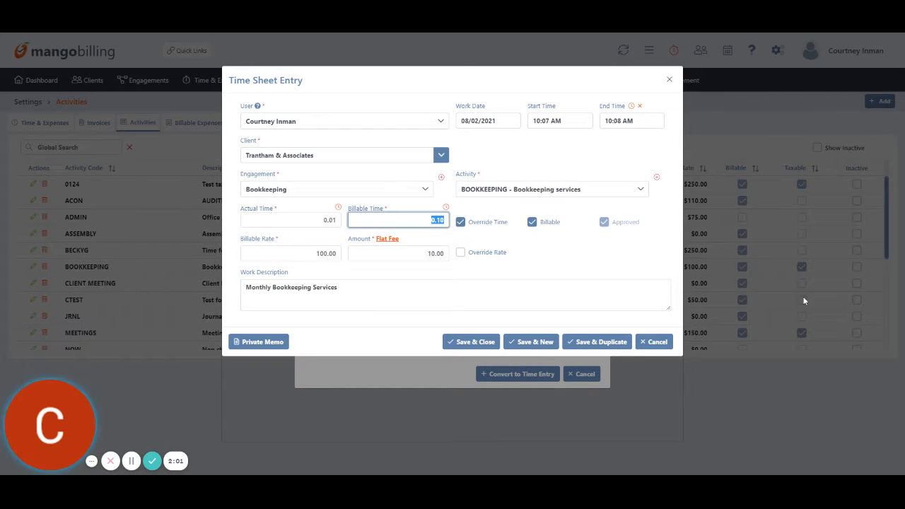
{"action": "type", "text": "2.50"}
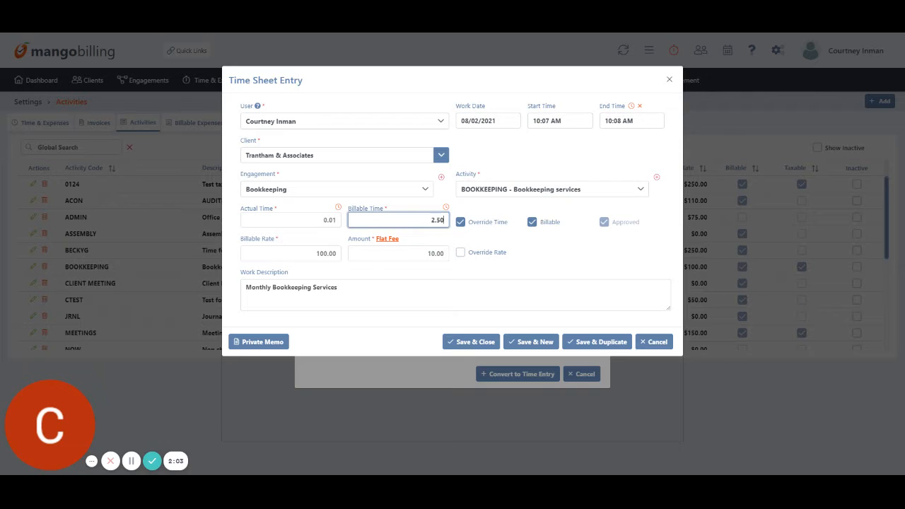
{"action": "left_click", "coordinate": [609, 261]}
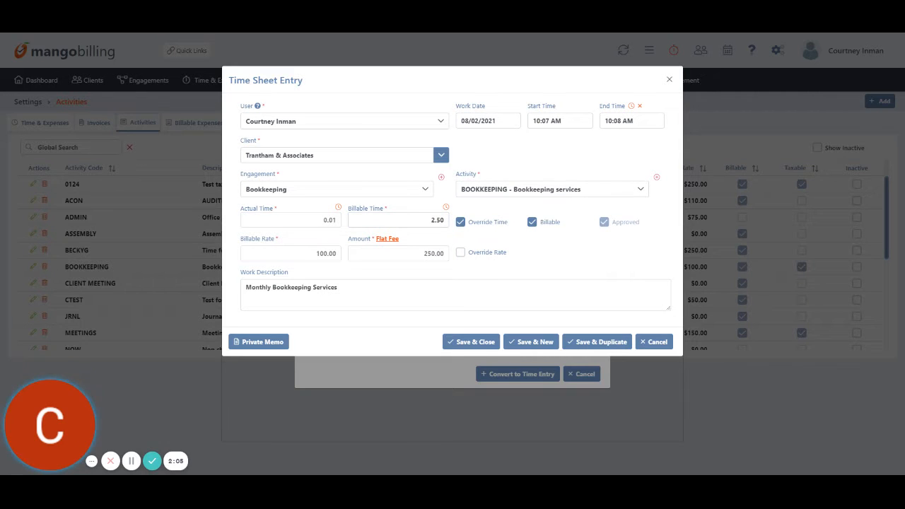
{"action": "left_click", "coordinate": [460, 253]}
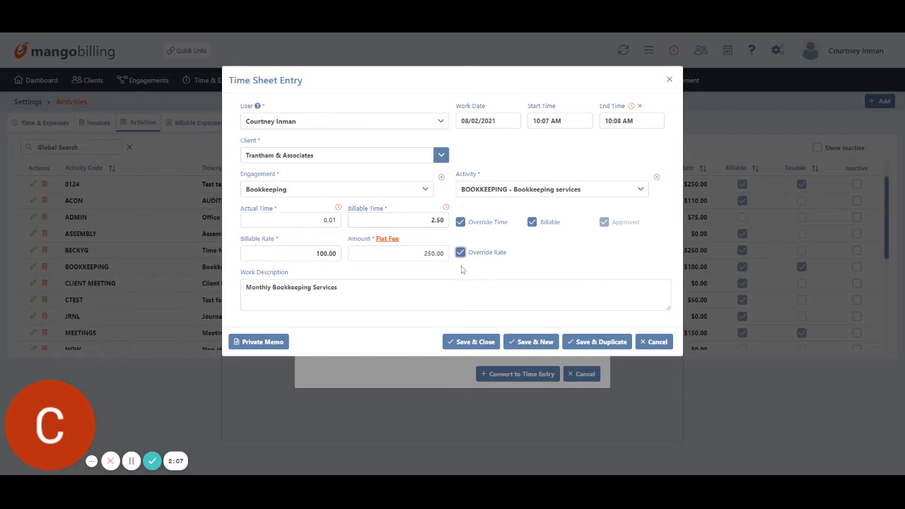
{"action": "left_click", "coordinate": [290, 253]}
{"action": "type", "text": "250.0"}
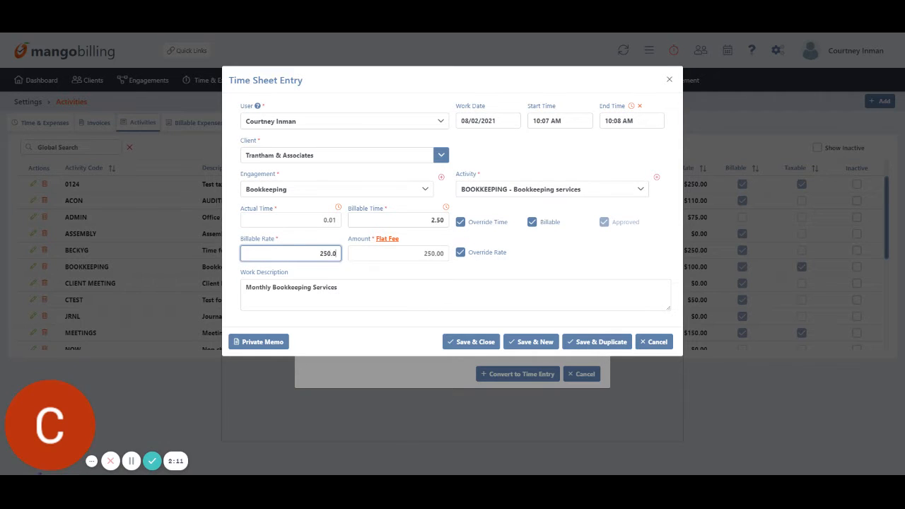
{"action": "type", "text": "0"}
{"action": "left_click", "coordinate": [578, 257]}
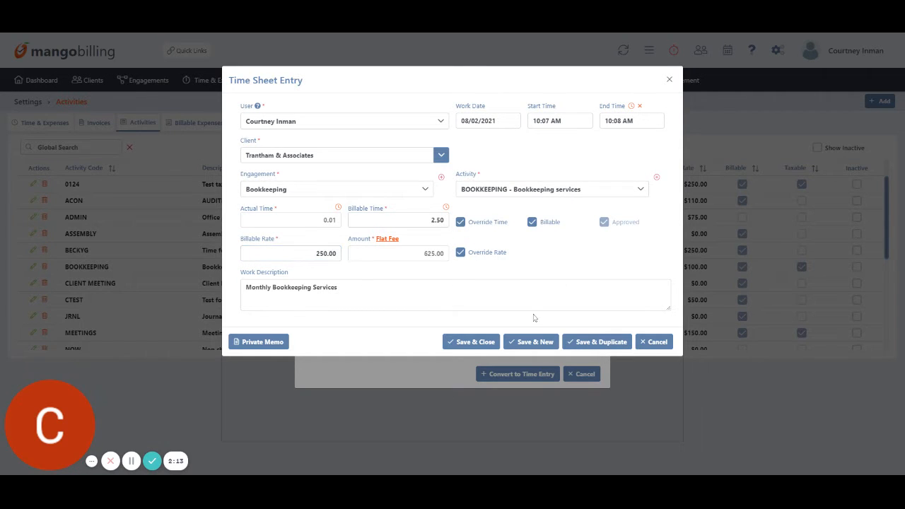
{"action": "left_click", "coordinate": [458, 343]}
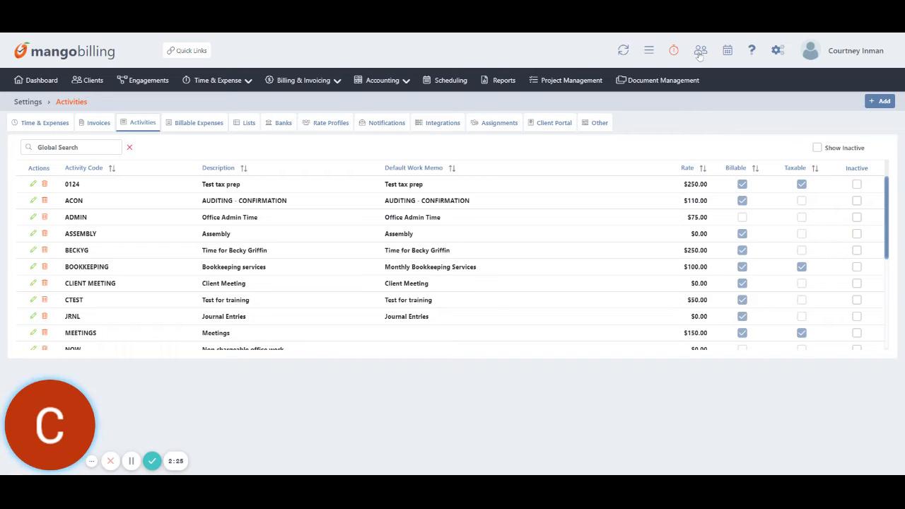
Check the help and support options, then go to General Settings from the gear menu.
{"action": "left_click", "coordinate": [751, 52]}
{"action": "mouse_move", "coordinate": [784, 54]}
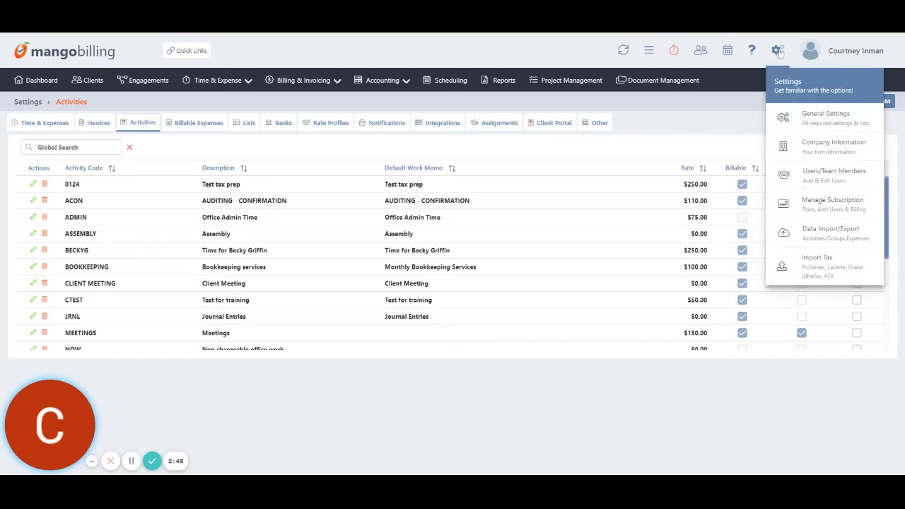
{"action": "left_click", "coordinate": [856, 124]}
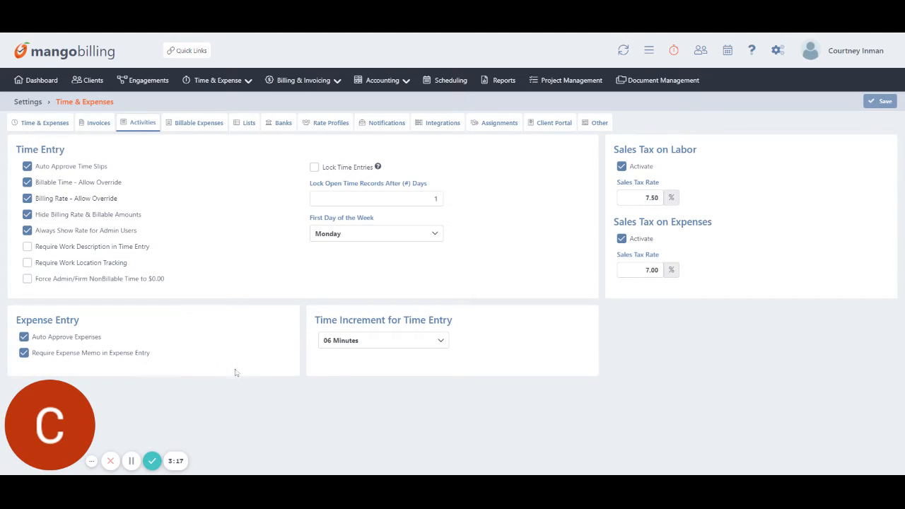
Leave the time increment at 06 Minutes and switch to the Invoices settings.
{"action": "left_click", "coordinate": [354, 346]}
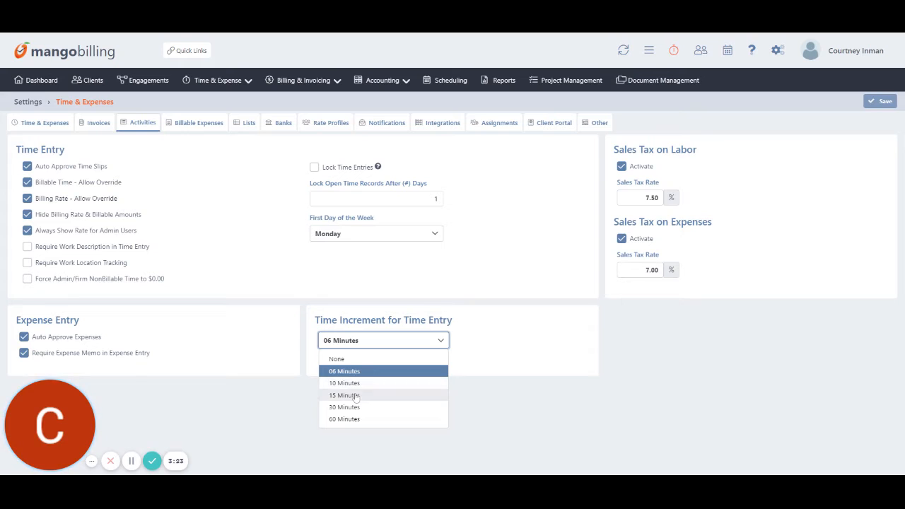
{"action": "left_click", "coordinate": [645, 342]}
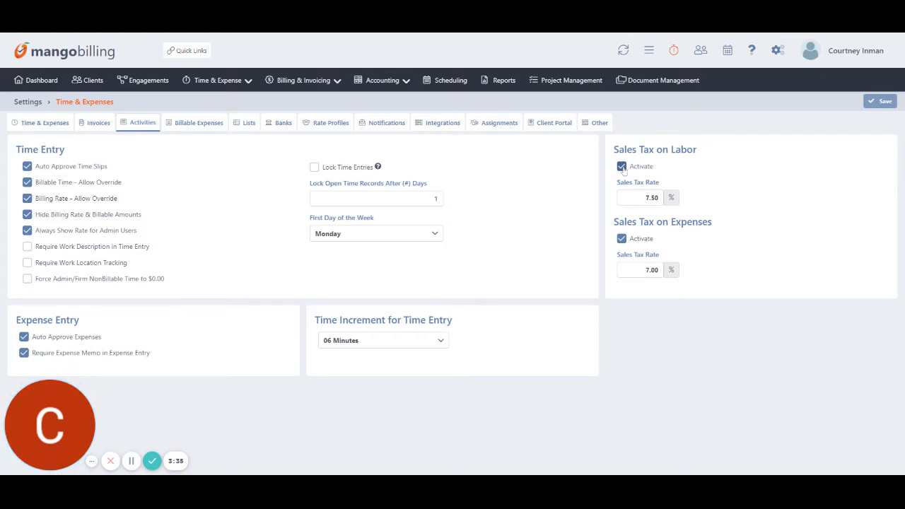
{"action": "left_click", "coordinate": [103, 125]}
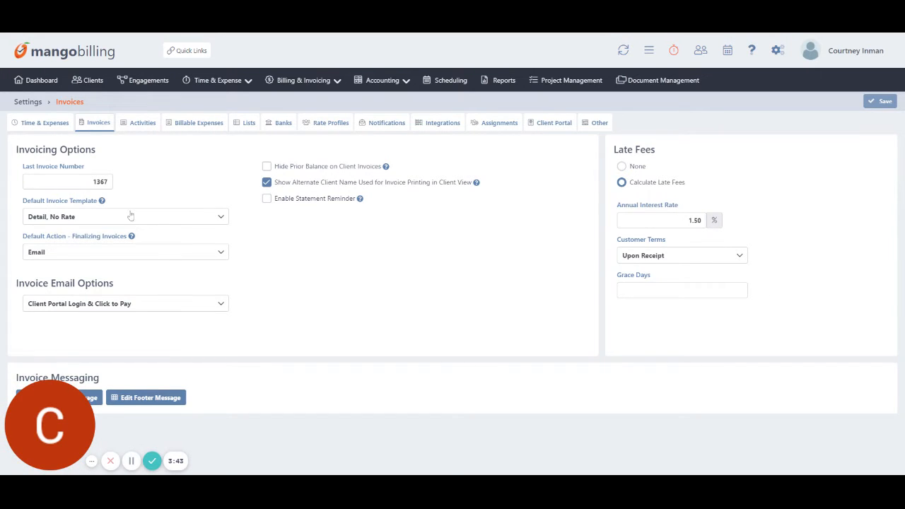
{"action": "left_click", "coordinate": [123, 217]}
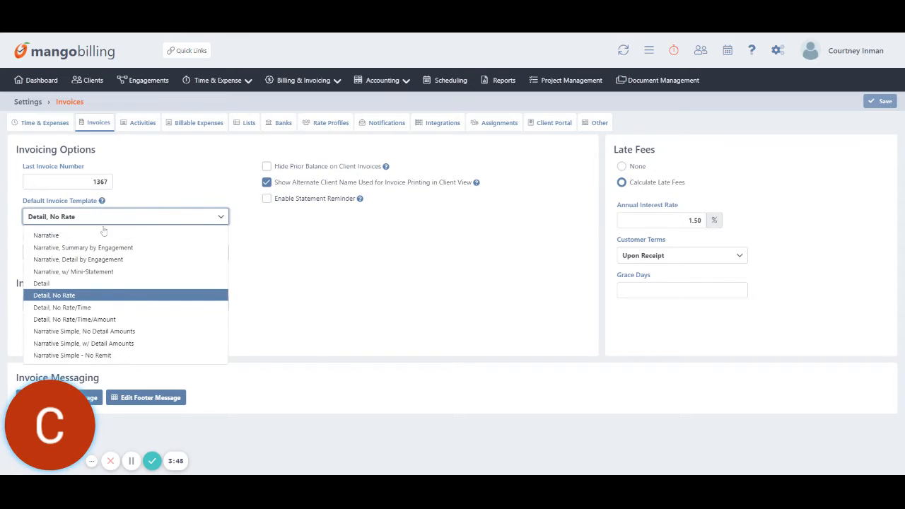
{"action": "left_click", "coordinate": [153, 173]}
{"action": "left_click", "coordinate": [44, 253]}
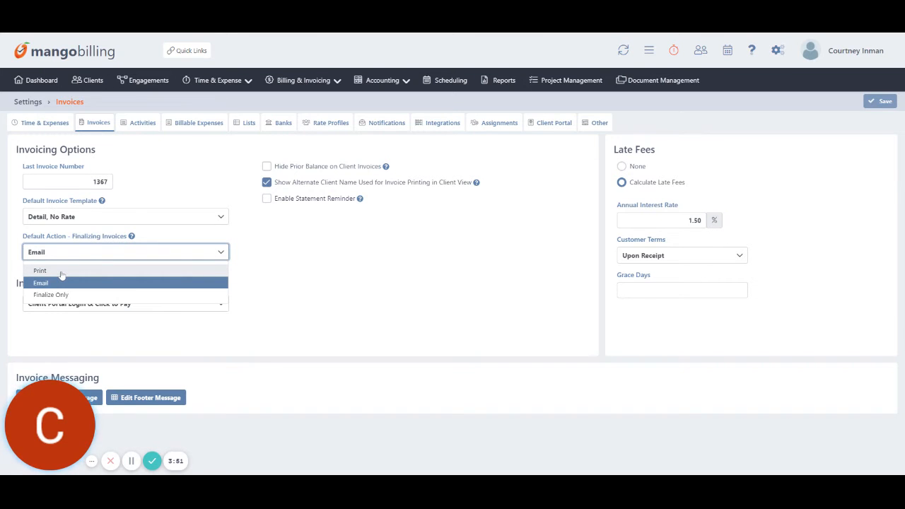
{"action": "left_click", "coordinate": [400, 294]}
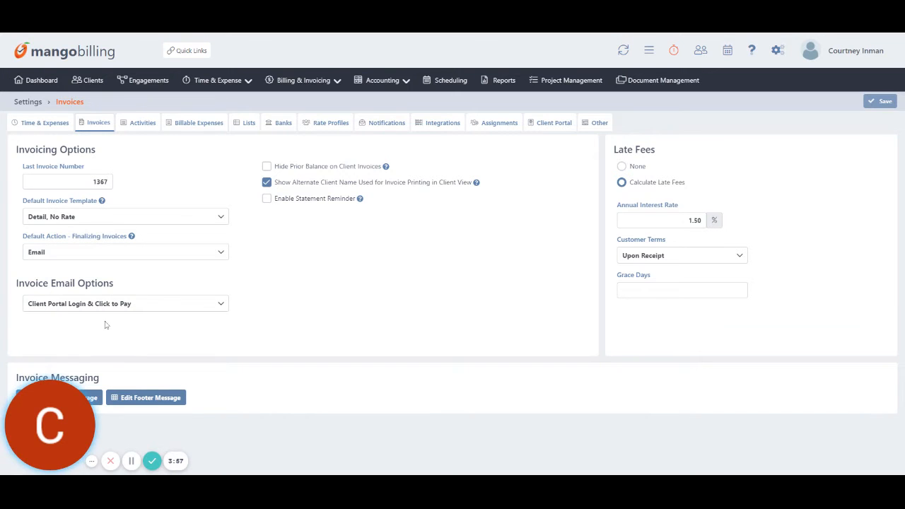
{"action": "left_click", "coordinate": [213, 307]}
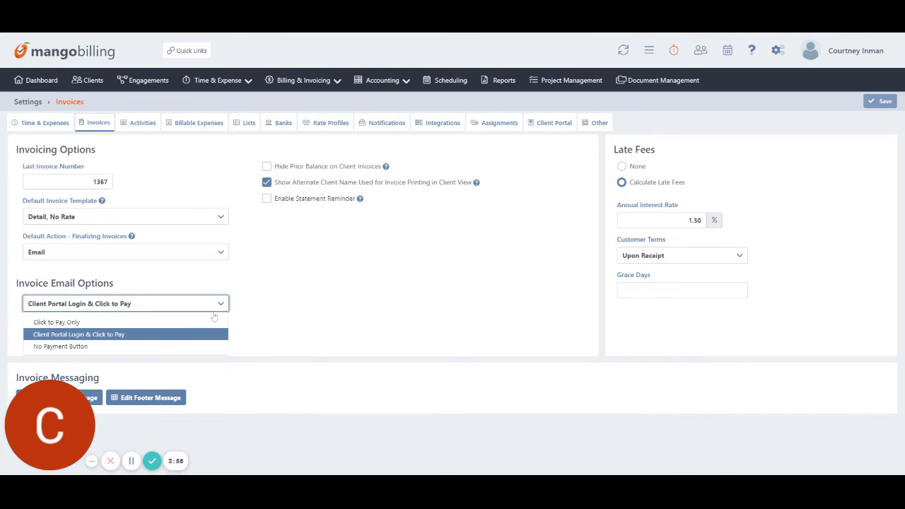
{"action": "left_click", "coordinate": [270, 319]}
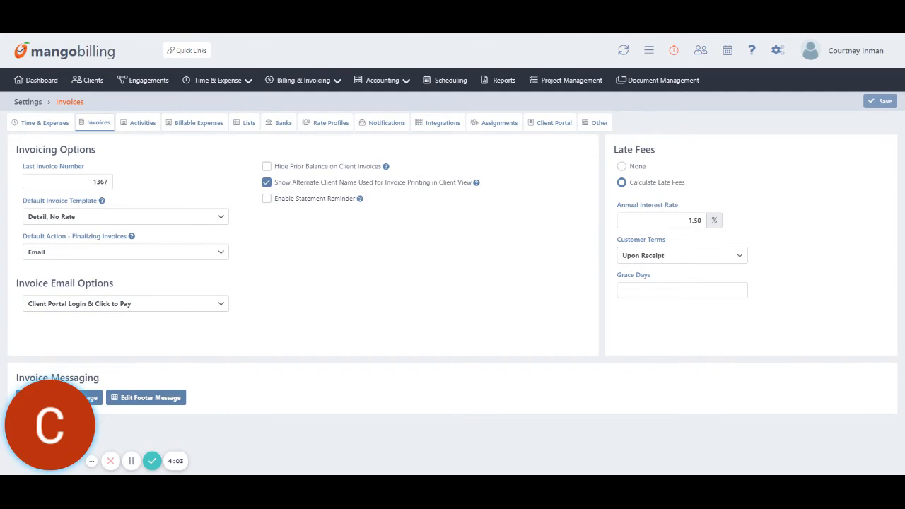
{"action": "left_click", "coordinate": [668, 258]}
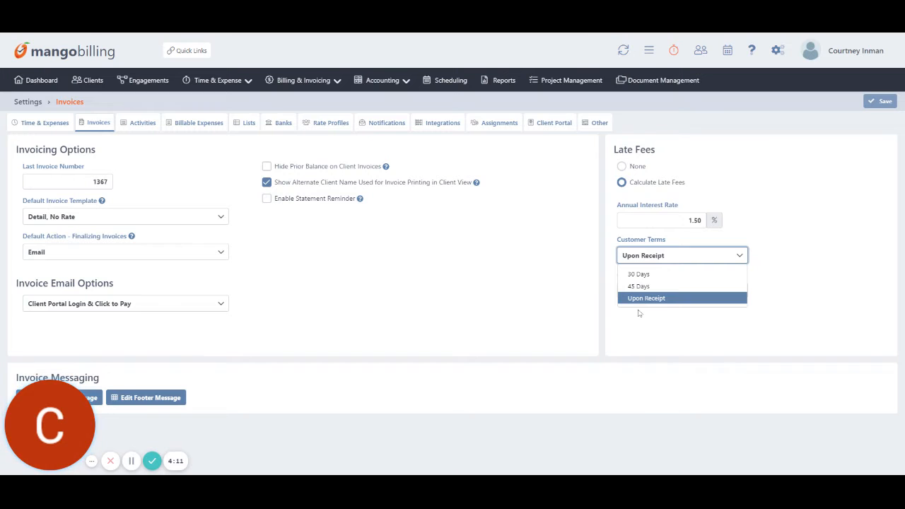
{"action": "left_click", "coordinate": [402, 278]}
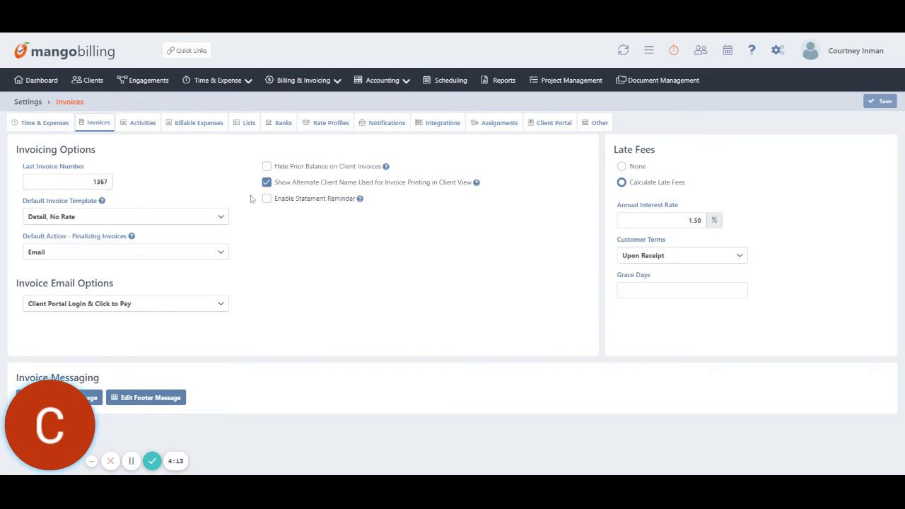
Review the Activities list, closing the new-activity and 0124 forms unsaved, then show Billable Expenses.
{"action": "left_click", "coordinate": [141, 124]}
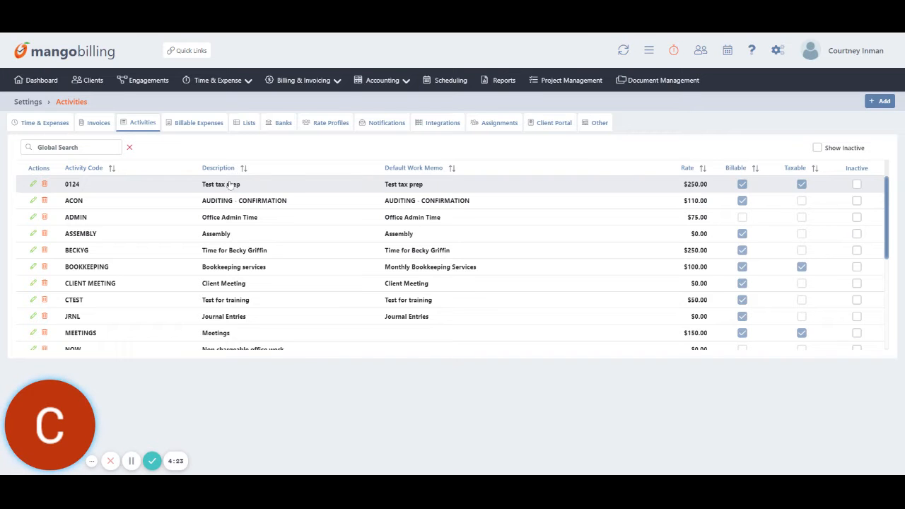
{"action": "scroll", "coordinate": [226, 212], "scroll_direction": "down", "scroll_amount": 5}
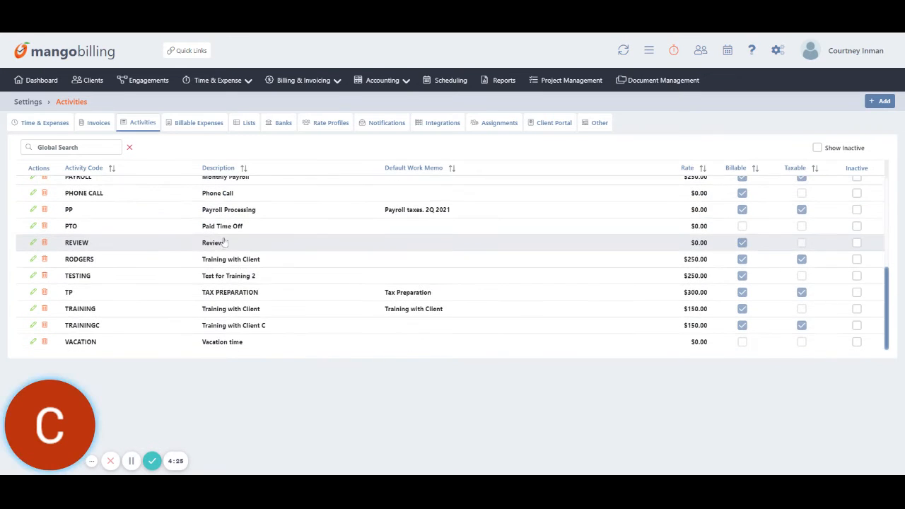
{"action": "scroll", "coordinate": [221, 244], "scroll_direction": "up", "scroll_amount": 5}
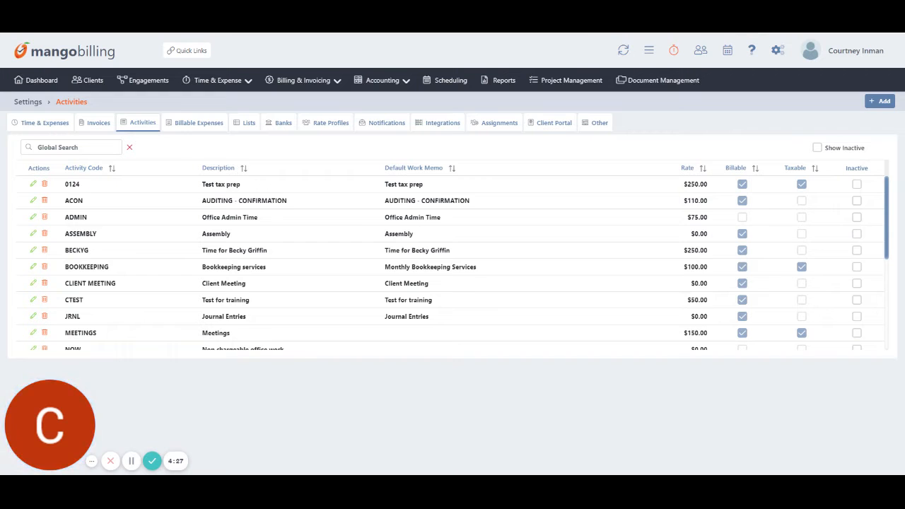
{"action": "left_click", "coordinate": [868, 103]}
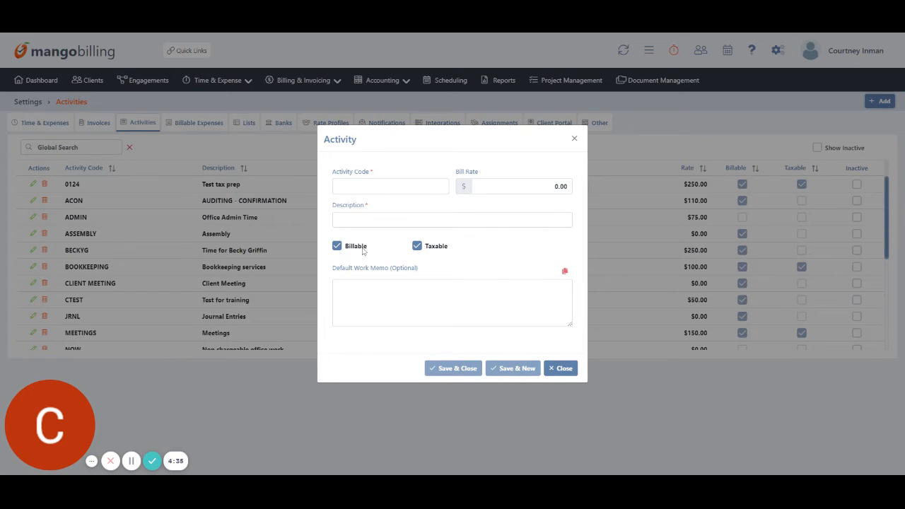
{"action": "left_click", "coordinate": [559, 369]}
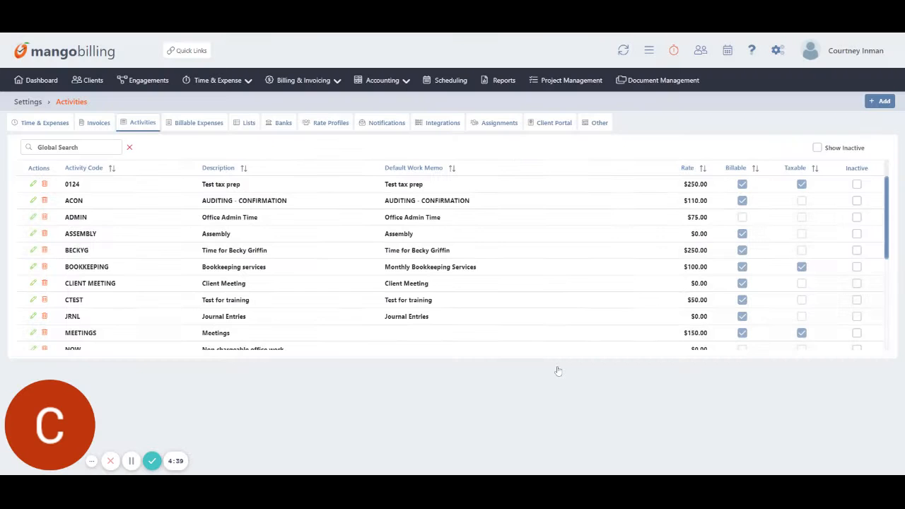
{"action": "left_click", "coordinate": [32, 184]}
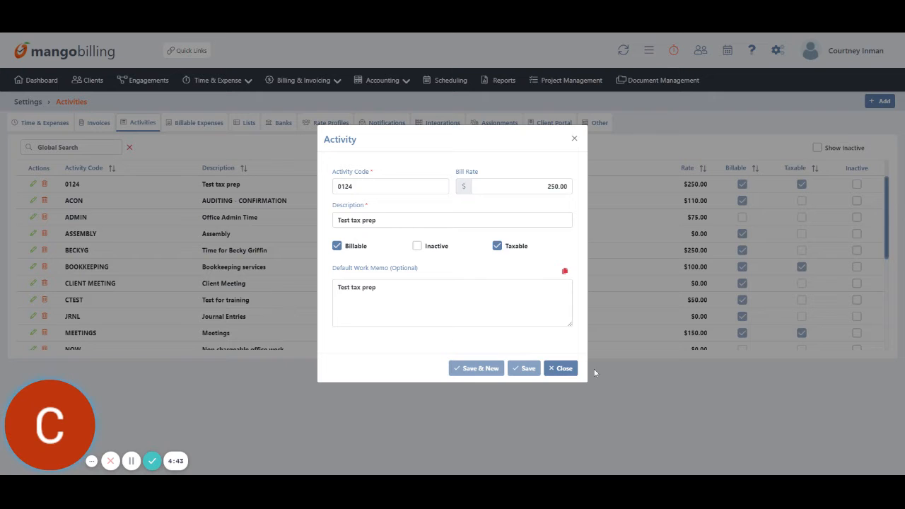
{"action": "left_click", "coordinate": [562, 368]}
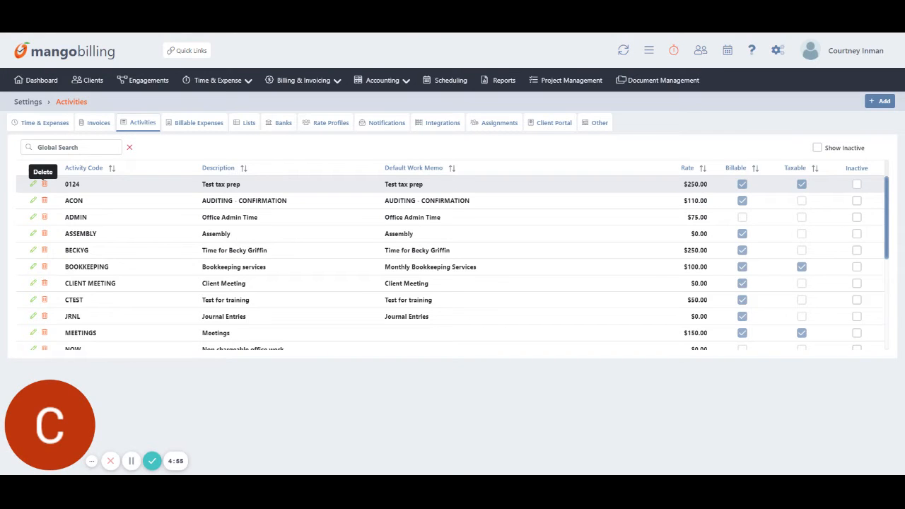
{"action": "left_click", "coordinate": [212, 126]}
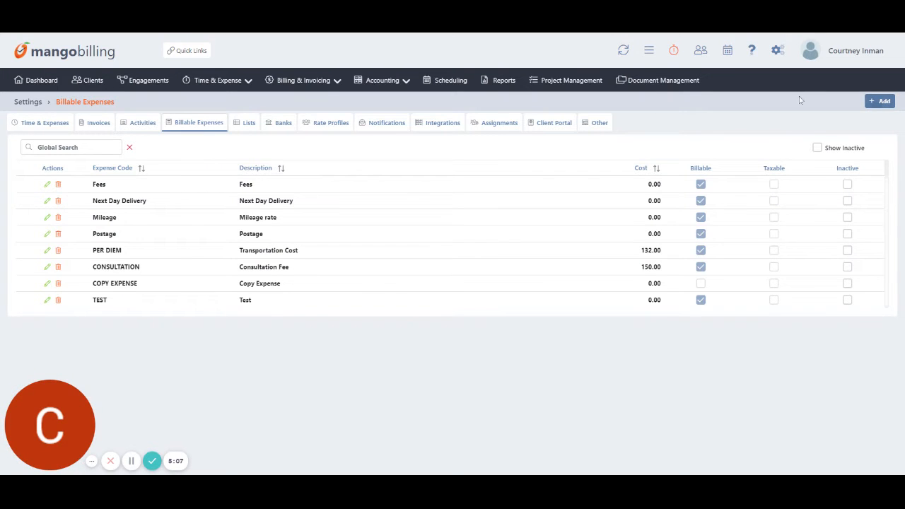
Browse the settings lists: contact types, client types, staff titles, terms, departments, groups, engagement types.
{"action": "left_click", "coordinate": [249, 131]}
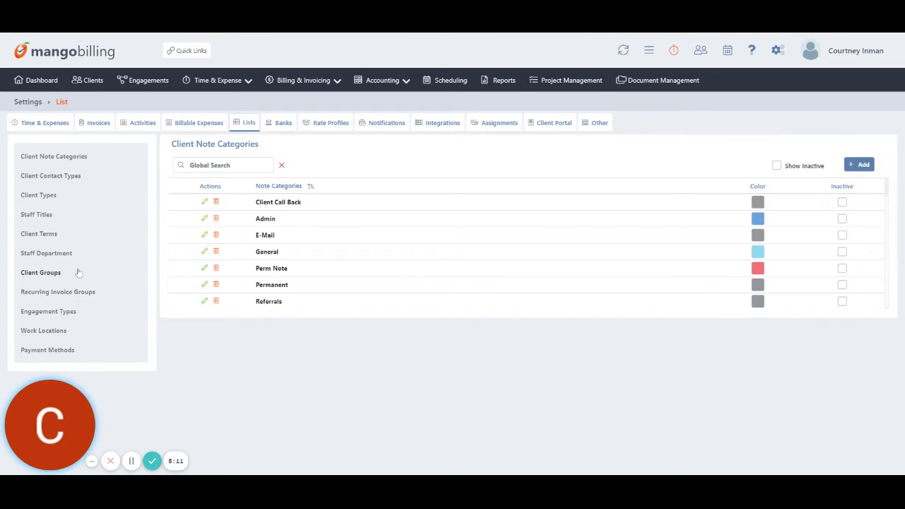
{"action": "left_click", "coordinate": [67, 176]}
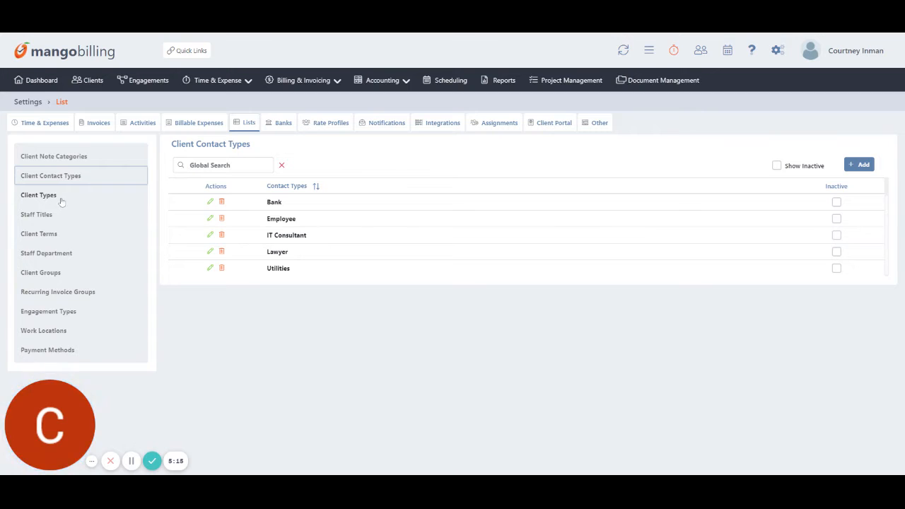
{"action": "left_click", "coordinate": [61, 201]}
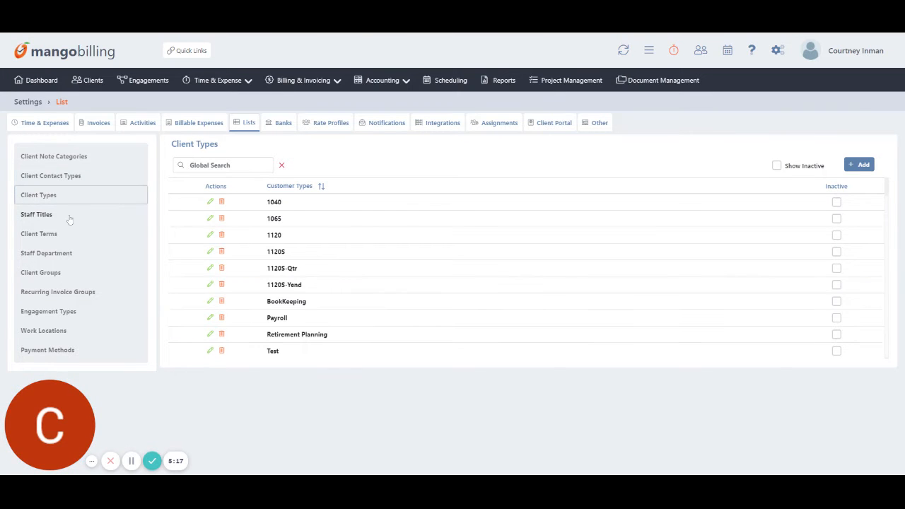
{"action": "left_click", "coordinate": [70, 220]}
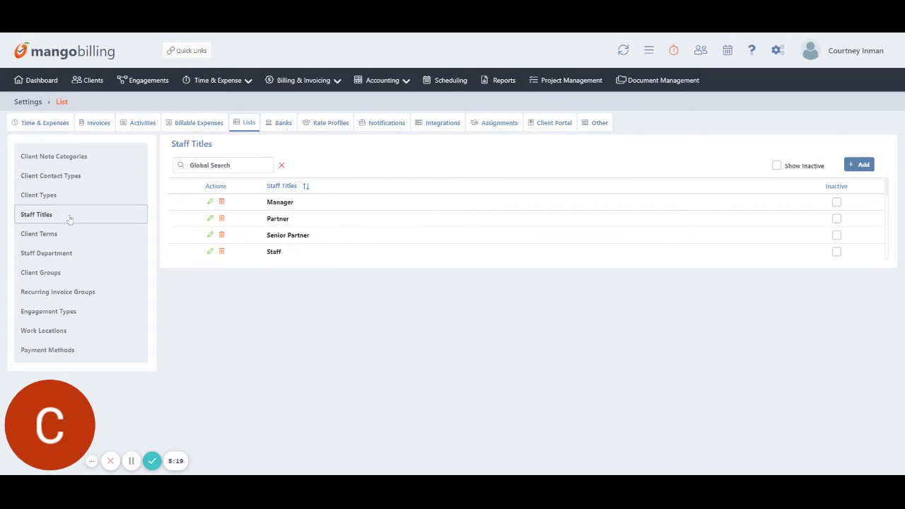
{"action": "left_click", "coordinate": [64, 238]}
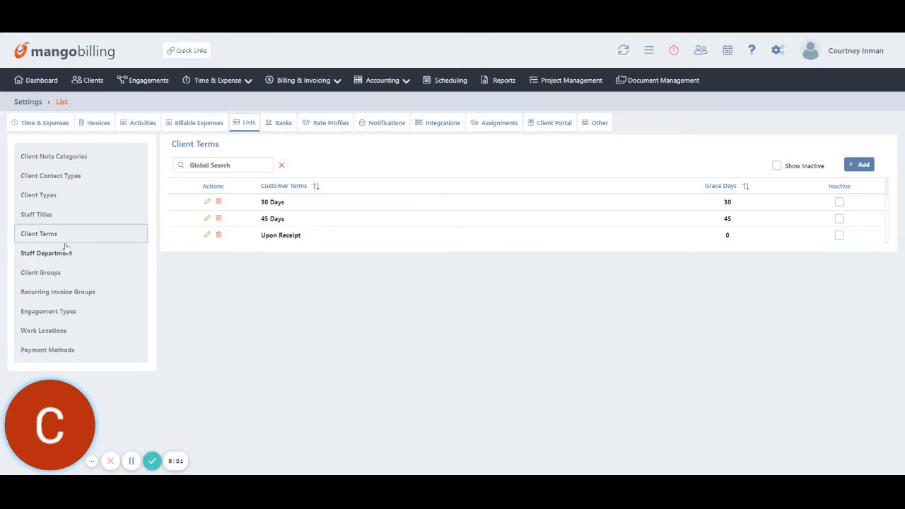
{"action": "left_click", "coordinate": [65, 252]}
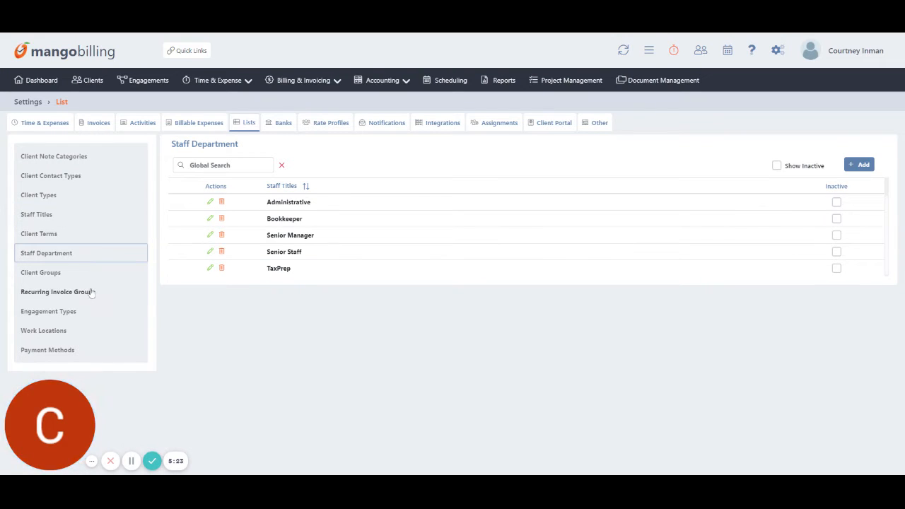
{"action": "left_click", "coordinate": [69, 276]}
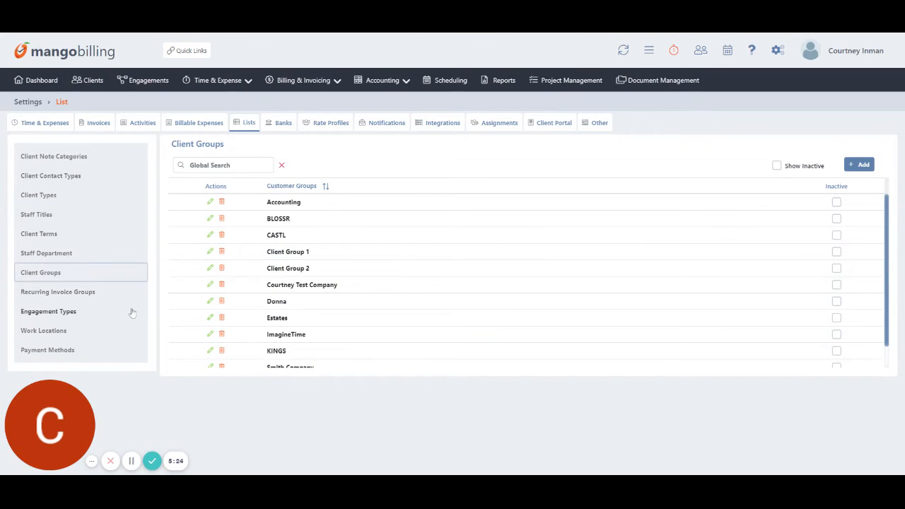
{"action": "left_click", "coordinate": [92, 293]}
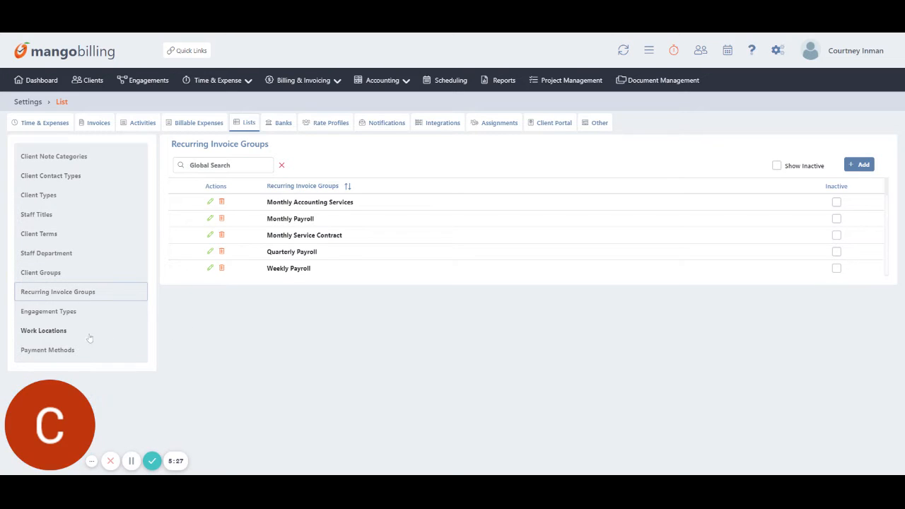
{"action": "left_click", "coordinate": [71, 313]}
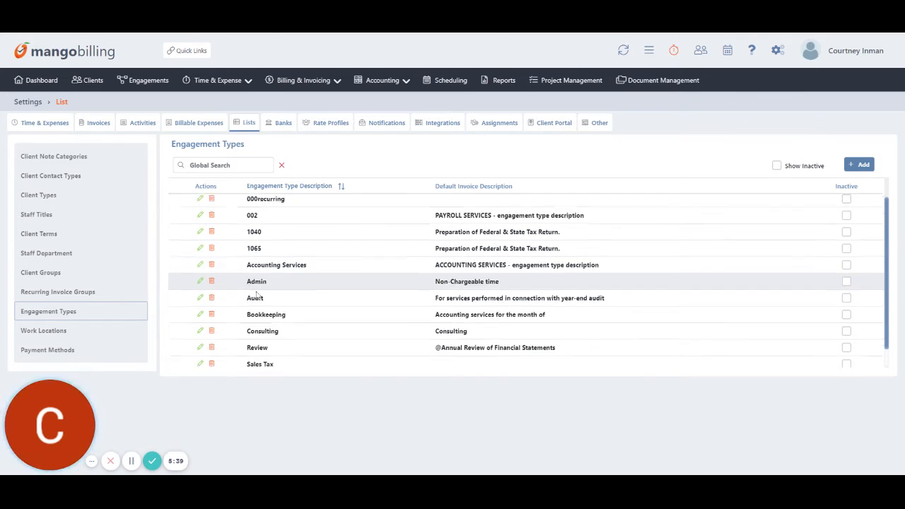
Show the Work Locations list, then the Payment Methods list.
{"action": "scroll", "coordinate": [251, 290], "scroll_direction": "down", "scroll_amount": 1}
{"action": "scroll", "coordinate": [256, 297], "scroll_direction": "up", "scroll_amount": 1}
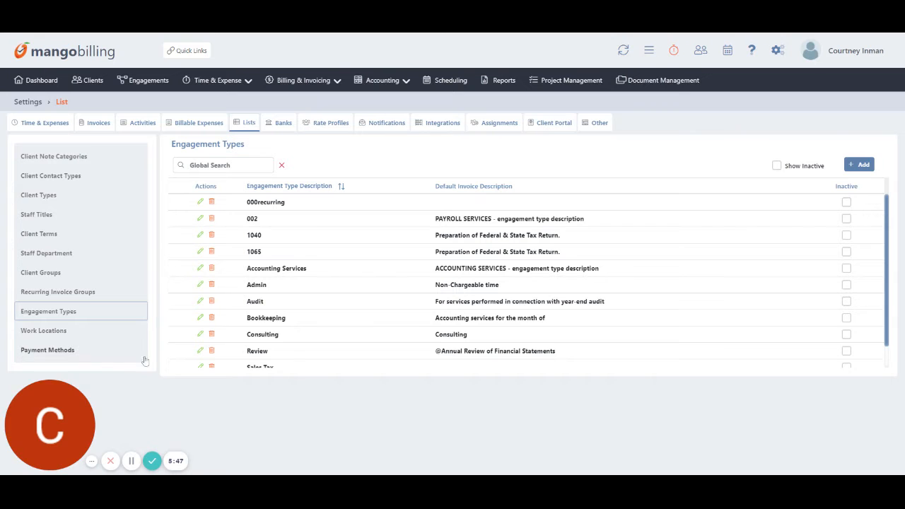
{"action": "left_click", "coordinate": [45, 331]}
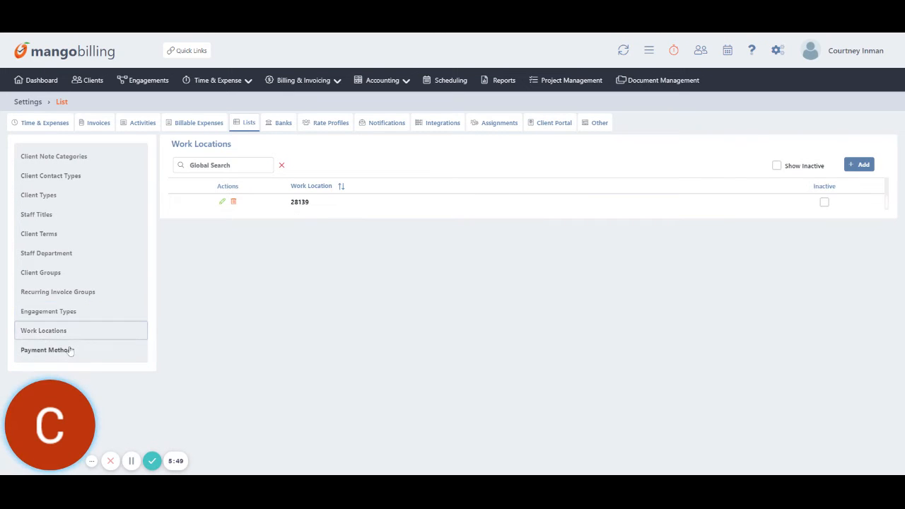
{"action": "left_click", "coordinate": [73, 354]}
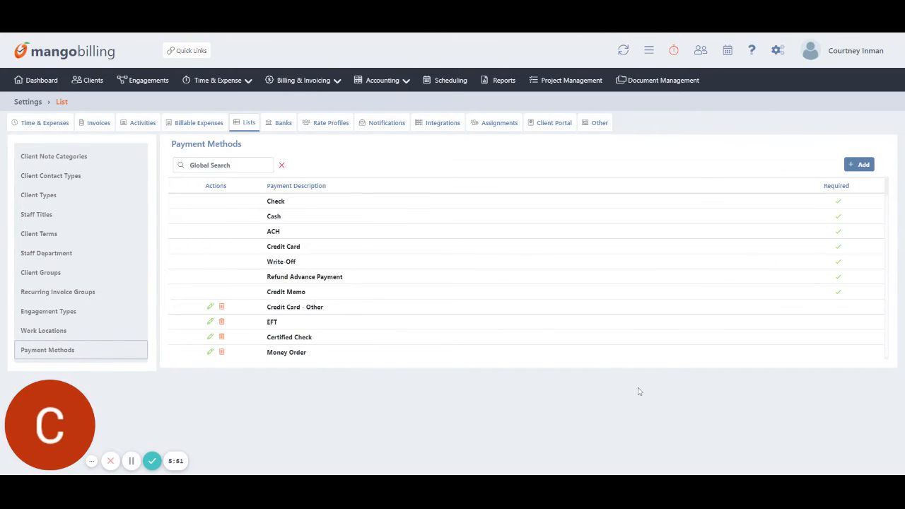
View the Banks settings, then move on to the Rate Profiles list.
{"action": "left_click", "coordinate": [278, 125]}
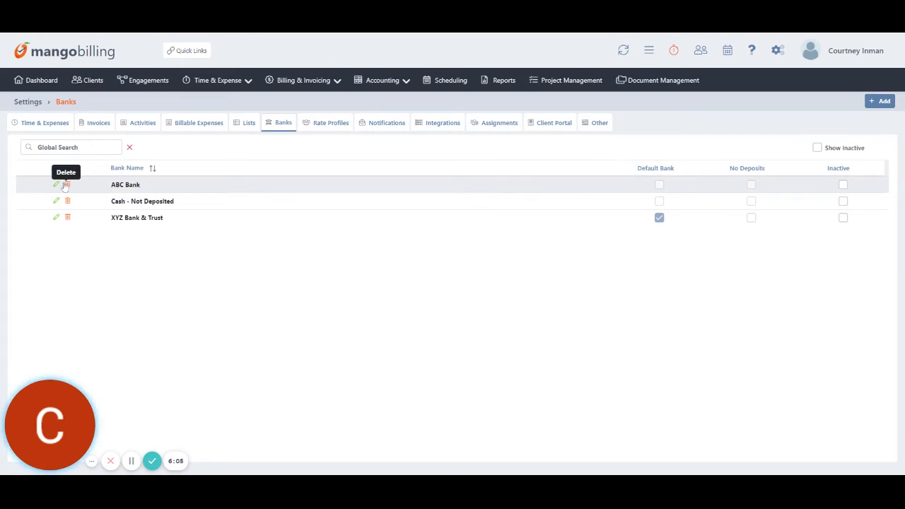
{"action": "left_click", "coordinate": [330, 124]}
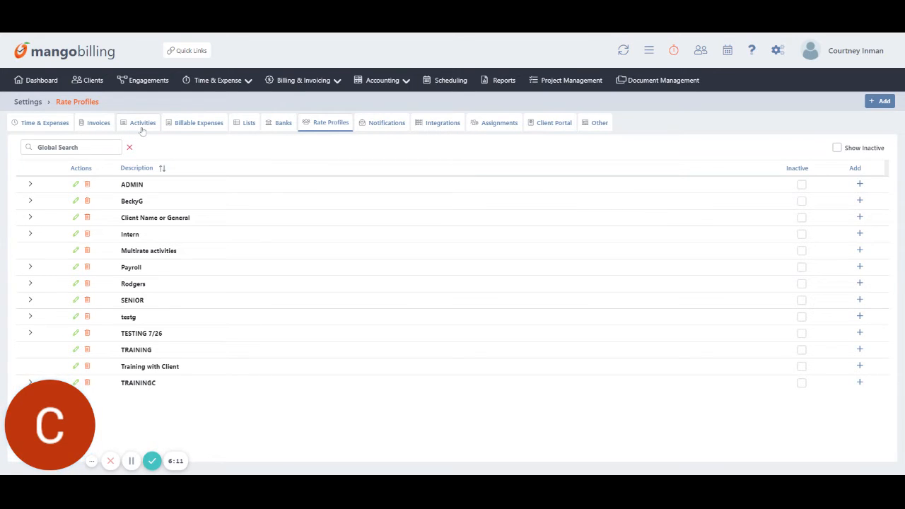
Add activity code BECKYG at a $100.00 bill rate to the TRAININGC rate profile.
{"action": "left_click", "coordinate": [31, 382]}
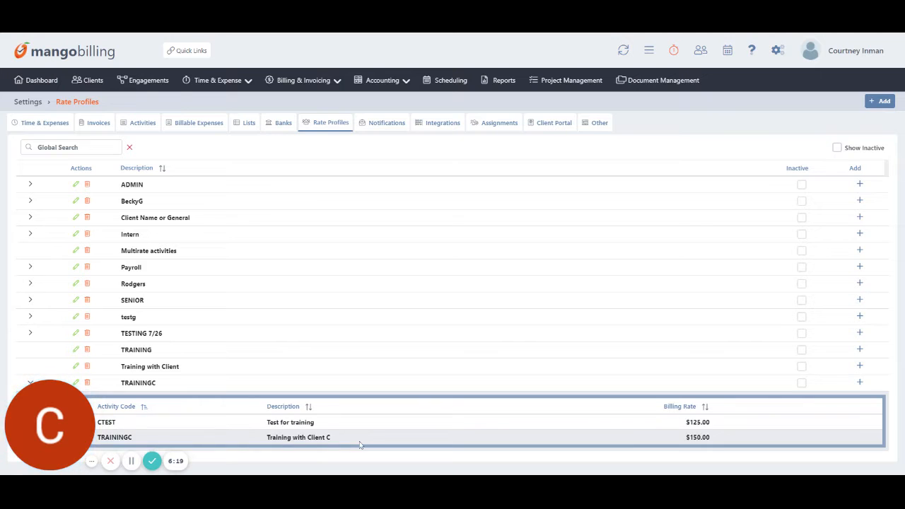
{"action": "left_click", "coordinate": [860, 383]}
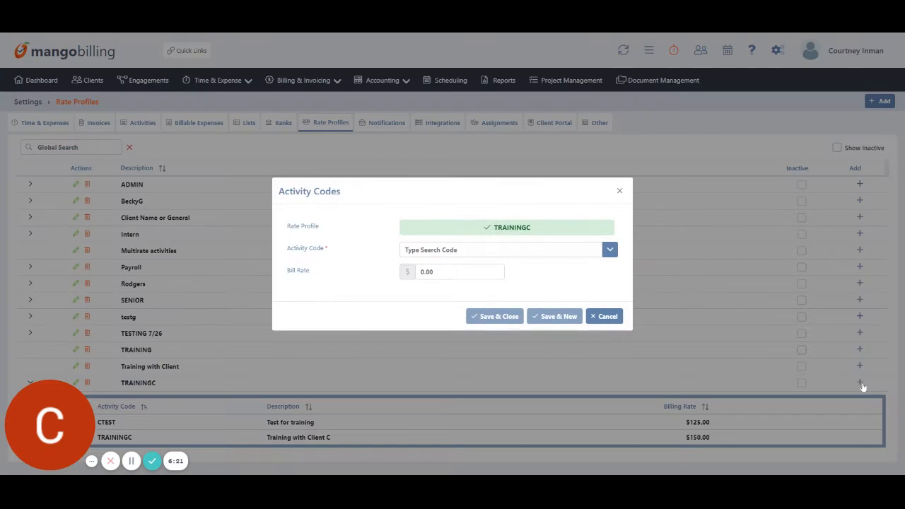
{"action": "left_click", "coordinate": [609, 250]}
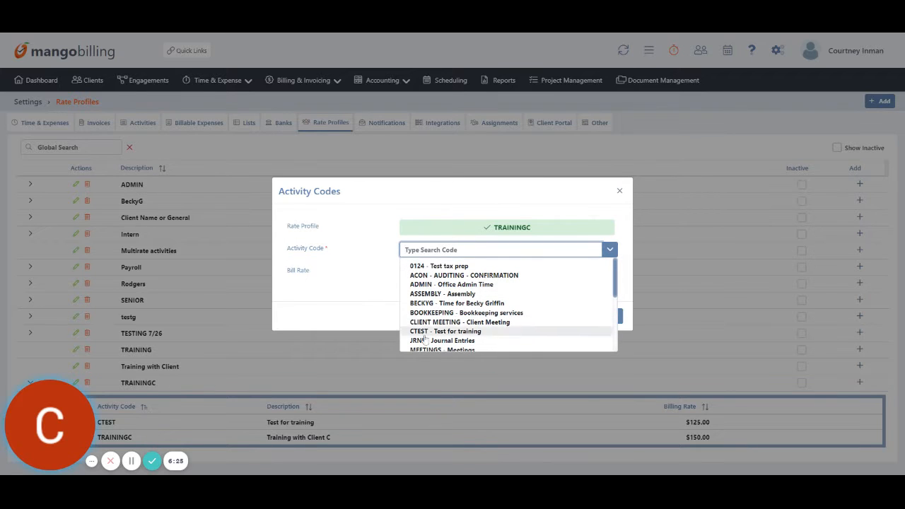
{"action": "left_click", "coordinate": [434, 303]}
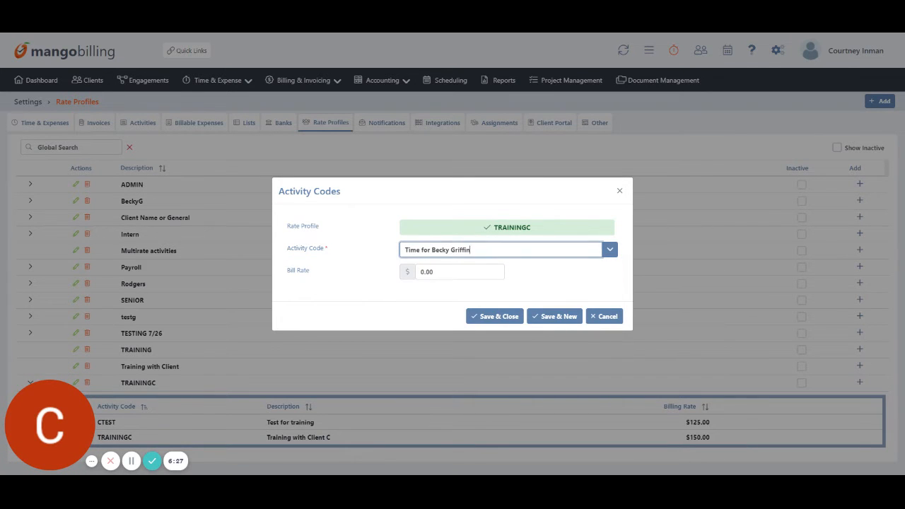
{"action": "left_click", "coordinate": [422, 272]}
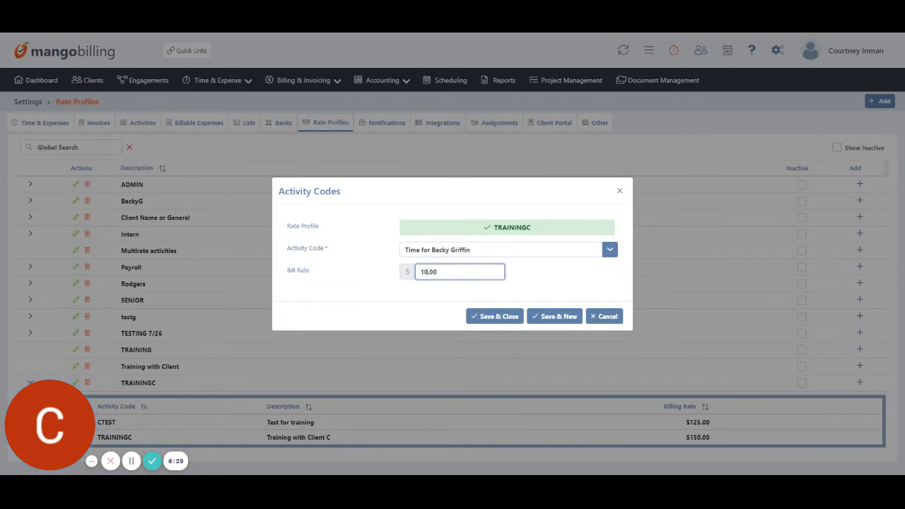
{"action": "left_click", "coordinate": [495, 316]}
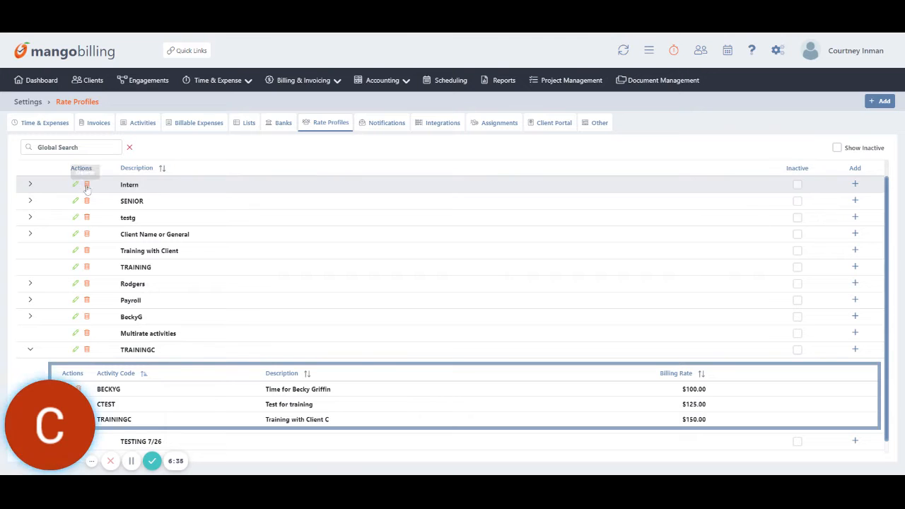
Open the Notifications settings, then the Assignments settings listing engagement types beside the clients.
{"action": "left_click", "coordinate": [376, 124]}
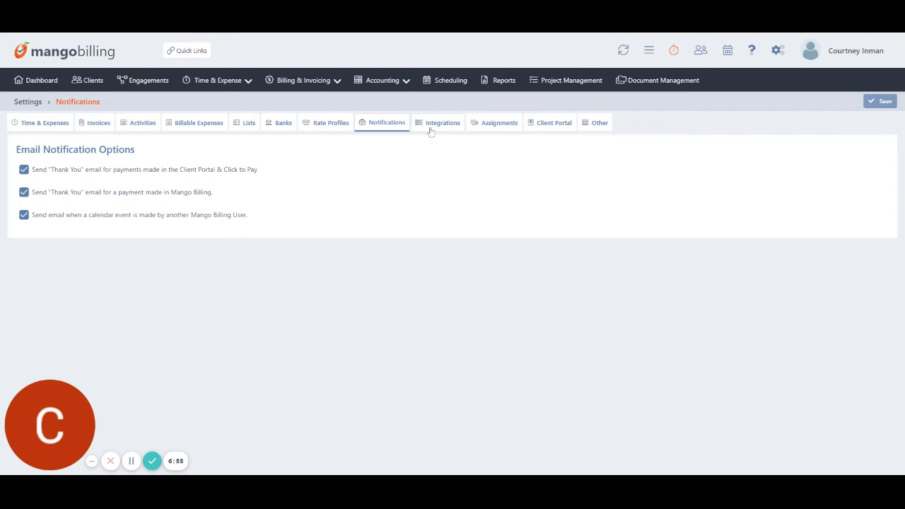
{"action": "left_click", "coordinate": [508, 125]}
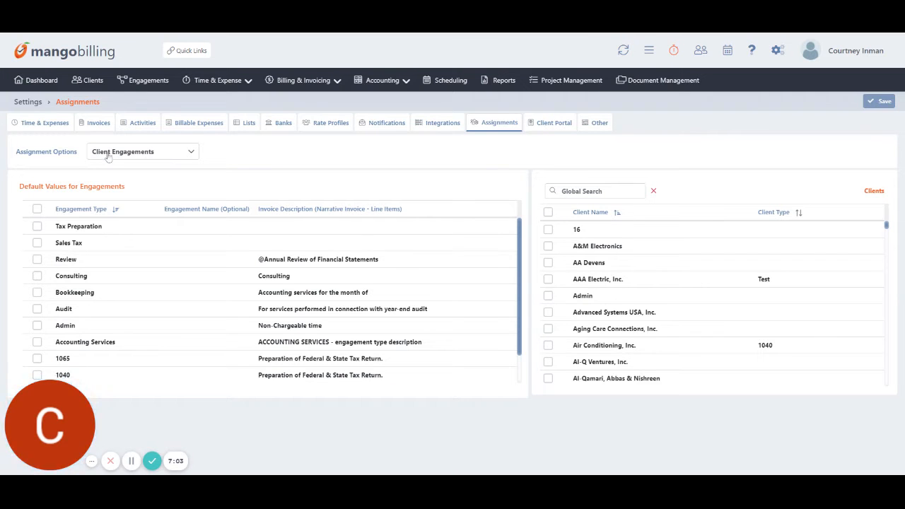
Tick Bookkeeping as the engagement type, then select all clients and clear them again.
{"action": "scroll", "coordinate": [101, 325], "scroll_direction": "down", "scroll_amount": 2}
{"action": "scroll", "coordinate": [64, 309], "scroll_direction": "up", "scroll_amount": 2}
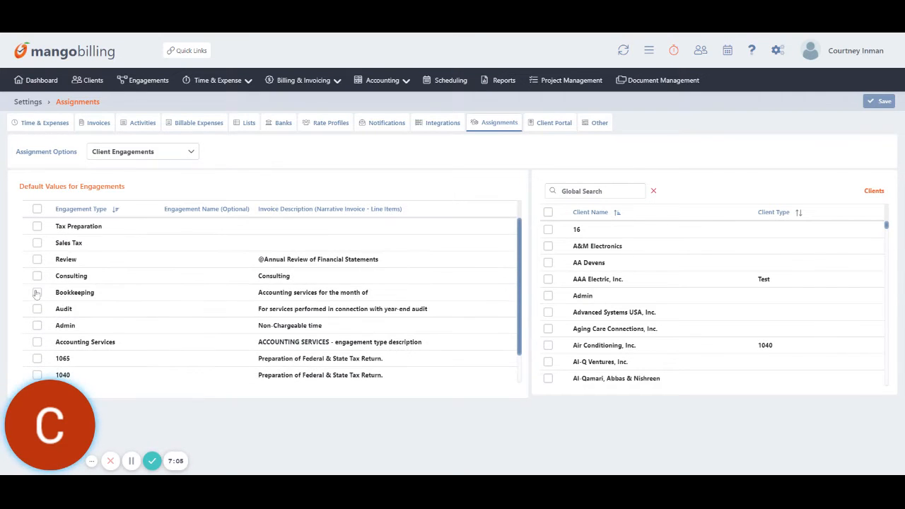
{"action": "left_click", "coordinate": [36, 293]}
{"action": "scroll", "coordinate": [666, 260], "scroll_direction": "down", "scroll_amount": 1}
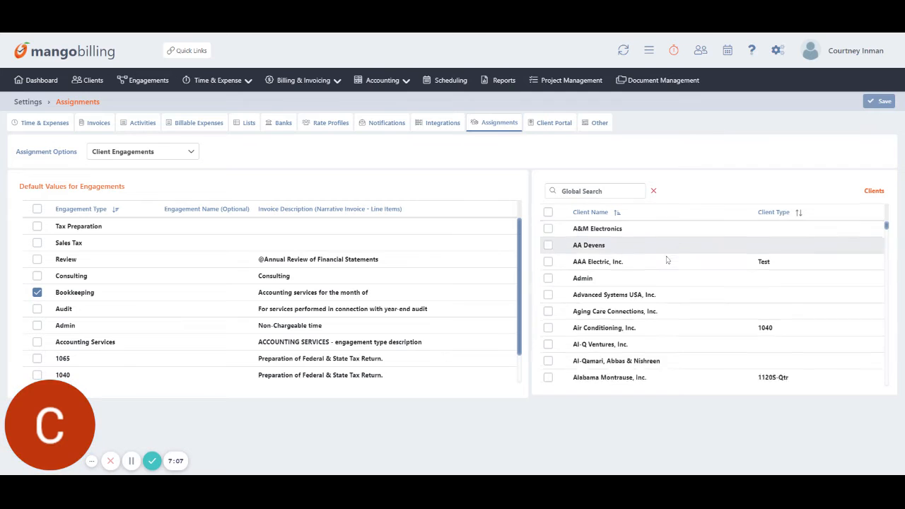
{"action": "scroll", "coordinate": [666, 260], "scroll_direction": "down", "scroll_amount": 4}
{"action": "scroll", "coordinate": [666, 260], "scroll_direction": "up", "scroll_amount": 5}
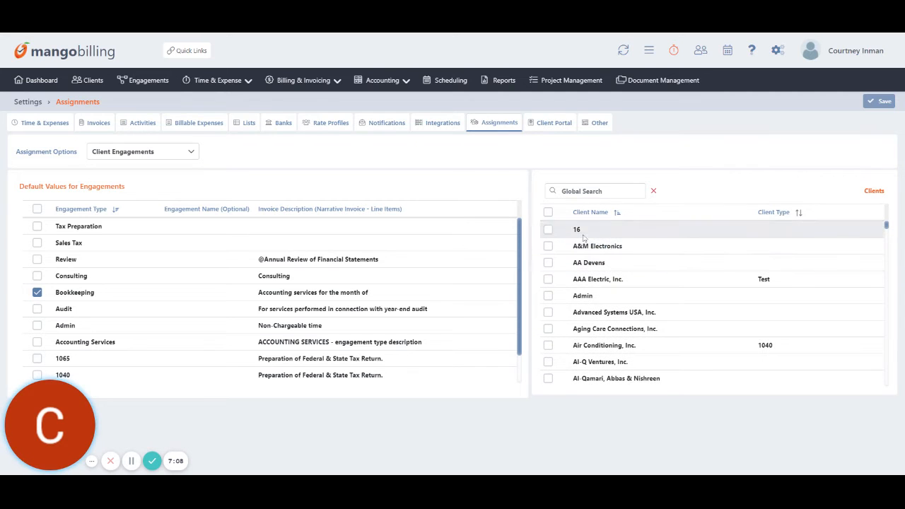
{"action": "left_click", "coordinate": [547, 212]}
{"action": "left_click", "coordinate": [547, 211]}
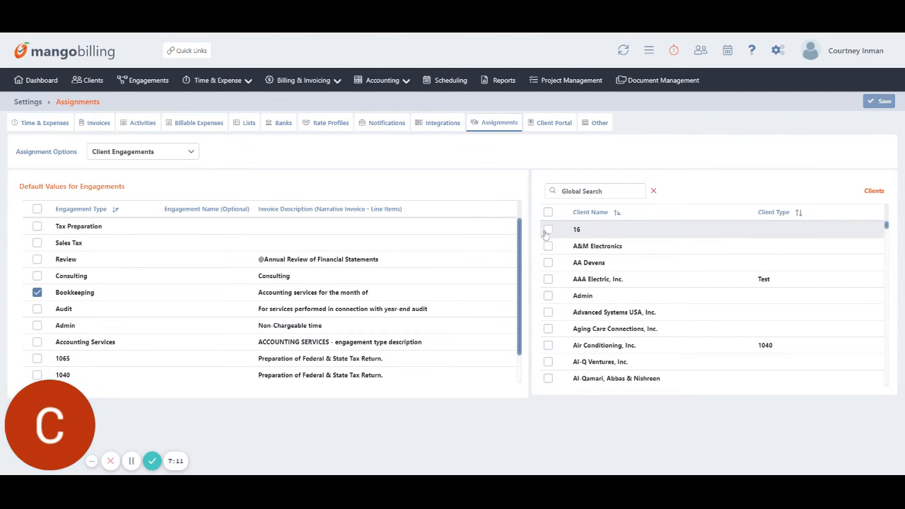
Tick clients 16, A&M Electronics and Trantham & Associates (found via 'tranth') and open Assignment Options.
{"action": "left_click", "coordinate": [548, 229]}
{"action": "left_click", "coordinate": [548, 246]}
{"action": "left_click", "coordinate": [586, 191]}
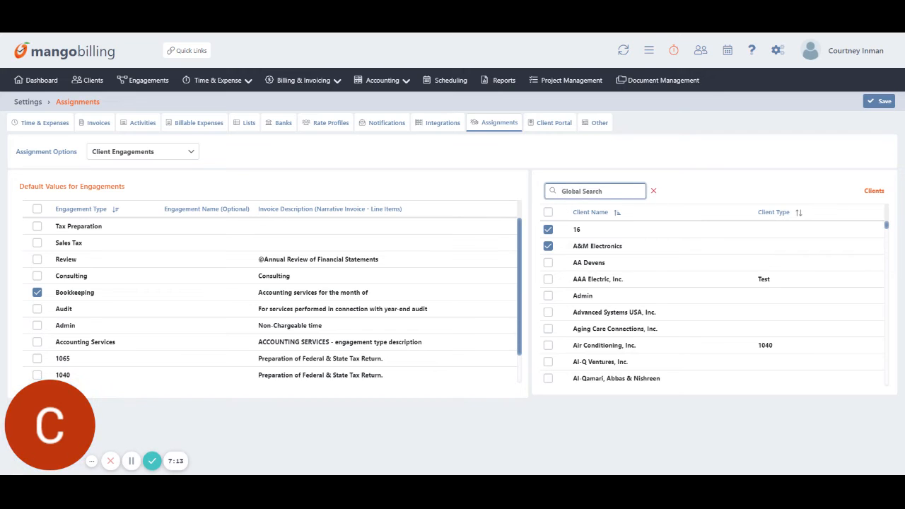
{"action": "type", "text": "tranth"}
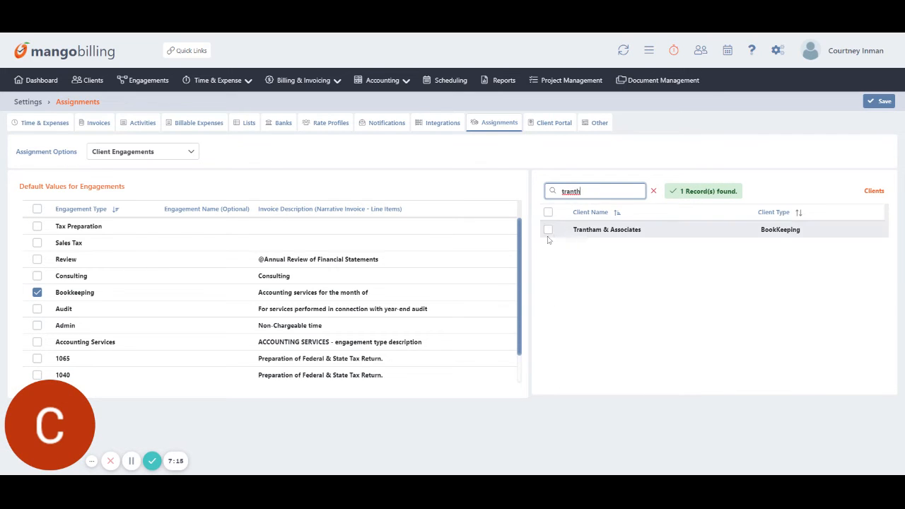
{"action": "left_click", "coordinate": [547, 230]}
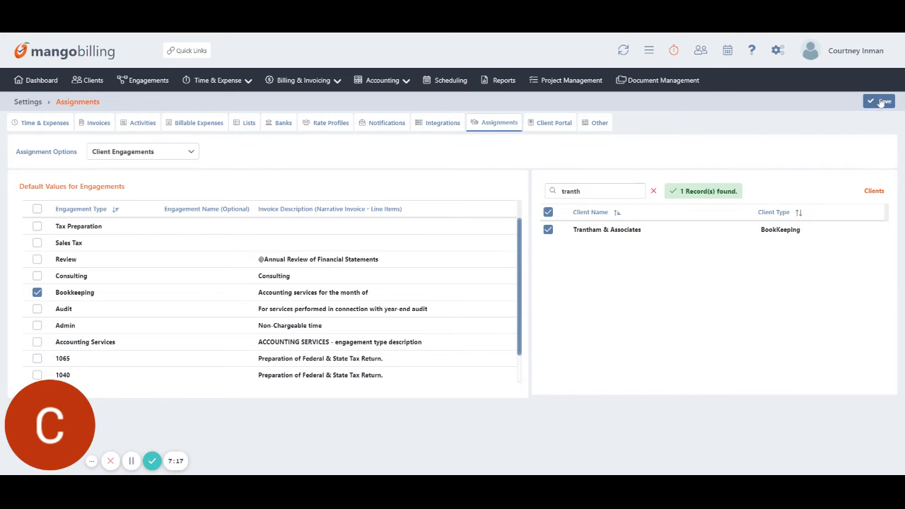
{"action": "left_click", "coordinate": [191, 152]}
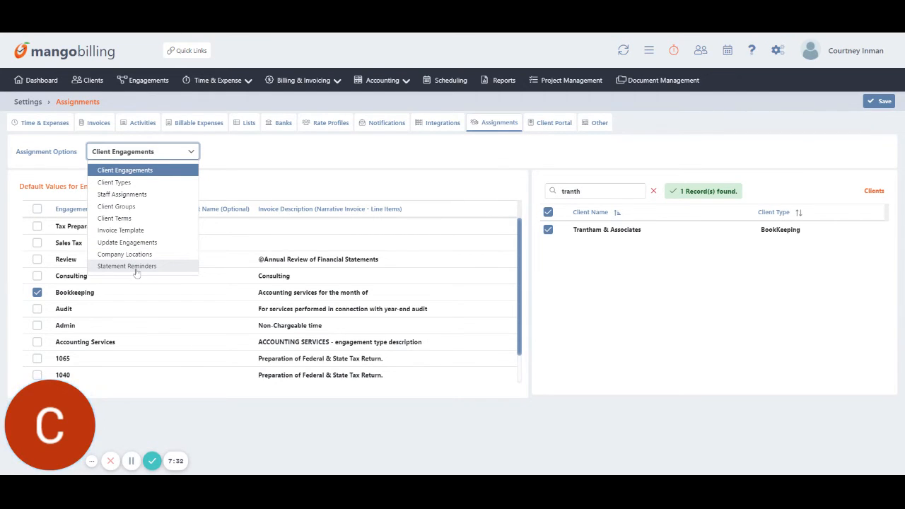
Keep Client Engagements and leave for the Client Portal settings without saving the assignment.
{"action": "left_click", "coordinate": [287, 170]}
{"action": "left_click", "coordinate": [566, 126]}
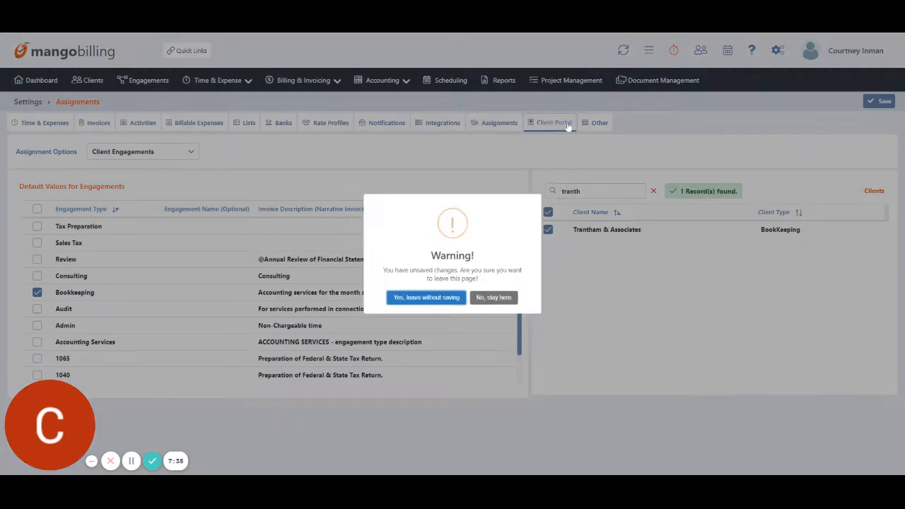
{"action": "left_click", "coordinate": [421, 306]}
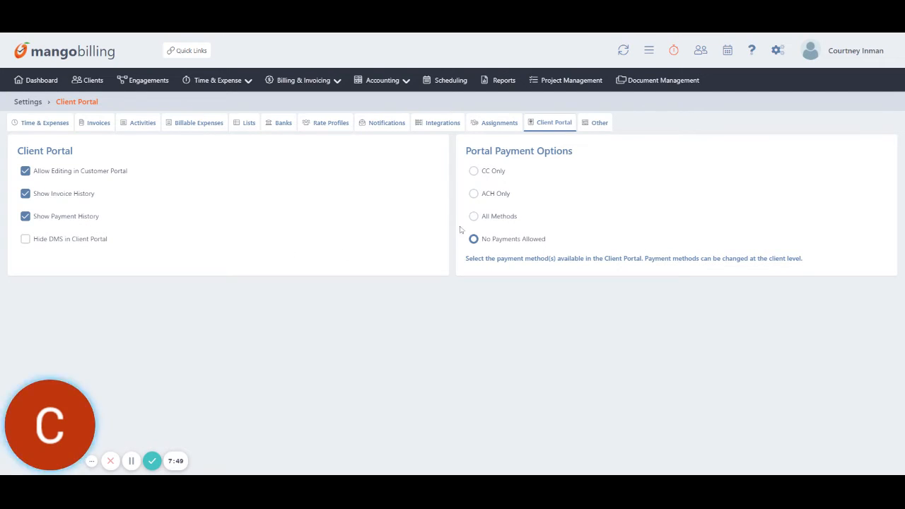
Open the Client List, search for 'assoc', then clear the search to show all 368 clients.
{"action": "left_click", "coordinate": [83, 81]}
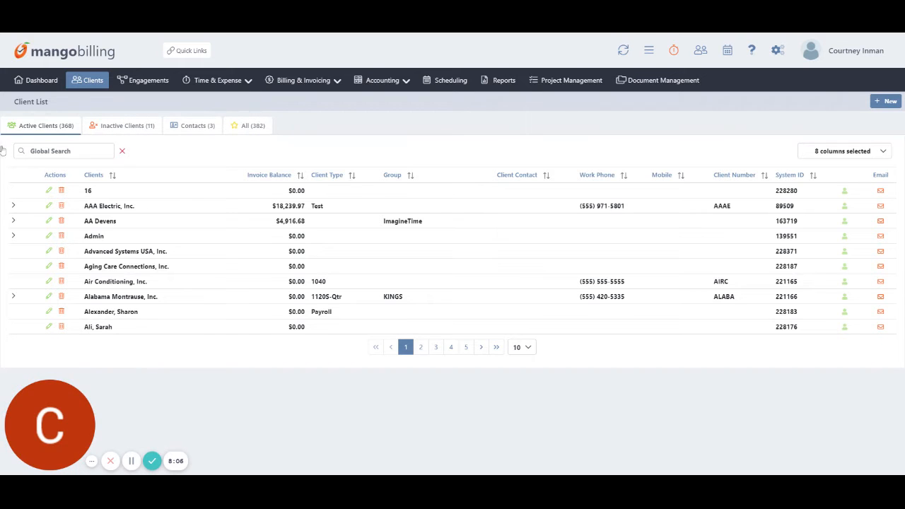
{"action": "left_click", "coordinate": [64, 151]}
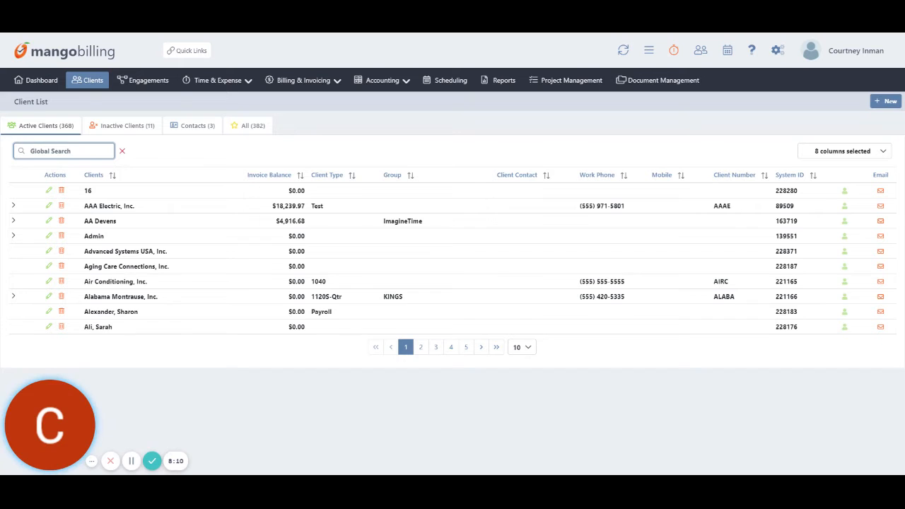
{"action": "type", "text": "assoc"}
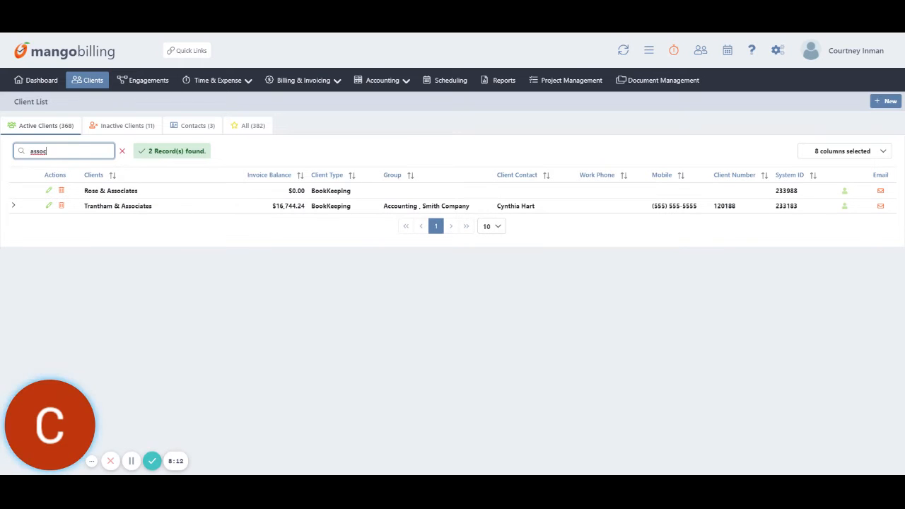
{"action": "left_click", "coordinate": [121, 151]}
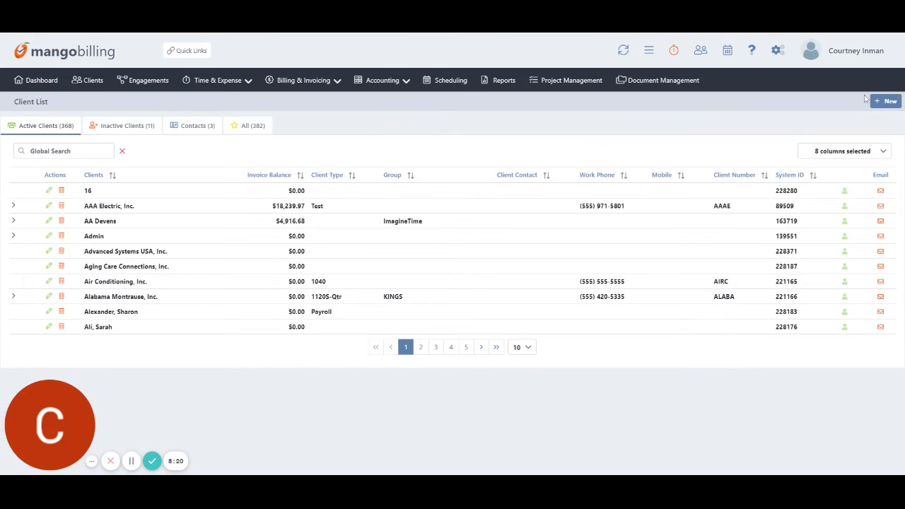
Start a new client record named Training Video.
{"action": "left_click", "coordinate": [888, 101]}
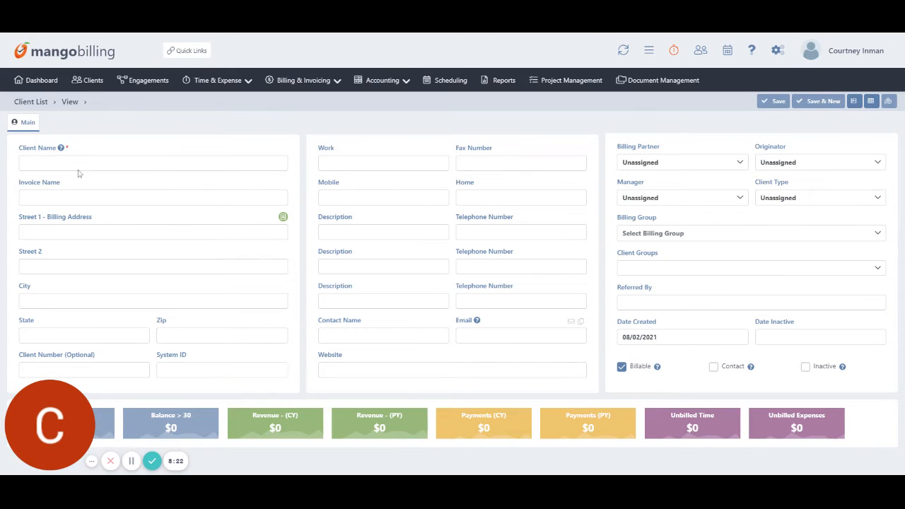
{"action": "type", "text": "Training Video"}
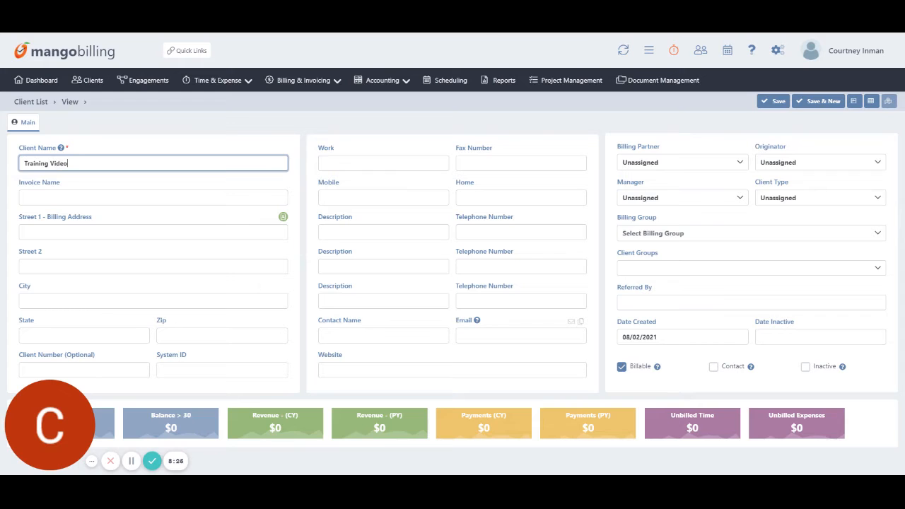
{"action": "key", "text": "Tab"}
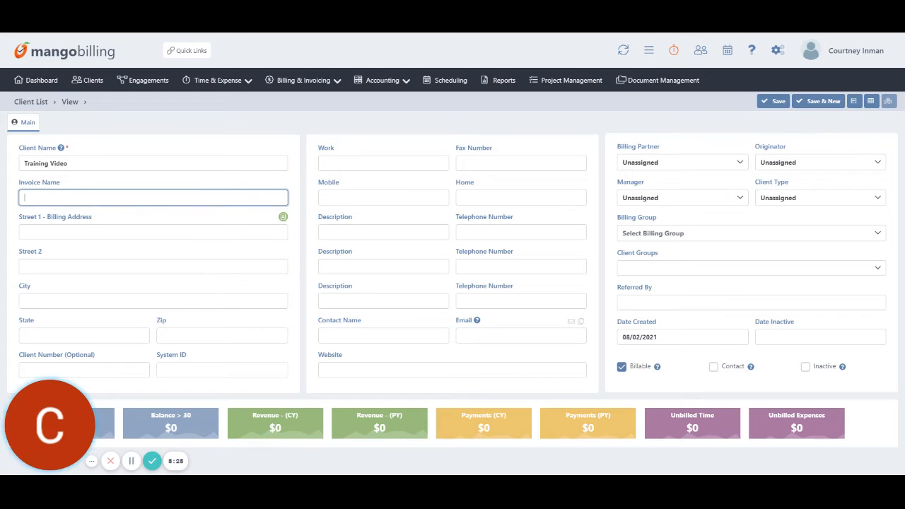
{"action": "key", "text": "Tab"}
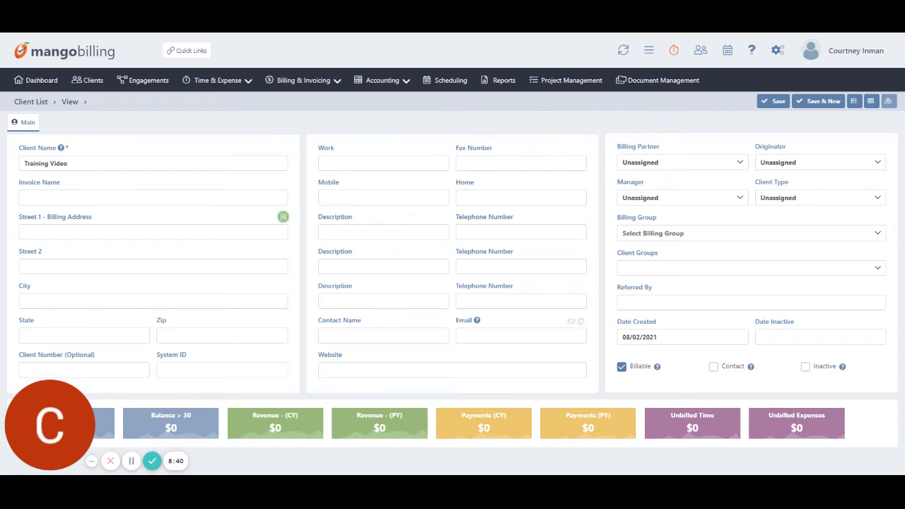
Fill in the contact's full name and the contact's e-mail address.
{"action": "left_click", "coordinate": [386, 336]}
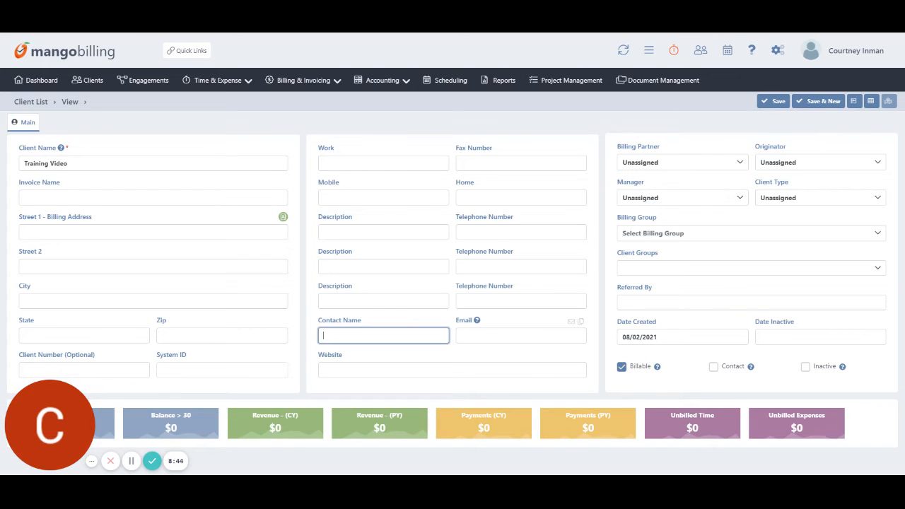
{"action": "key", "text": "Tab"}
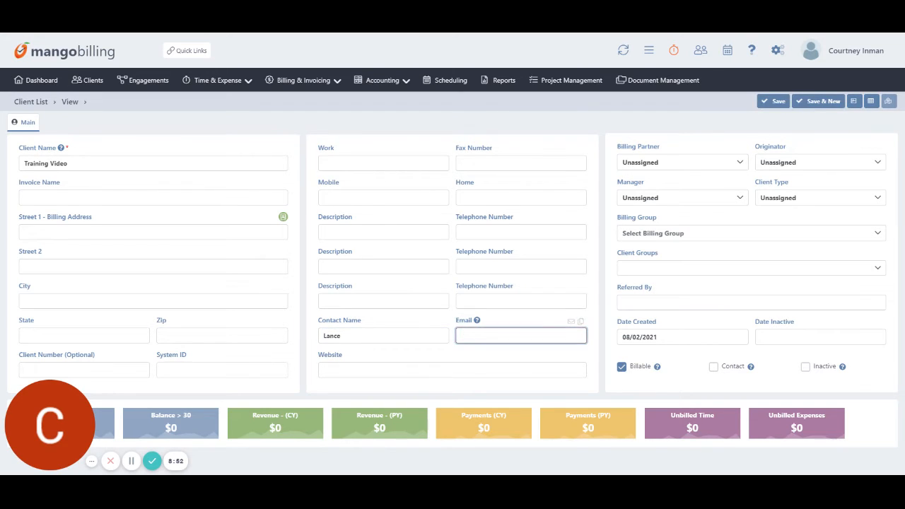
{"action": "key", "text": "shift+Tab"}
{"action": "key", "text": "Right"}
{"action": "key", "text": "Tab"}
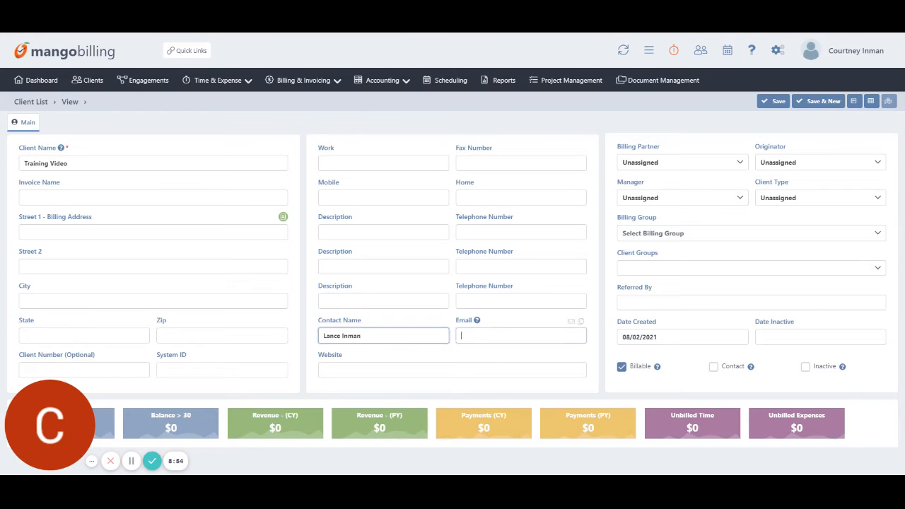
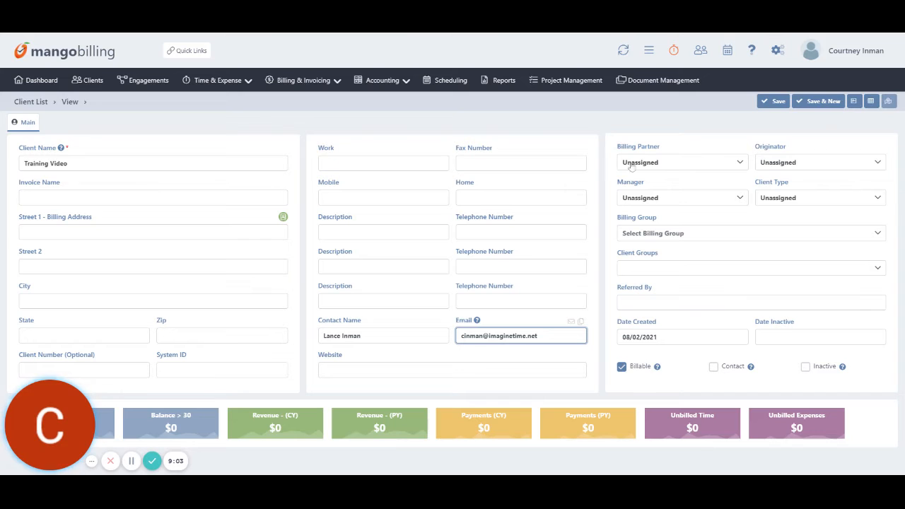
Review the Billing Partner, Originator, Manager, Client Type and Billing Group choices, leaving them unassigned.
{"action": "left_click", "coordinate": [682, 167]}
{"action": "left_click", "coordinate": [681, 127]}
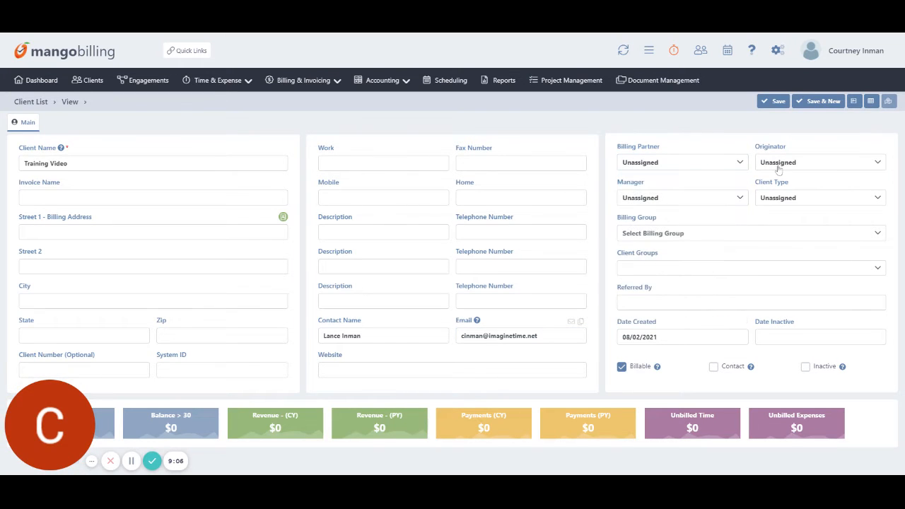
{"action": "left_click", "coordinate": [778, 162]}
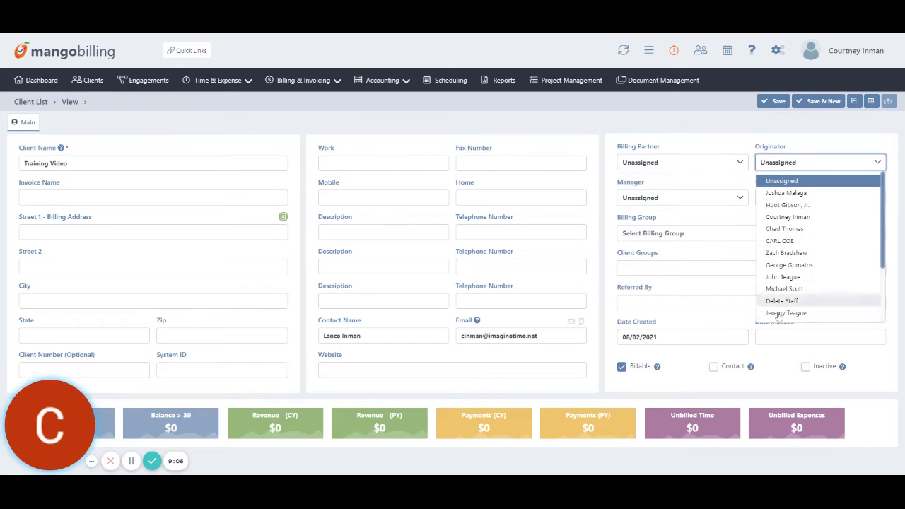
{"action": "left_click", "coordinate": [656, 202]}
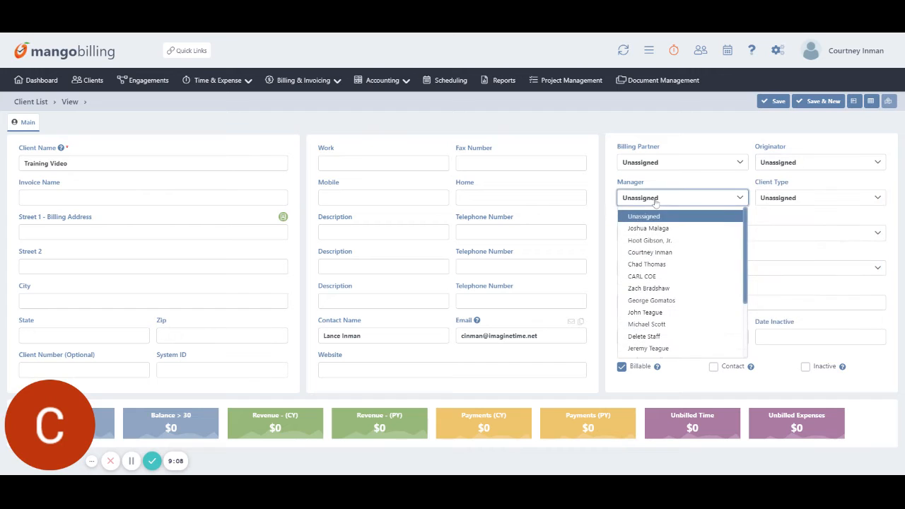
{"action": "left_click", "coordinate": [813, 215]}
{"action": "left_click", "coordinate": [805, 201]}
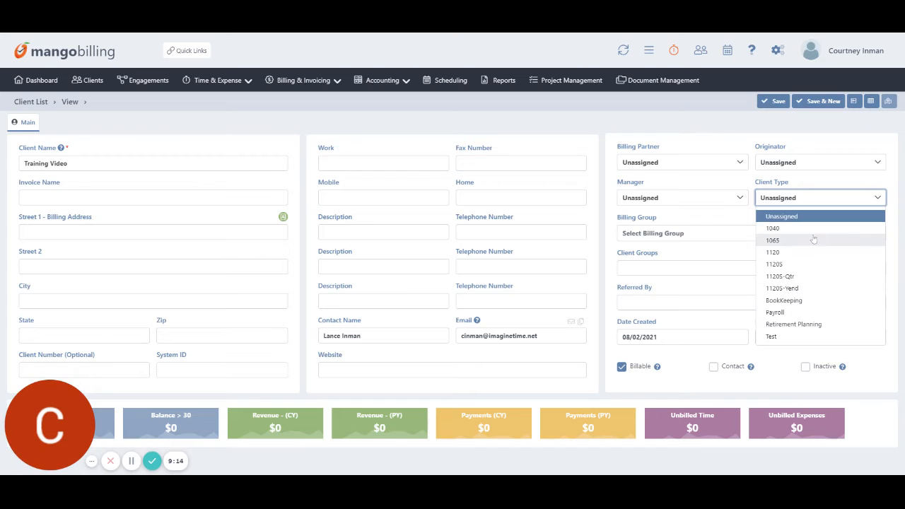
{"action": "left_click", "coordinate": [691, 230]}
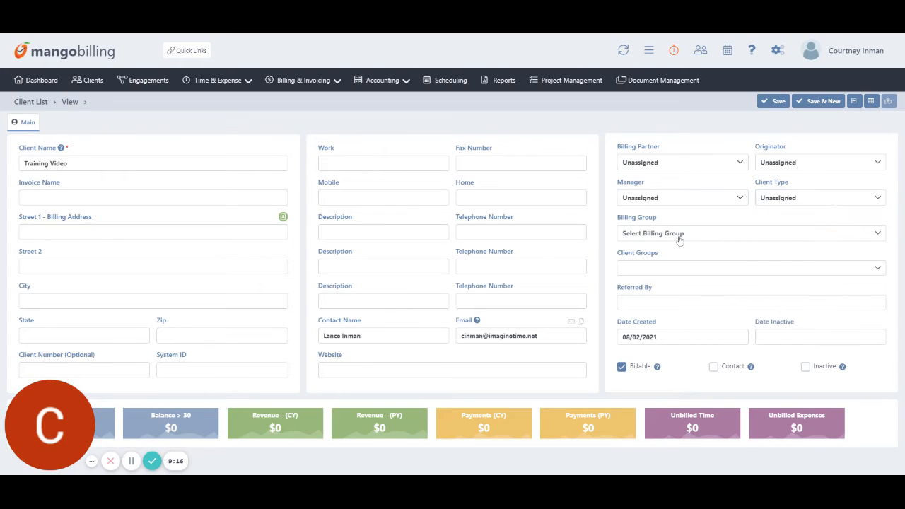
{"action": "left_click", "coordinate": [678, 236]}
{"action": "left_click", "coordinate": [608, 263]}
Add the client to Client Group 1, the test company group and BLOSSR.
{"action": "left_click", "coordinate": [643, 269]}
{"action": "scroll", "coordinate": [661, 357], "scroll_direction": "down", "scroll_amount": 3}
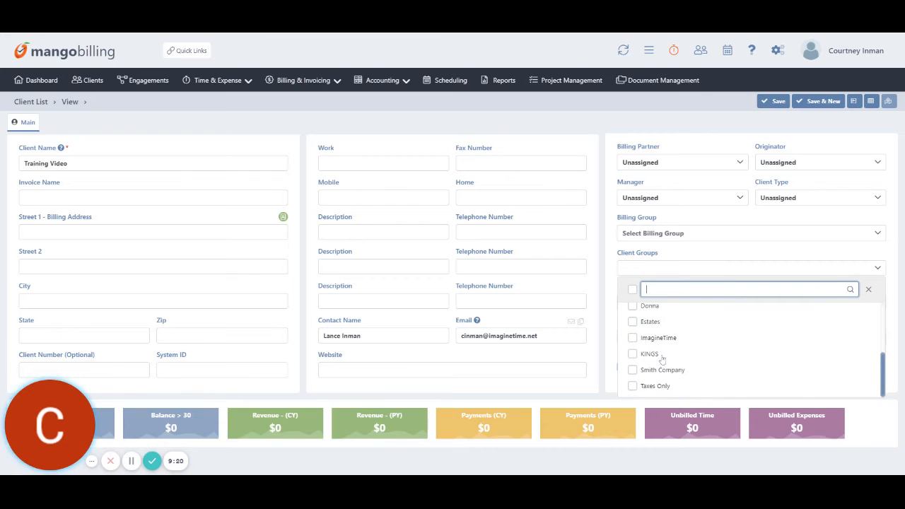
{"action": "scroll", "coordinate": [661, 357], "scroll_direction": "up", "scroll_amount": 3}
{"action": "left_click", "coordinate": [660, 352]}
{"action": "left_click", "coordinate": [668, 384]}
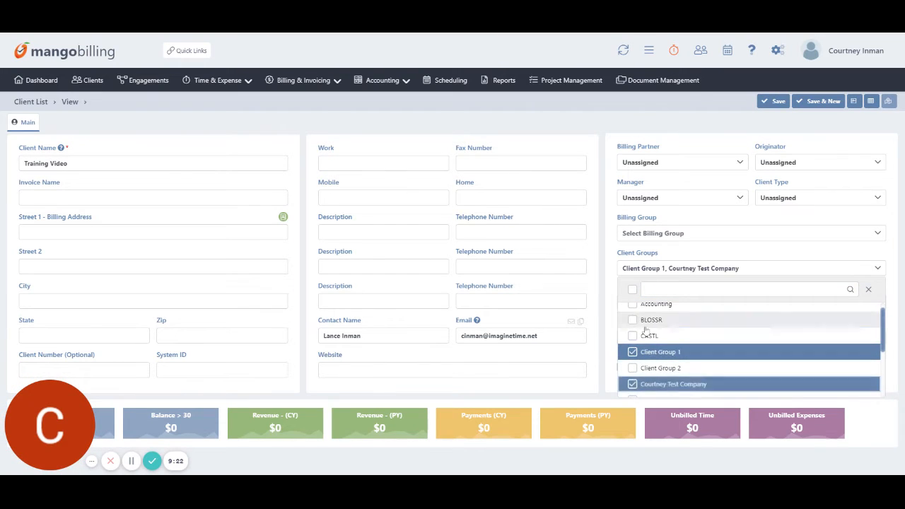
{"action": "left_click", "coordinate": [665, 320]}
{"action": "left_click", "coordinate": [755, 238]}
{"action": "left_click", "coordinate": [739, 216]}
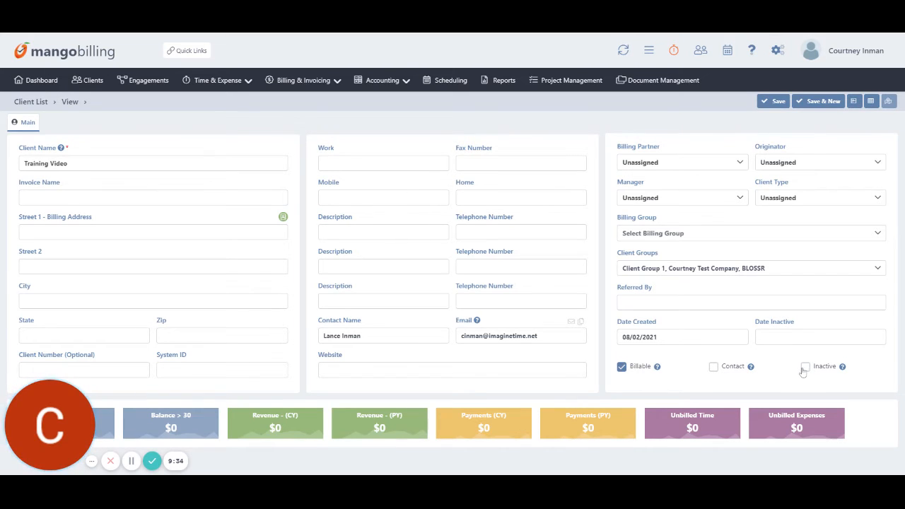
{"action": "left_click", "coordinate": [854, 101]}
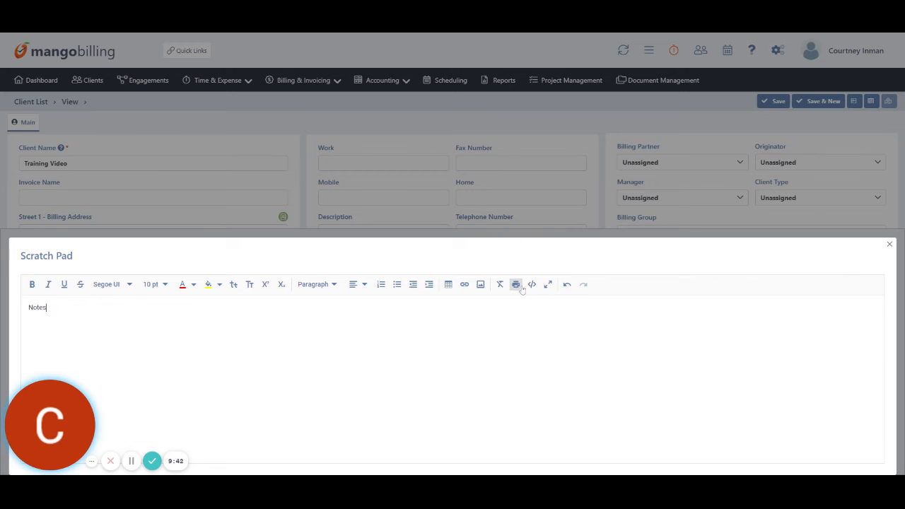
Close the Scratch Pad and add user-defined field EIN with value EIN NUMBER, then recheck it.
{"action": "left_click", "coordinate": [889, 243]}
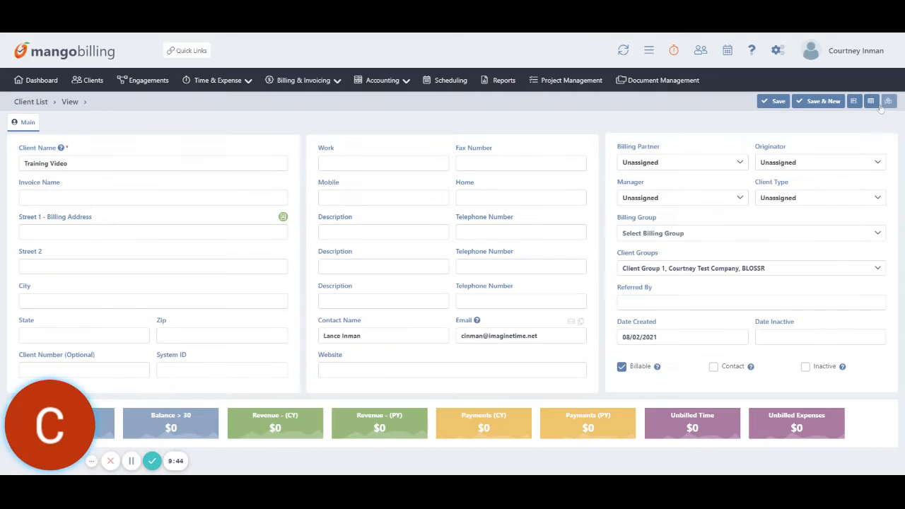
{"action": "left_click", "coordinate": [871, 101]}
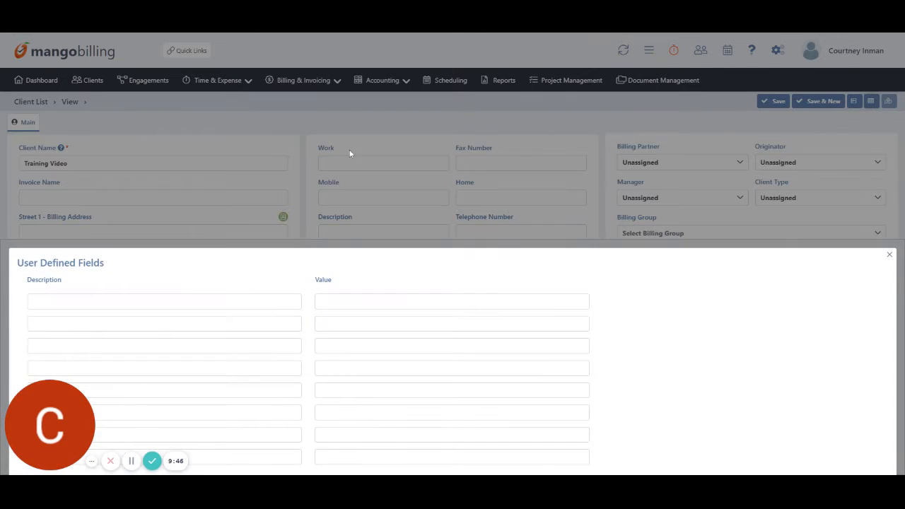
{"action": "left_click", "coordinate": [142, 303]}
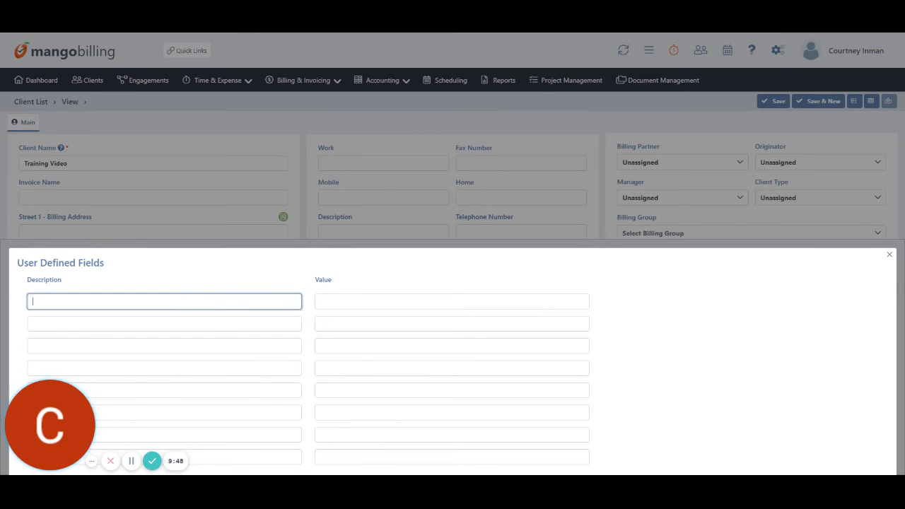
{"action": "key", "text": "Tab"}
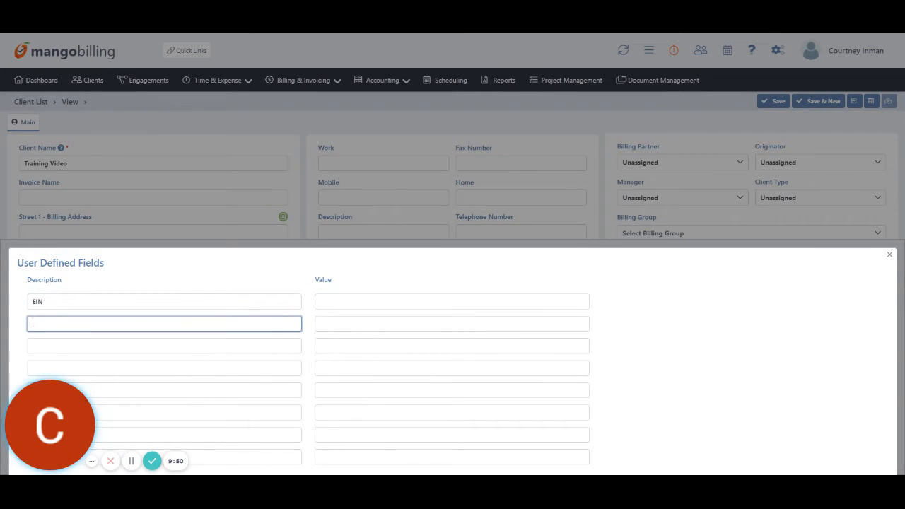
{"action": "left_click", "coordinate": [396, 302]}
{"action": "type", "text": "EIN NUMBER"}
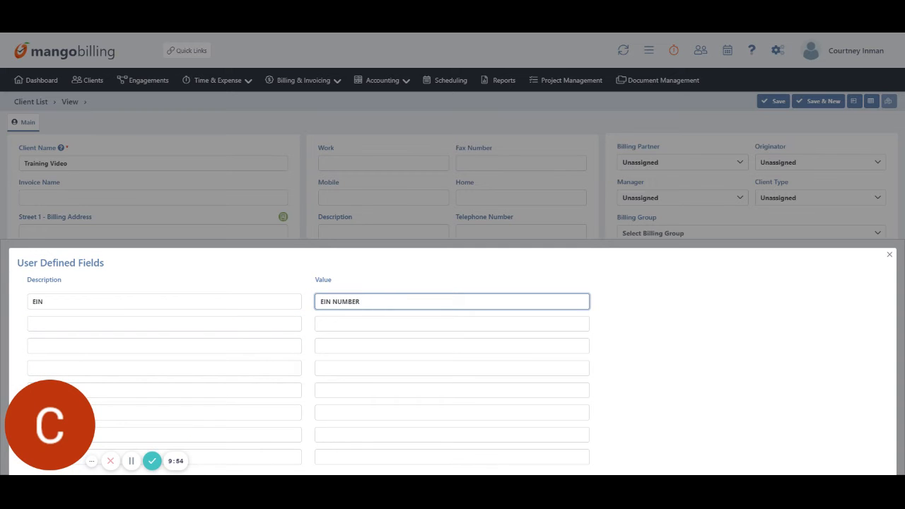
{"action": "left_click", "coordinate": [889, 255]}
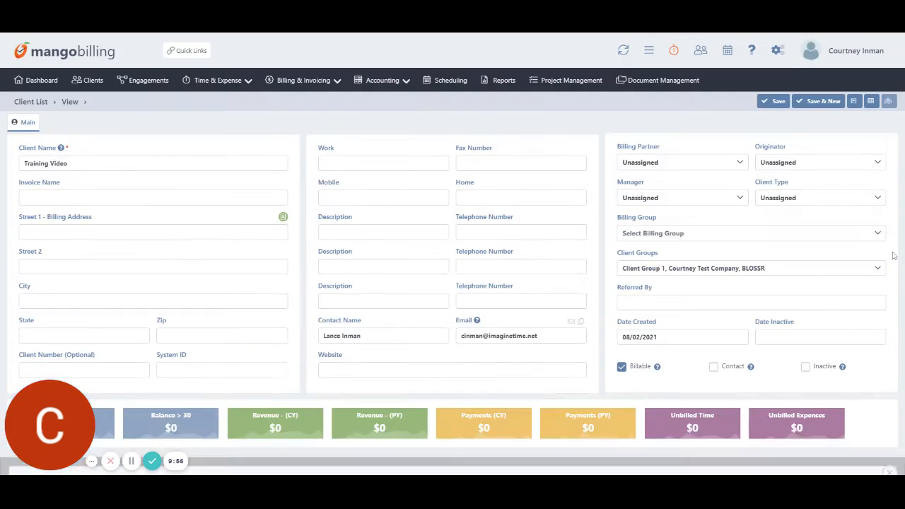
{"action": "left_click", "coordinate": [888, 101]}
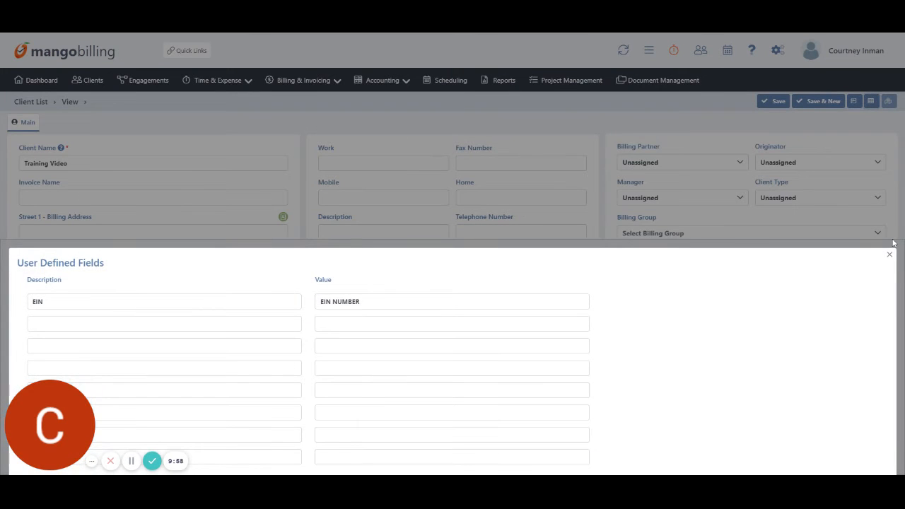
{"action": "left_click", "coordinate": [889, 254]}
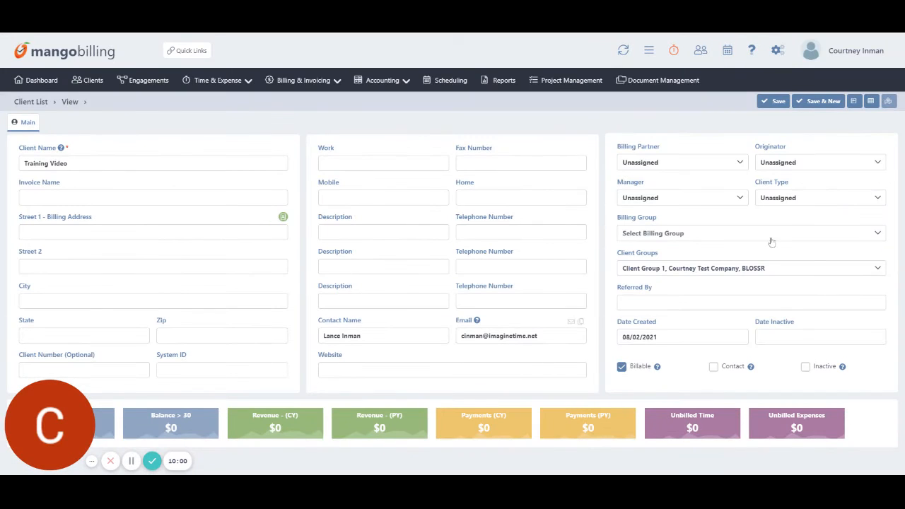
Save the Training Video client and create an hourly Bookkeeping engagement for it.
{"action": "left_click", "coordinate": [775, 102]}
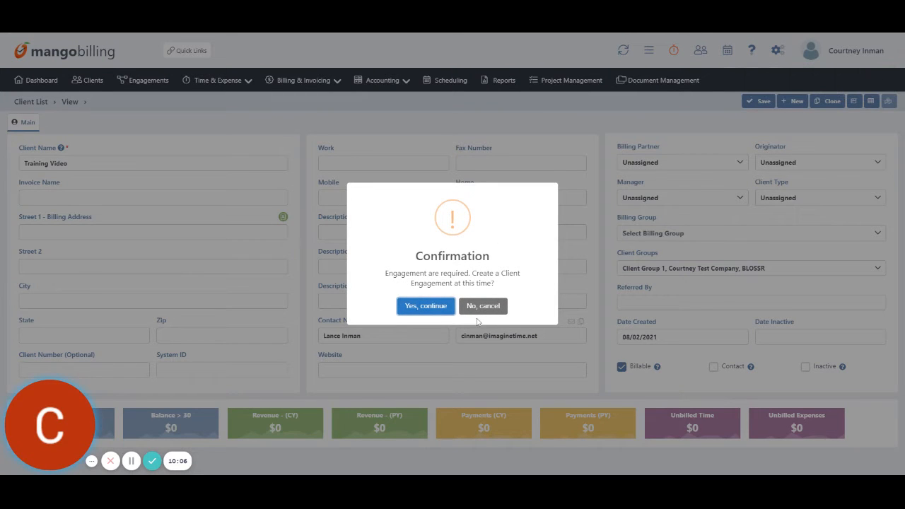
{"action": "left_click", "coordinate": [431, 309]}
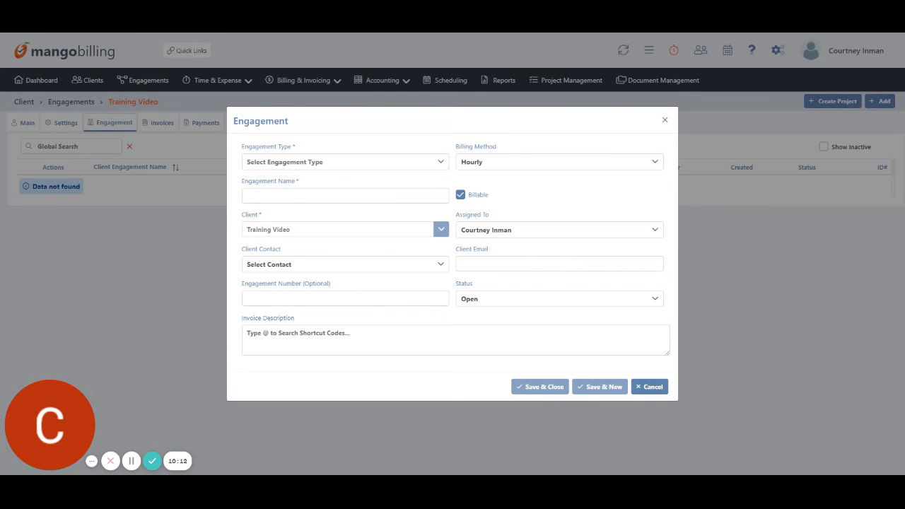
{"action": "left_click", "coordinate": [259, 163]}
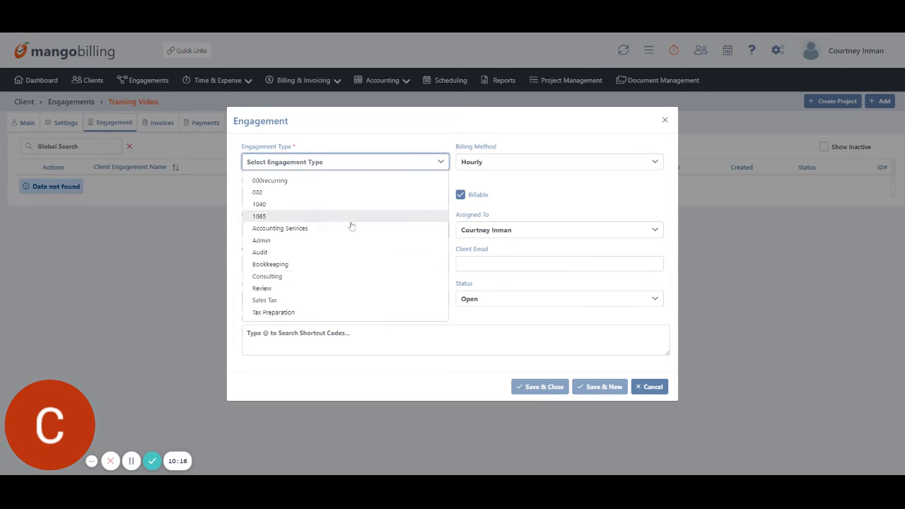
{"action": "left_click", "coordinate": [283, 264]}
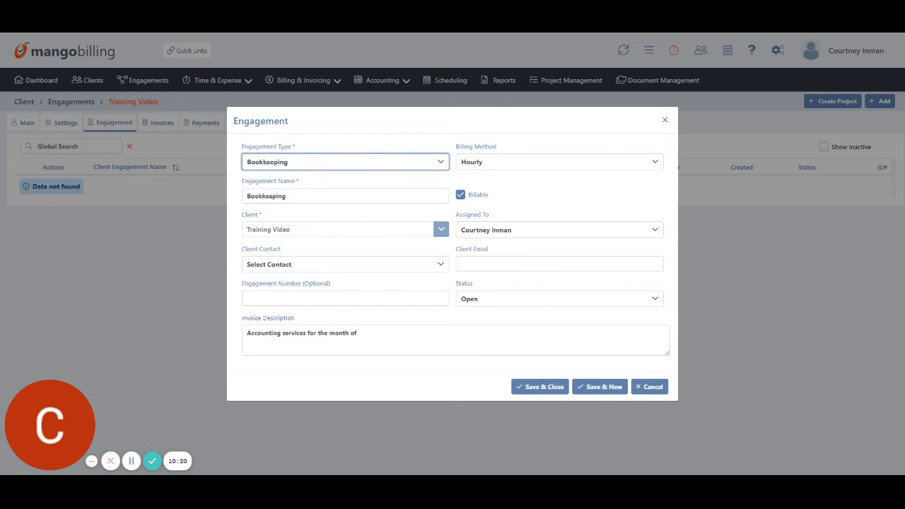
{"action": "left_click", "coordinate": [485, 162]}
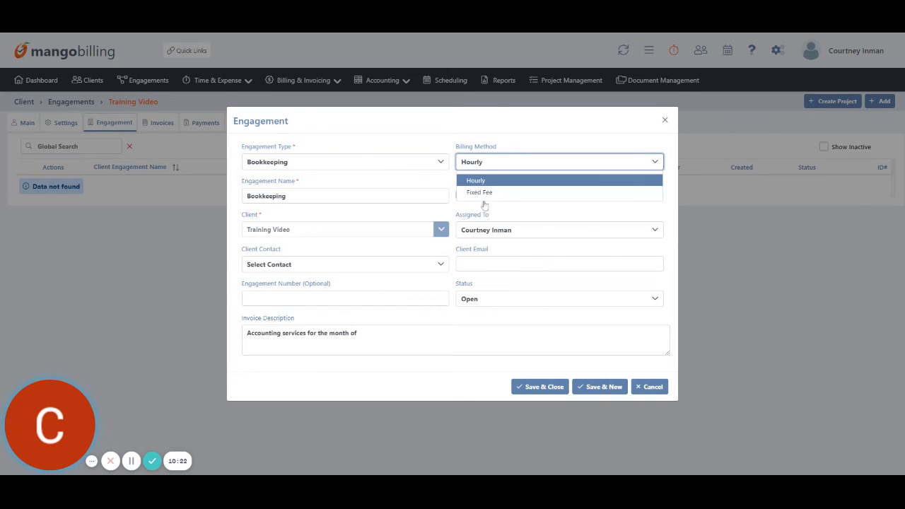
{"action": "left_click", "coordinate": [329, 181]}
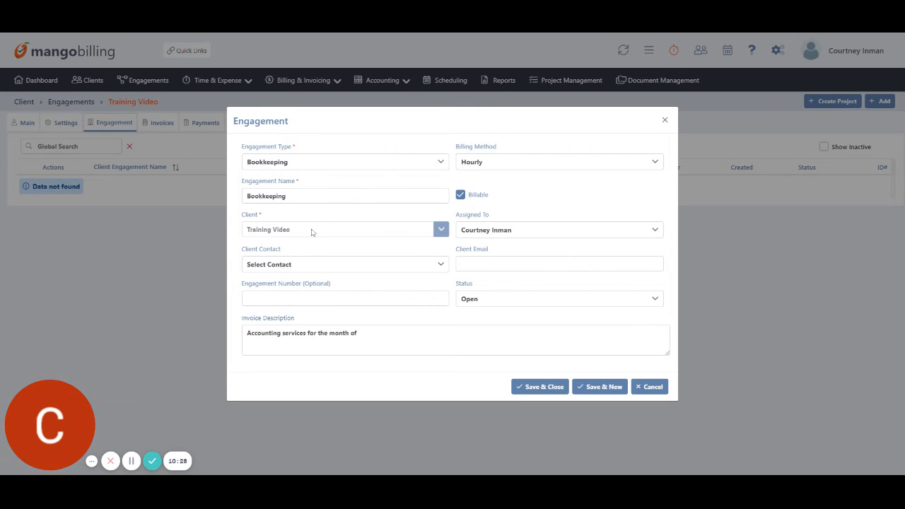
{"action": "left_click", "coordinate": [553, 387]}
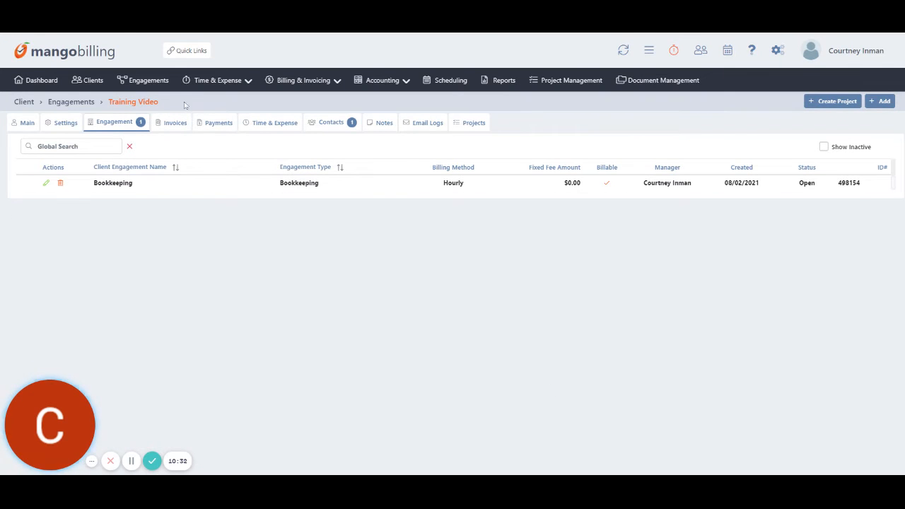
Browse the client's details, settings, engagements, invoices, payments and time tabs, ending on Contacts.
{"action": "left_click_drag", "start_coordinate": [181, 108], "coordinate": [121, 111]}
{"action": "triple_click", "coordinate": [121, 109]}
{"action": "left_click", "coordinate": [123, 110]}
{"action": "left_click", "coordinate": [34, 122]}
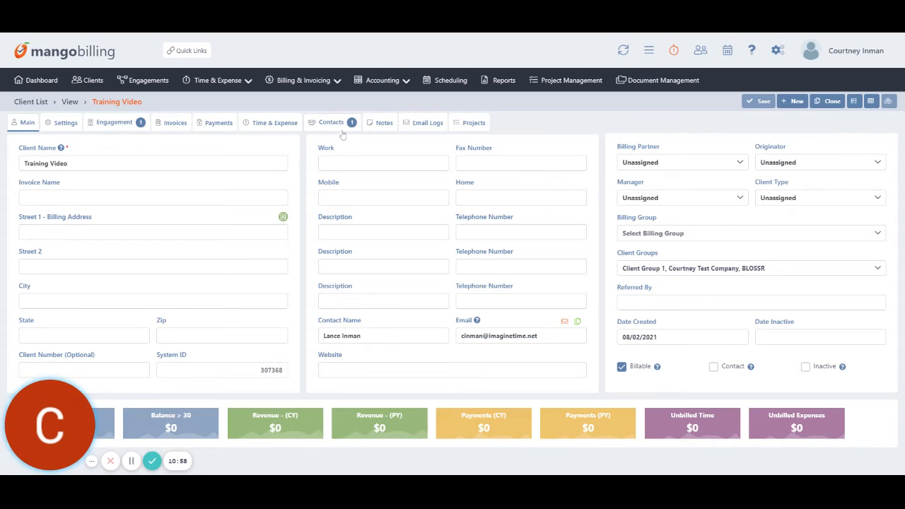
{"action": "left_click", "coordinate": [60, 123]}
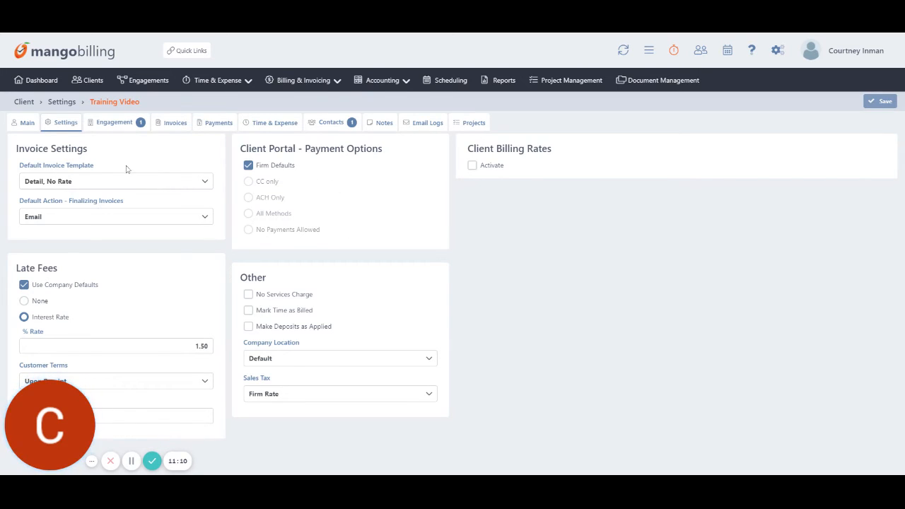
{"action": "left_click", "coordinate": [117, 122]}
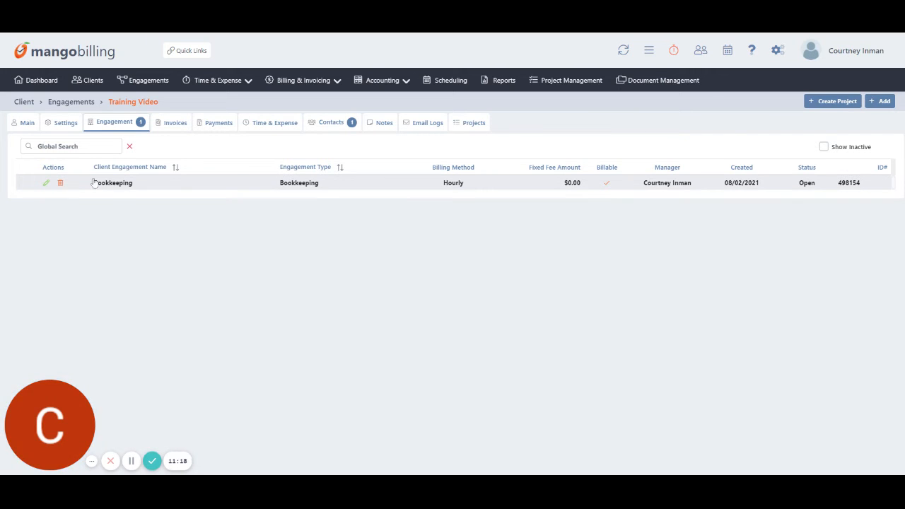
{"action": "left_click", "coordinate": [174, 125]}
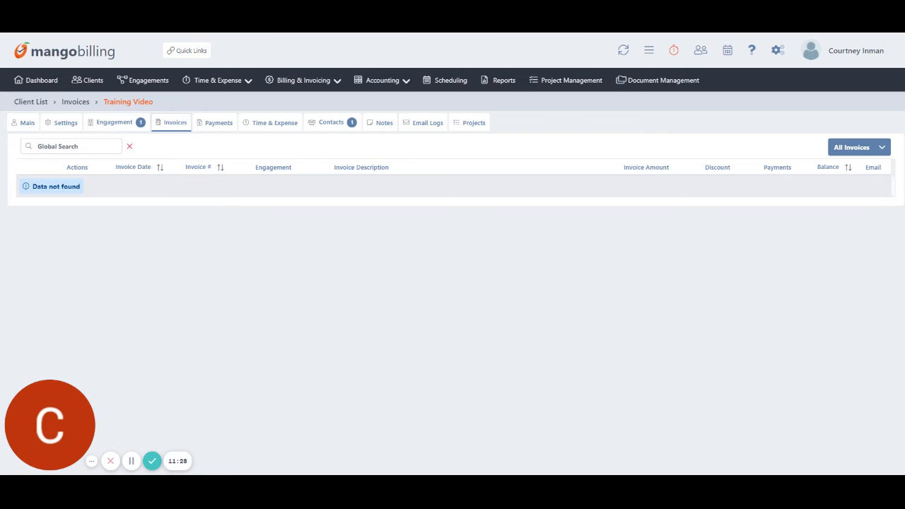
{"action": "left_click", "coordinate": [220, 123]}
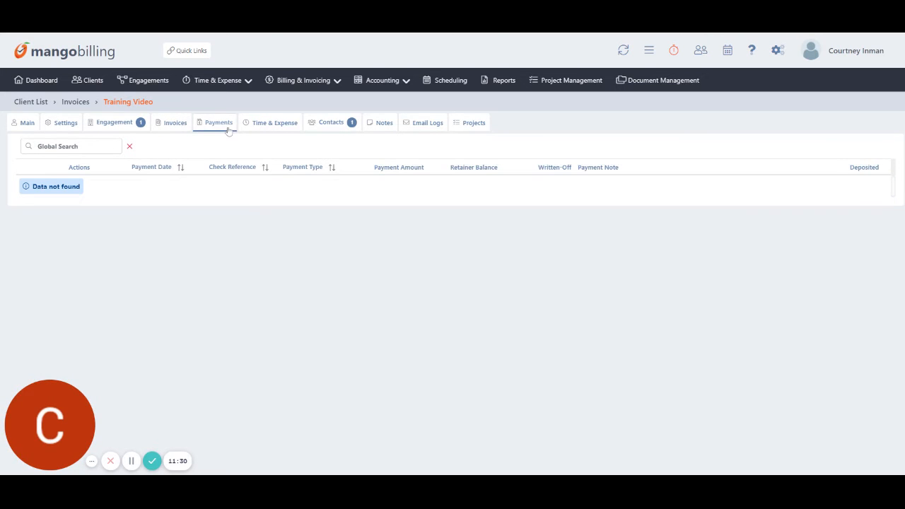
{"action": "left_click", "coordinate": [274, 123]}
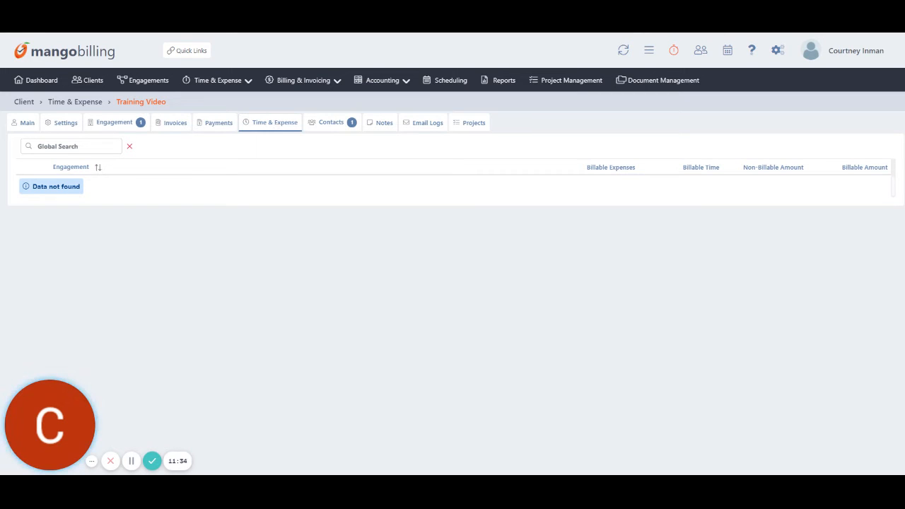
{"action": "left_click", "coordinate": [330, 124]}
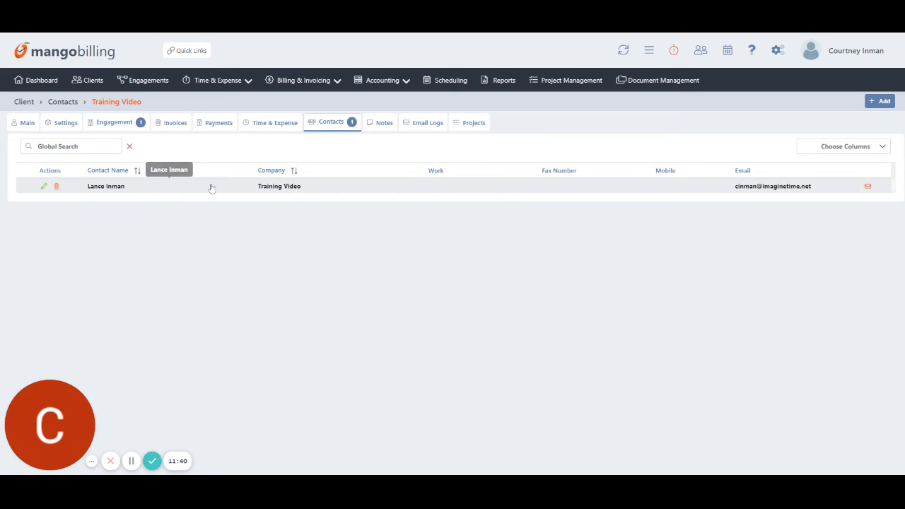
Add a contact named Spouse with the client's name and address copied, and save it.
{"action": "left_click", "coordinate": [880, 101]}
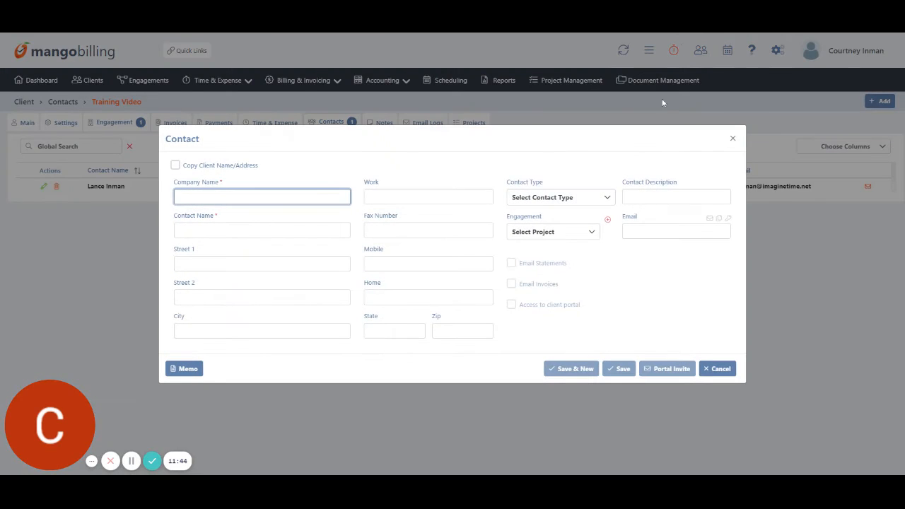
{"action": "left_click", "coordinate": [175, 166]}
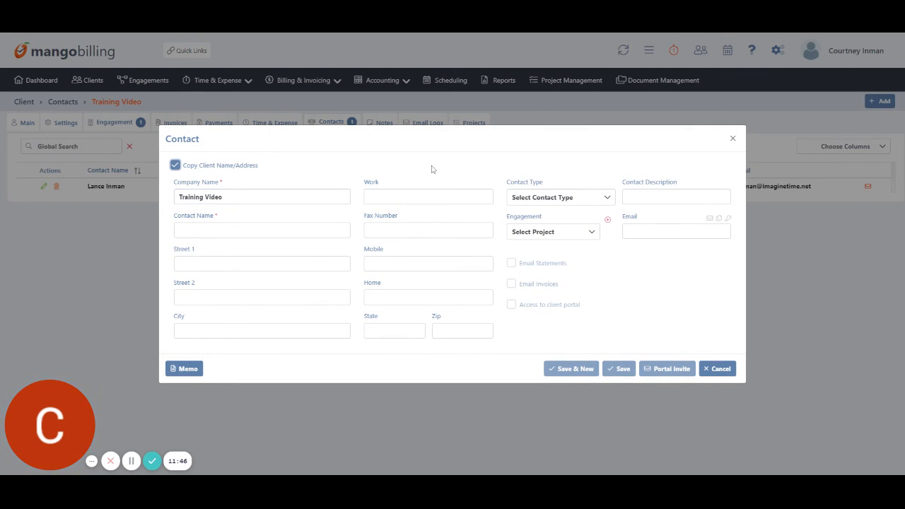
{"action": "key", "text": "Tab"}
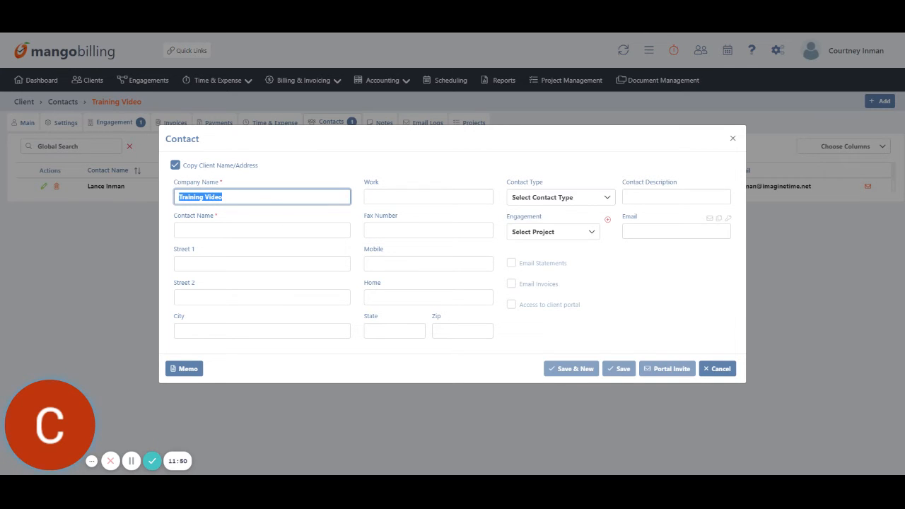
{"action": "key", "text": "Tab"}
{"action": "type", "text": "Spous"}
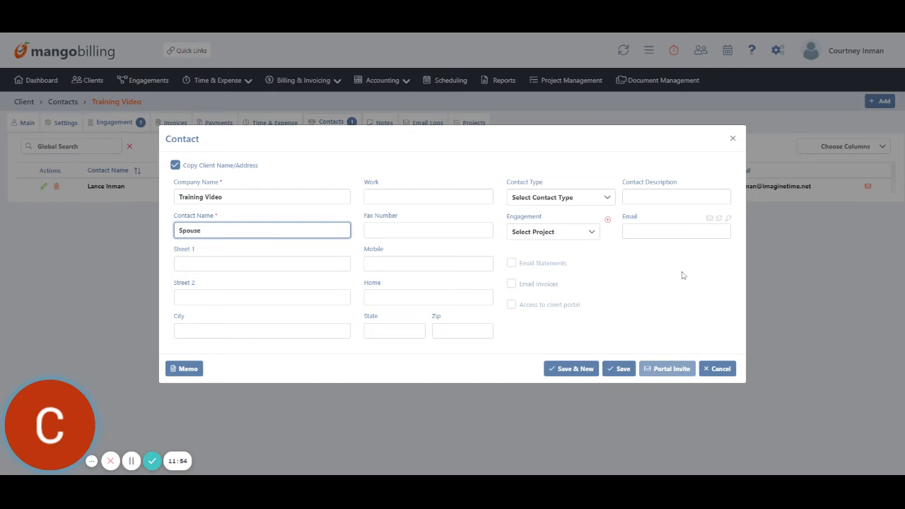
{"action": "left_click", "coordinate": [586, 373]}
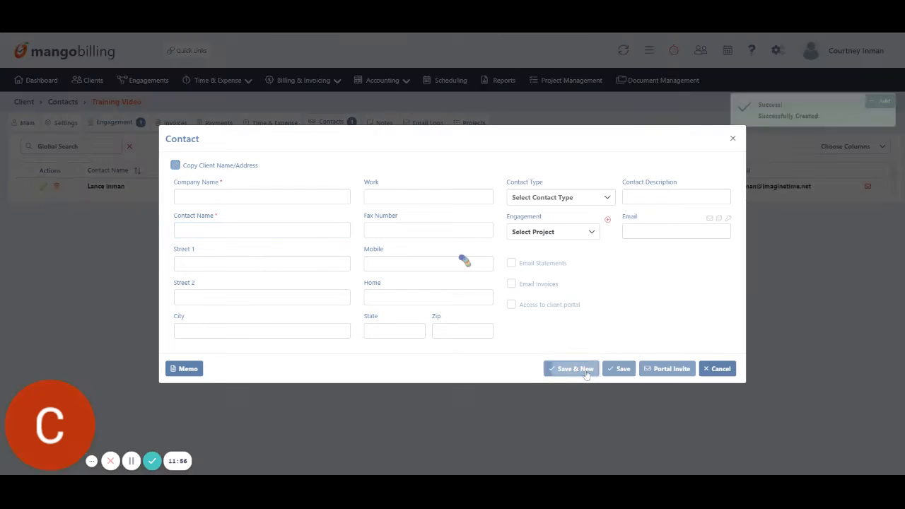
{"action": "left_click", "coordinate": [732, 139]}
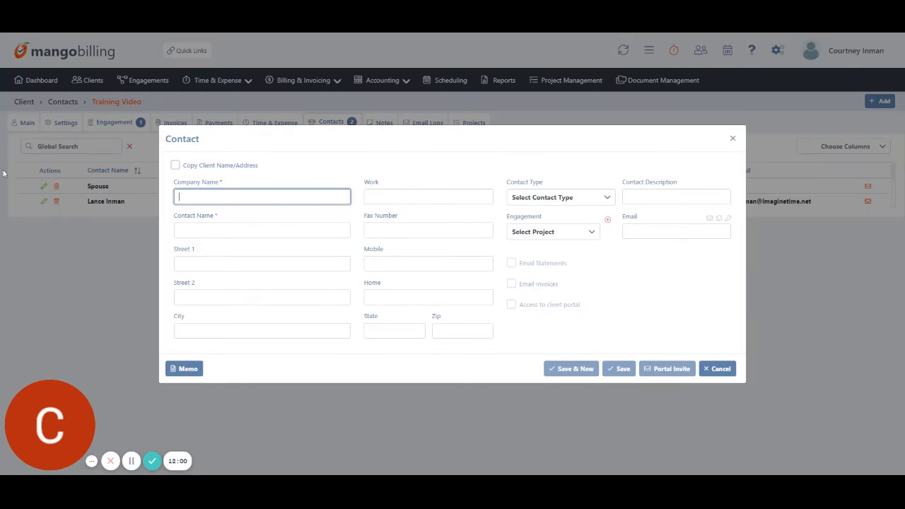
Cancel the blank contact form, view Training Video's Notes, Email Logs and Projects, then return to the Client List.
{"action": "left_click", "coordinate": [717, 368]}
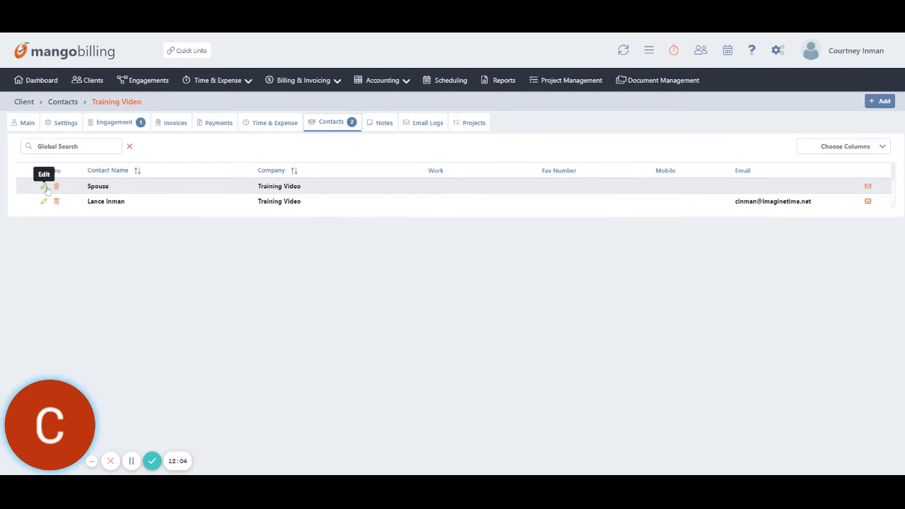
{"action": "left_click", "coordinate": [384, 123]}
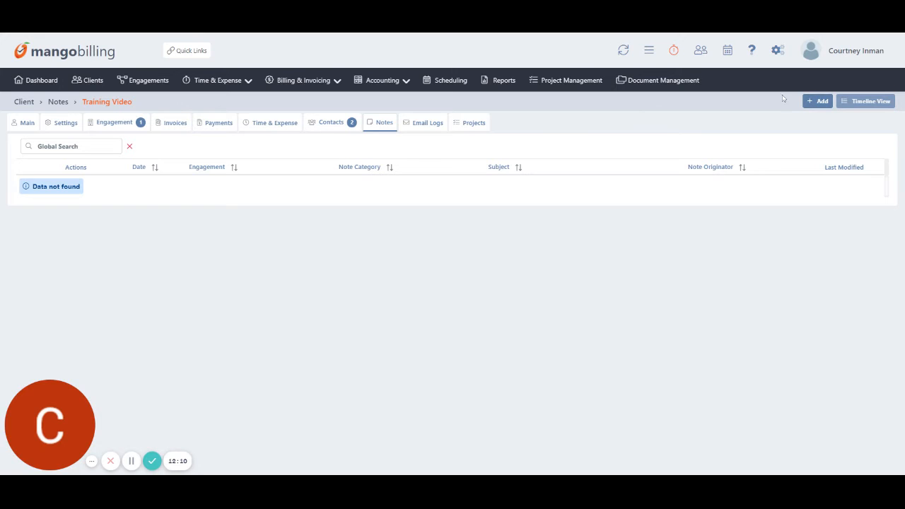
{"action": "left_click", "coordinate": [423, 124]}
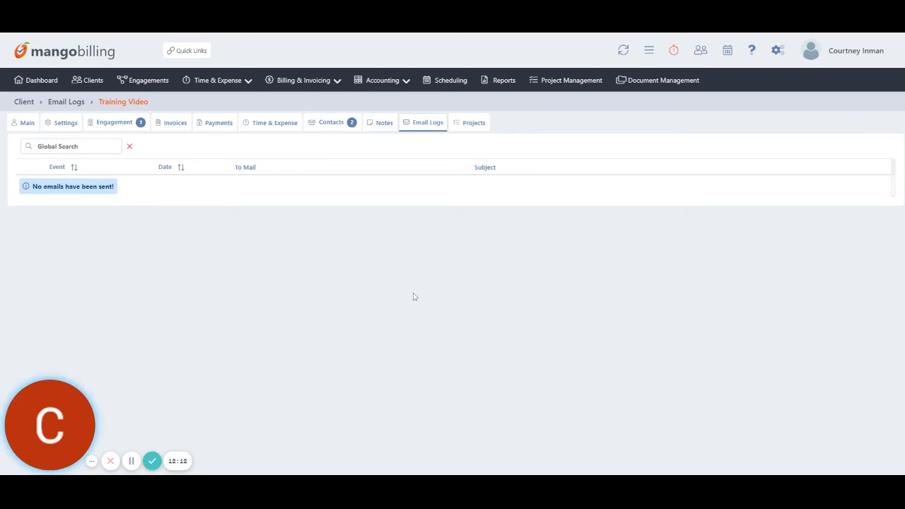
{"action": "left_click", "coordinate": [474, 124]}
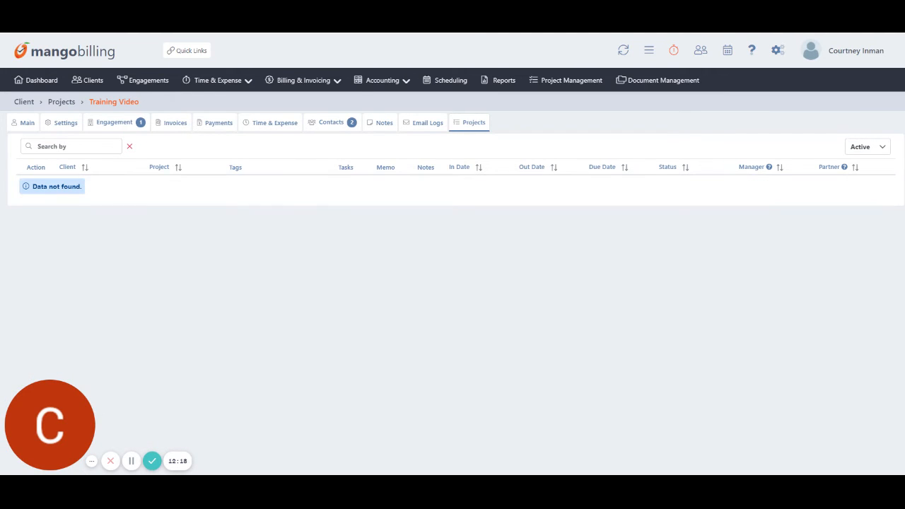
{"action": "left_click", "coordinate": [90, 80]}
Search 'tran', open Trantham & Associates and review its 13 invoices ($16,744.24 outstanding).
{"action": "left_click", "coordinate": [64, 151]}
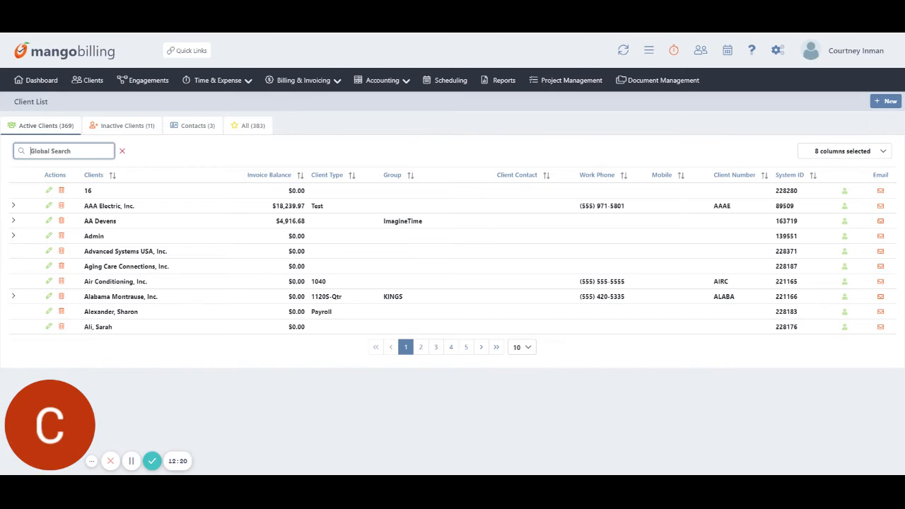
{"action": "type", "text": "tranth"}
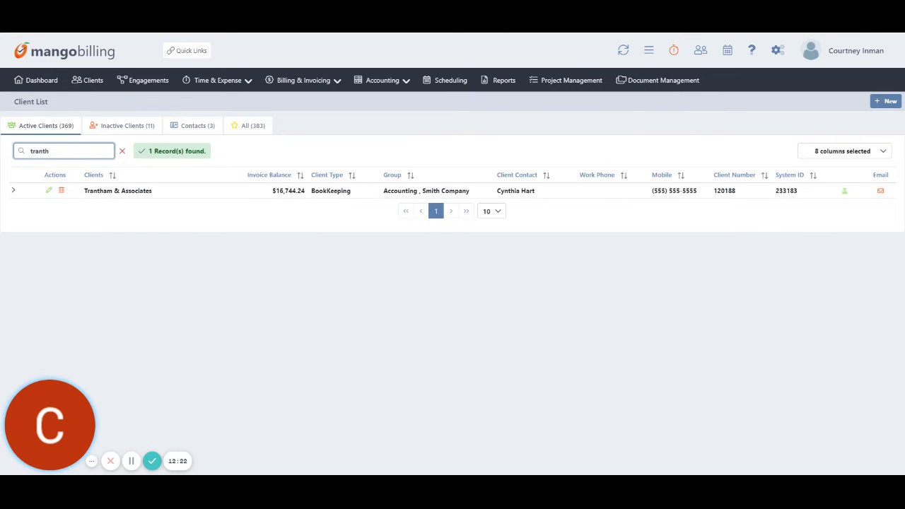
{"action": "left_click", "coordinate": [117, 191]}
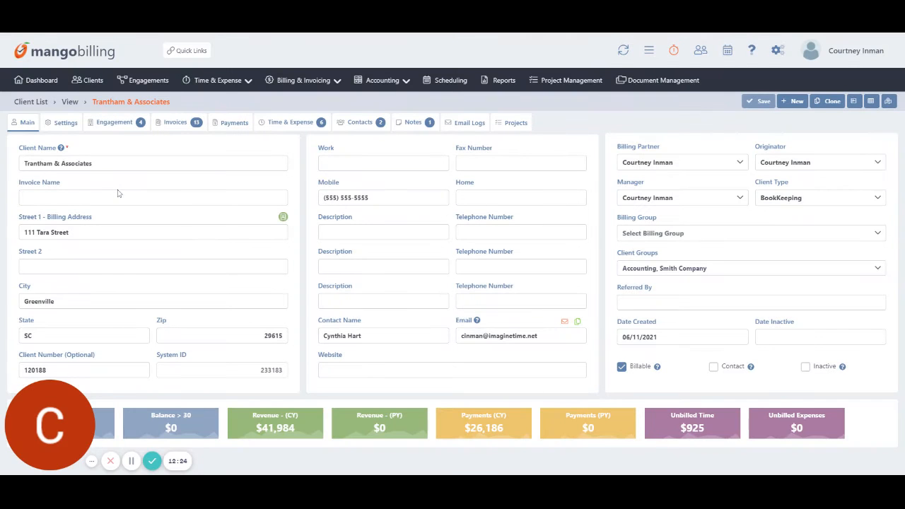
{"action": "left_click", "coordinate": [189, 124]}
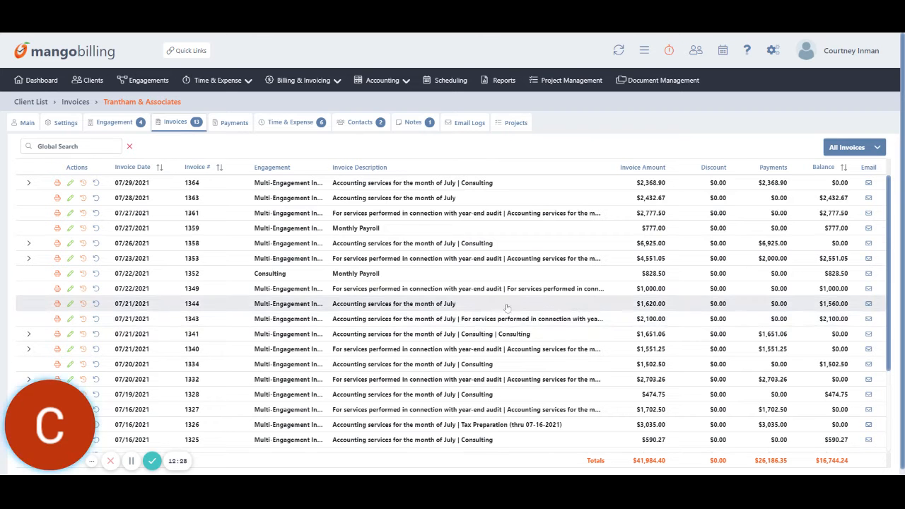
{"action": "scroll", "coordinate": [494, 311], "scroll_direction": "down", "scroll_amount": 3}
{"action": "scroll", "coordinate": [502, 310], "scroll_direction": "up", "scroll_amount": 3}
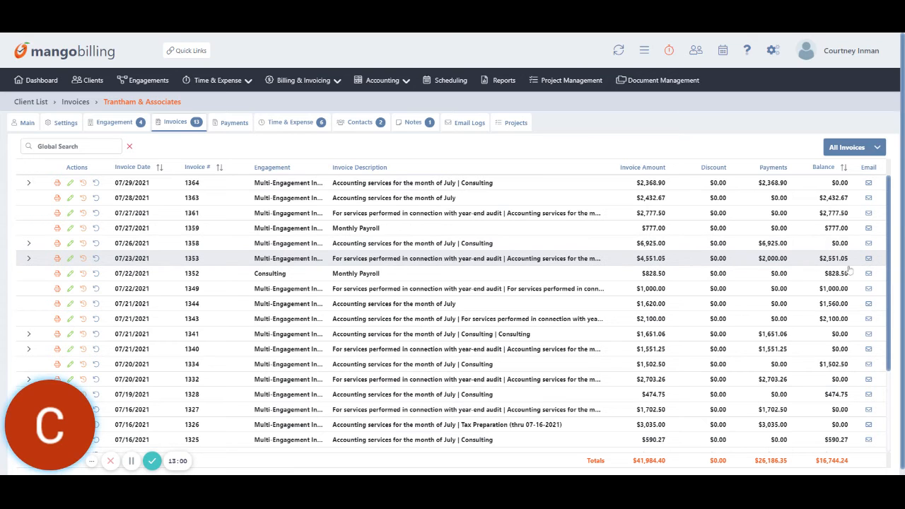
Look through Trantham & Associates' Payments, Time & Expense, Contacts and Notes tabs.
{"action": "left_click", "coordinate": [234, 123]}
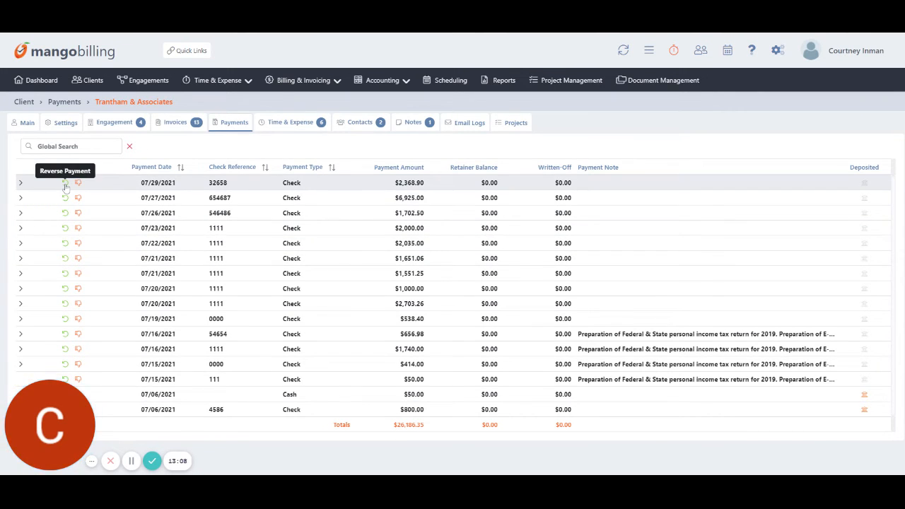
{"action": "left_click", "coordinate": [308, 127]}
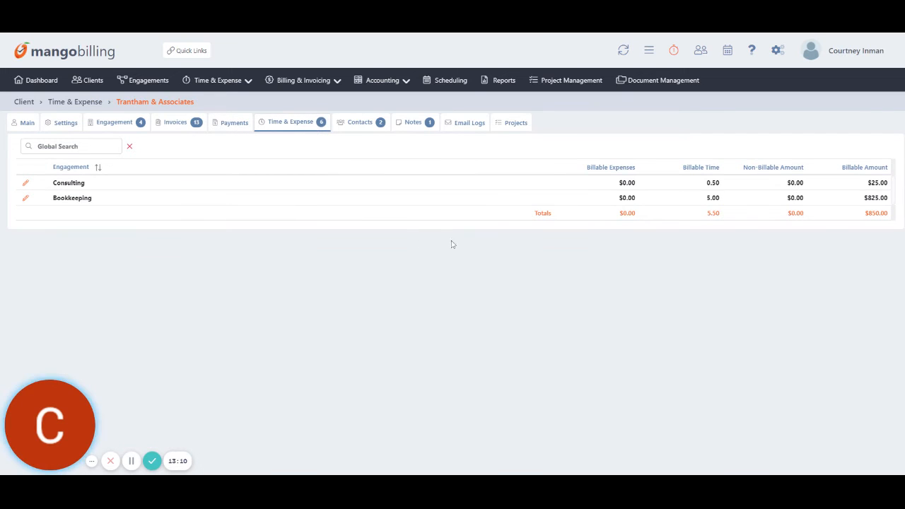
{"action": "left_click", "coordinate": [375, 122]}
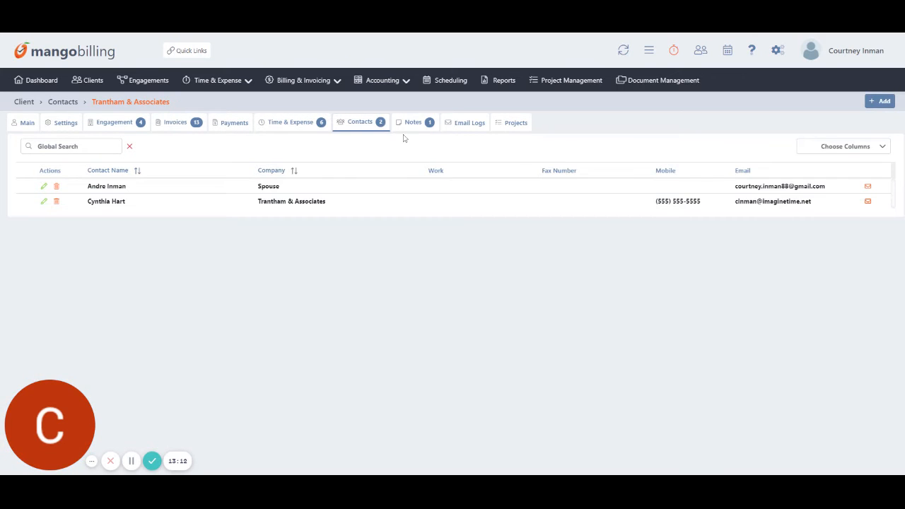
{"action": "left_click", "coordinate": [427, 126]}
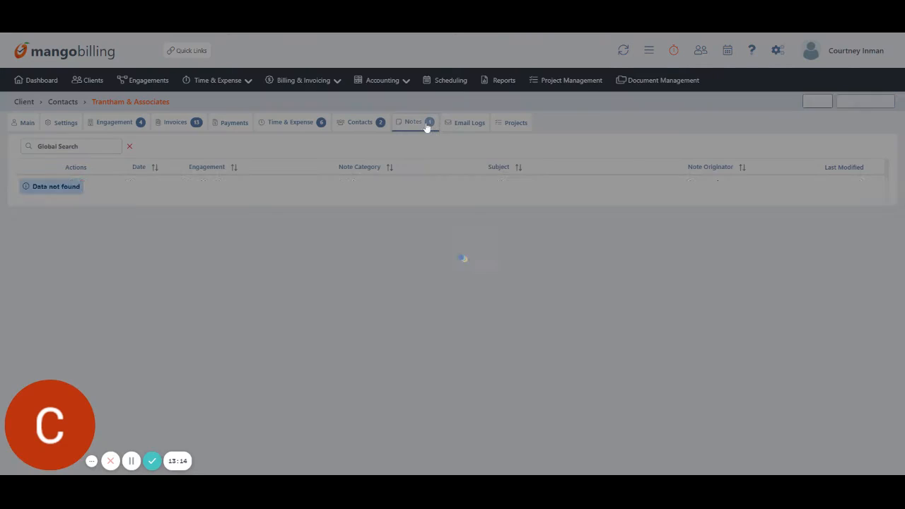
Review the email log, preview and close the invoice #1363 email, then show the client's projects.
{"action": "left_click", "coordinate": [469, 125]}
{"action": "scroll", "coordinate": [417, 297], "scroll_direction": "down", "scroll_amount": 5}
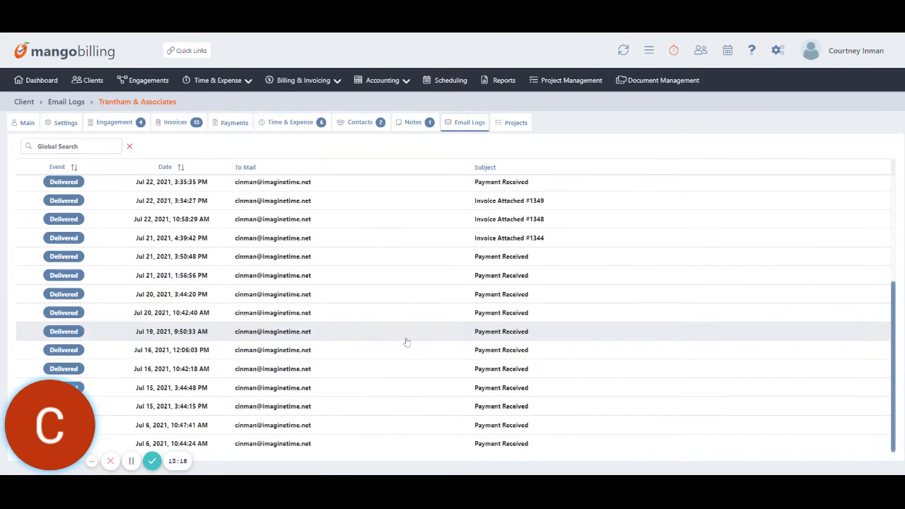
{"action": "scroll", "coordinate": [400, 347], "scroll_direction": "up", "scroll_amount": 5}
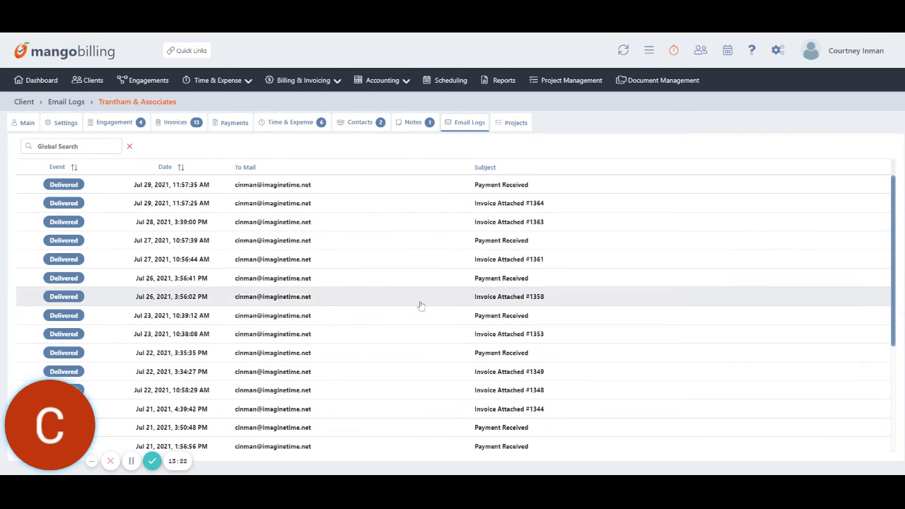
{"action": "left_click", "coordinate": [345, 219]}
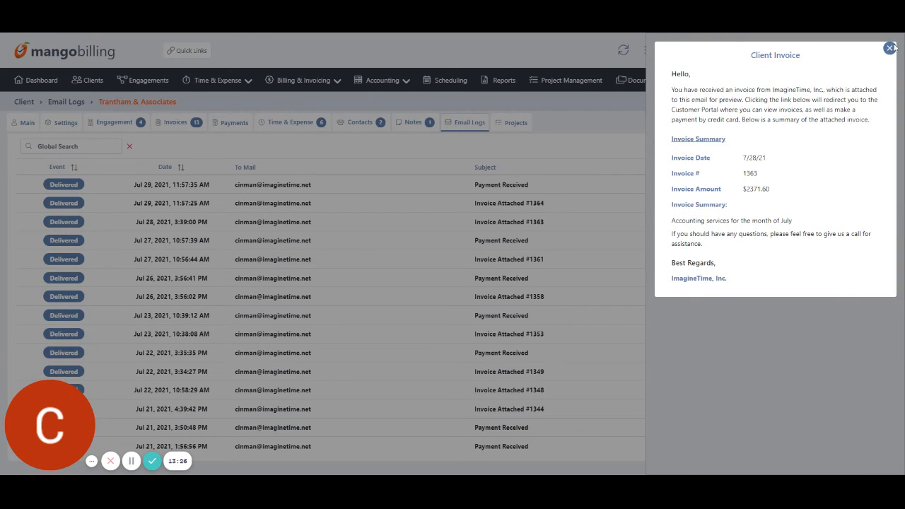
{"action": "left_click", "coordinate": [889, 49]}
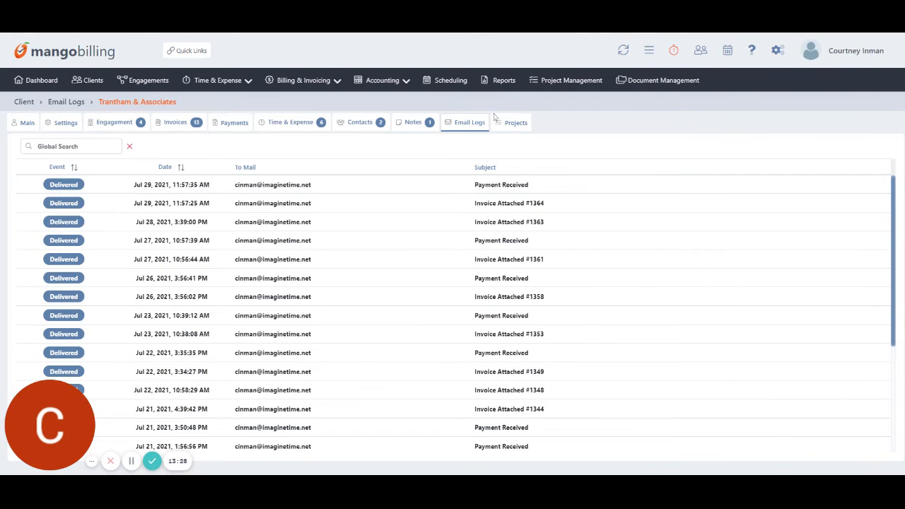
{"action": "left_click", "coordinate": [517, 123]}
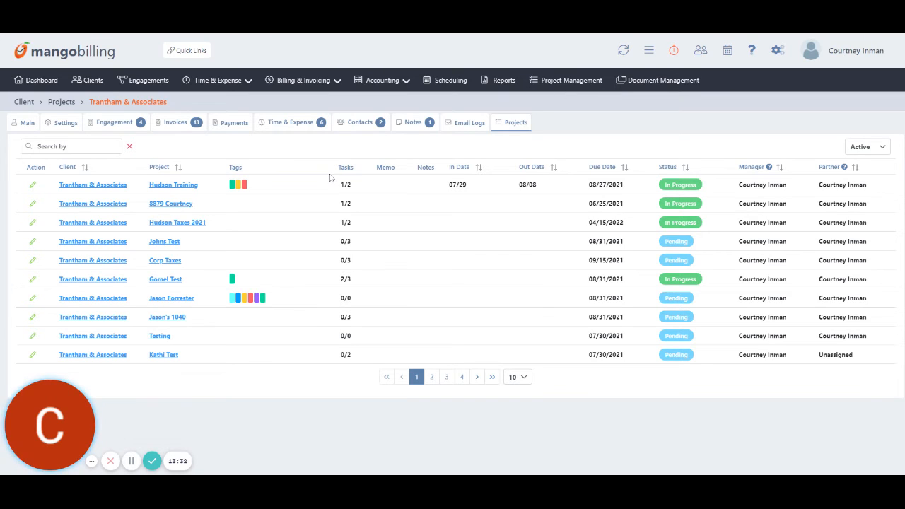
{"action": "left_click", "coordinate": [161, 185]}
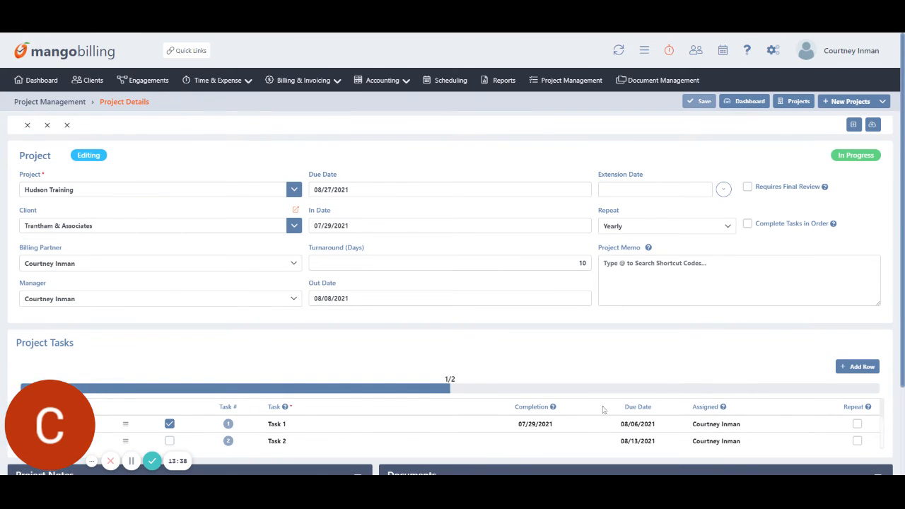
{"action": "scroll", "coordinate": [521, 273], "scroll_direction": "down", "scroll_amount": 3}
{"action": "scroll", "coordinate": [507, 284], "scroll_direction": "up", "scroll_amount": 3}
{"action": "scroll", "coordinate": [339, 282], "scroll_direction": "down", "scroll_amount": 2}
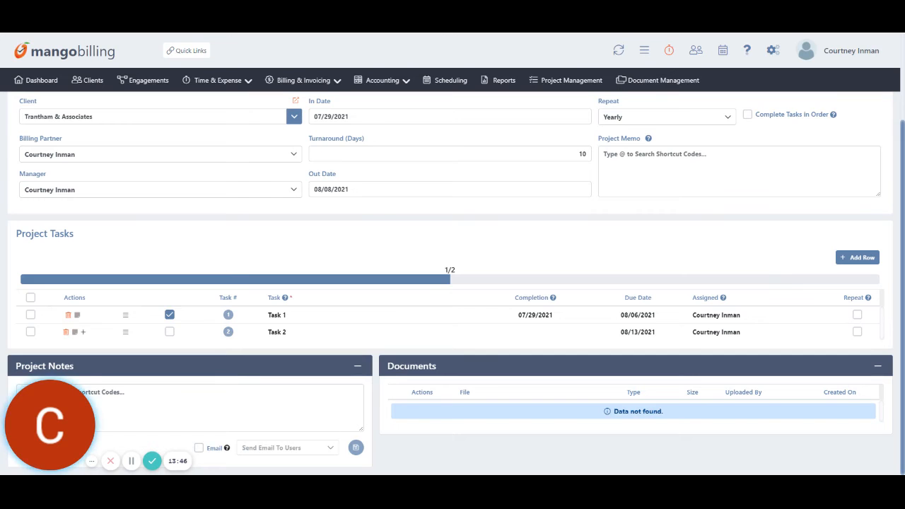
{"action": "scroll", "coordinate": [784, 403], "scroll_direction": "up", "scroll_amount": 2}
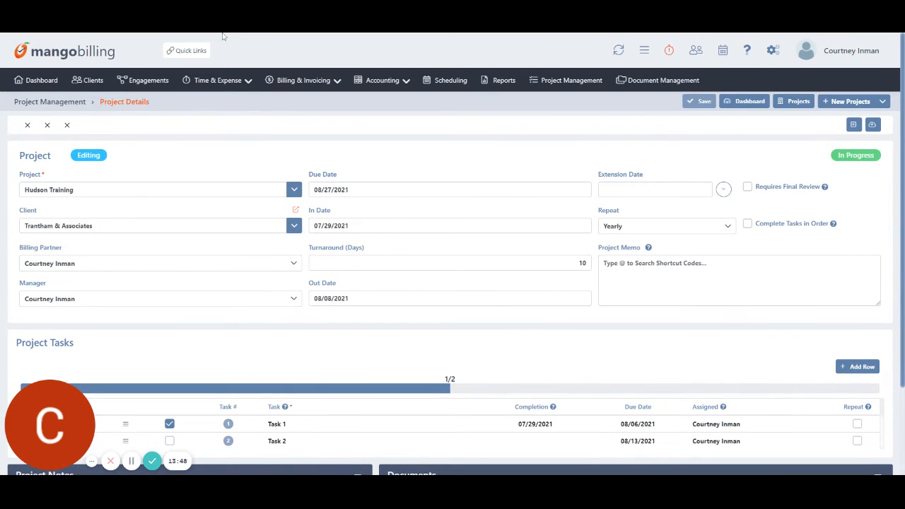
{"action": "key", "text": "alt+Left"}
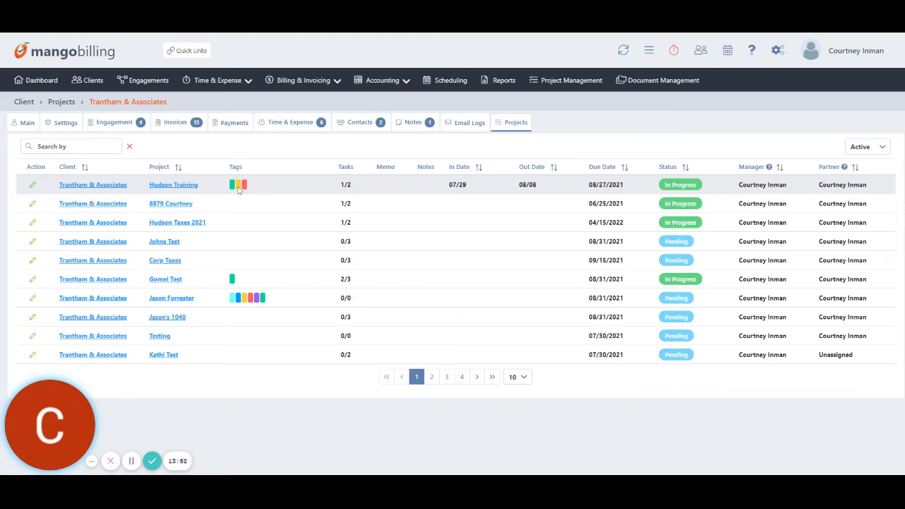
{"action": "double_click", "coordinate": [343, 185]}
{"action": "left_click", "coordinate": [359, 189]}
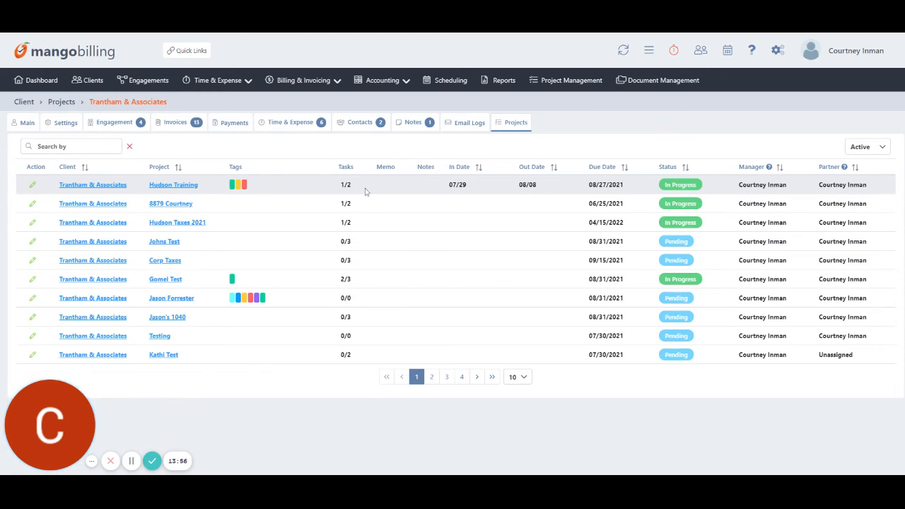
{"action": "left_click_drag", "start_coordinate": [446, 185], "coordinate": [485, 187]}
{"action": "left_click", "coordinate": [544, 190]}
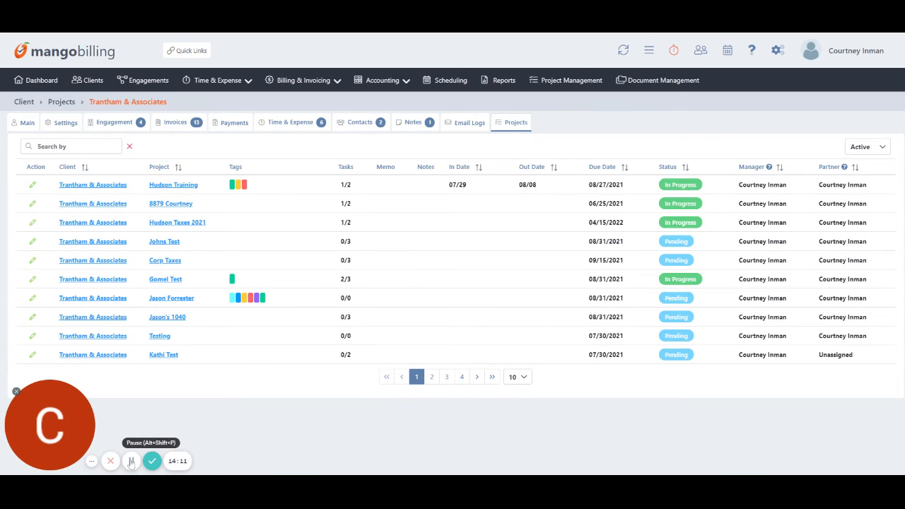
Open Time Sheet Entry for the same staff member and show the week of 07/26/2021.
{"action": "left_click", "coordinate": [239, 82]}
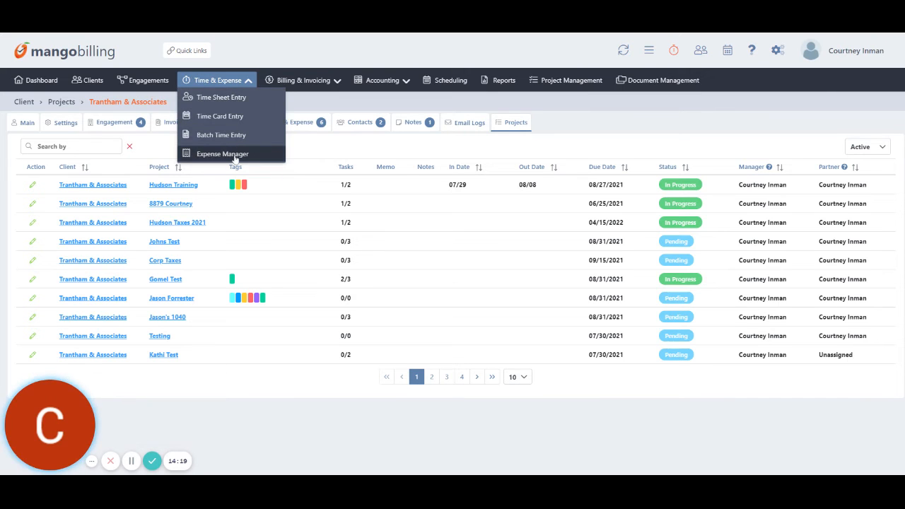
{"action": "left_click", "coordinate": [246, 99]}
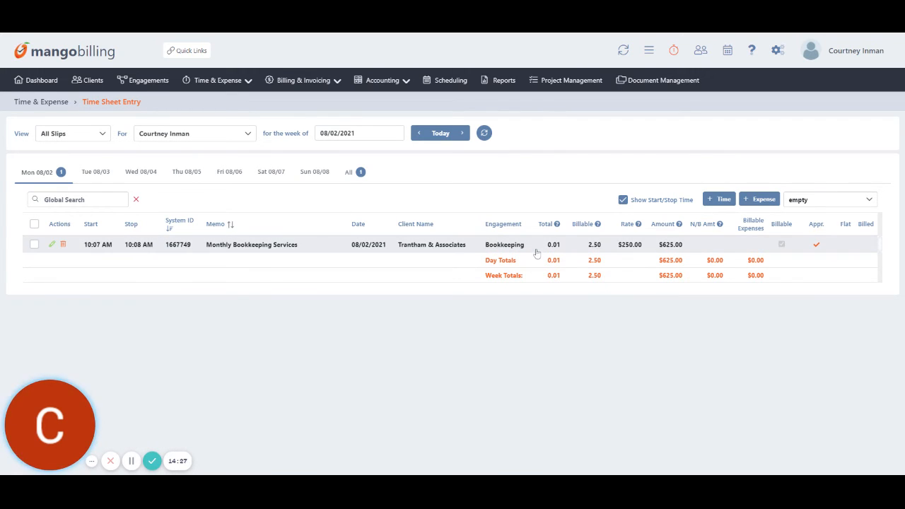
{"action": "left_click", "coordinate": [163, 136]}
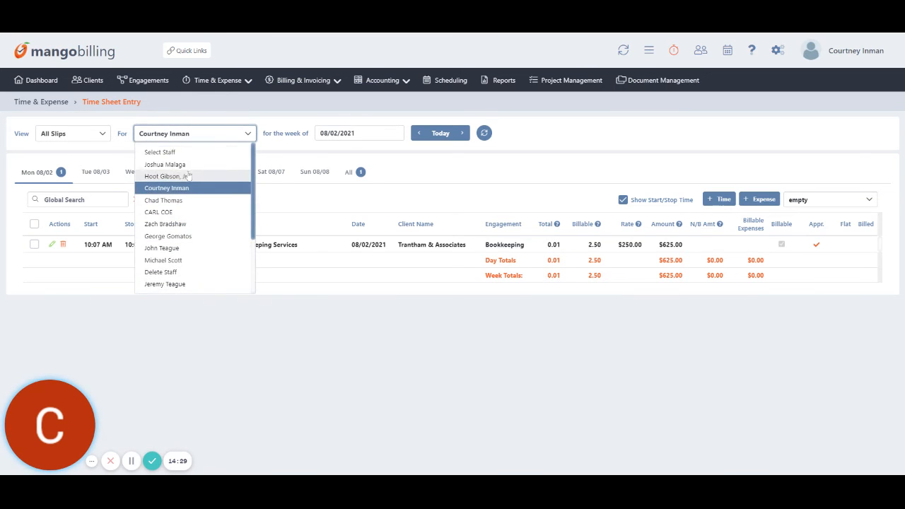
{"action": "scroll", "coordinate": [195, 212], "scroll_direction": "down", "scroll_amount": 2}
{"action": "scroll", "coordinate": [212, 237], "scroll_direction": "up", "scroll_amount": 2}
{"action": "left_click", "coordinate": [352, 122]}
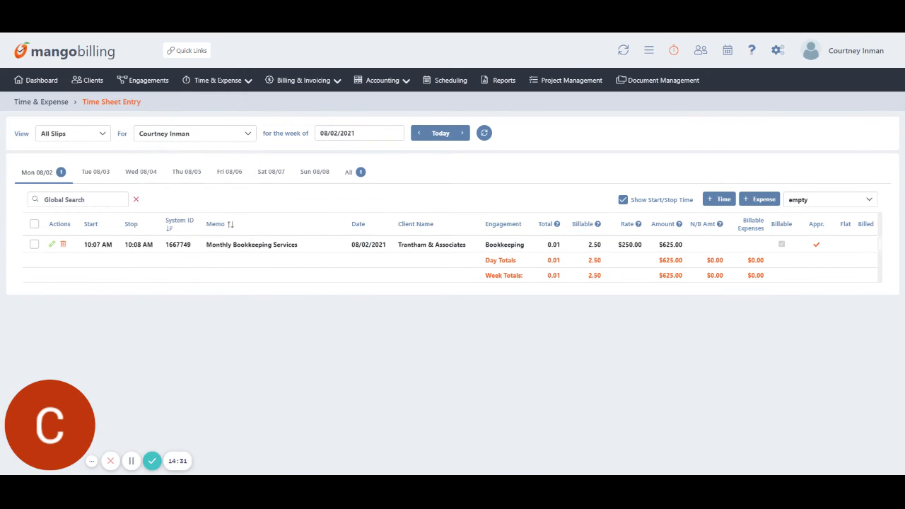
{"action": "left_click", "coordinate": [354, 133]}
{"action": "left_click", "coordinate": [325, 151]}
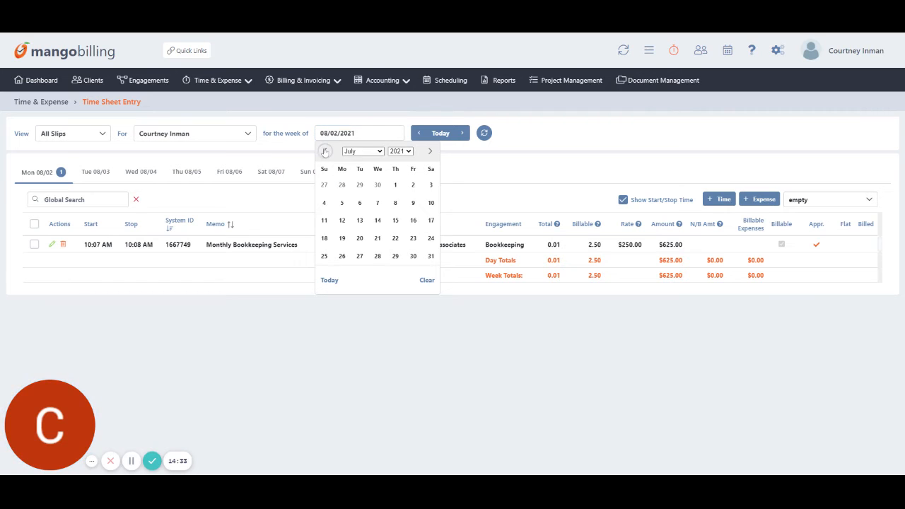
{"action": "left_click", "coordinate": [341, 256]}
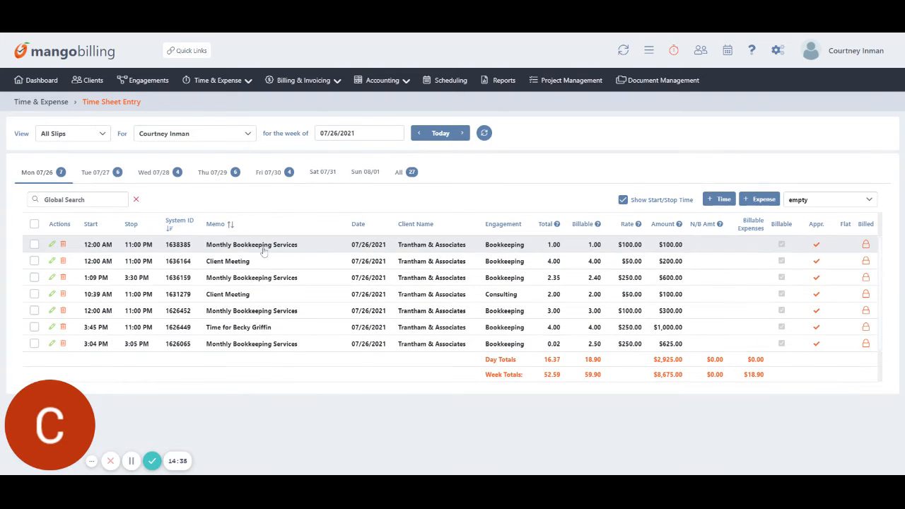
Browse the Tuesday 07/27 through Friday 07/30 time entries.
{"action": "left_click", "coordinate": [95, 173]}
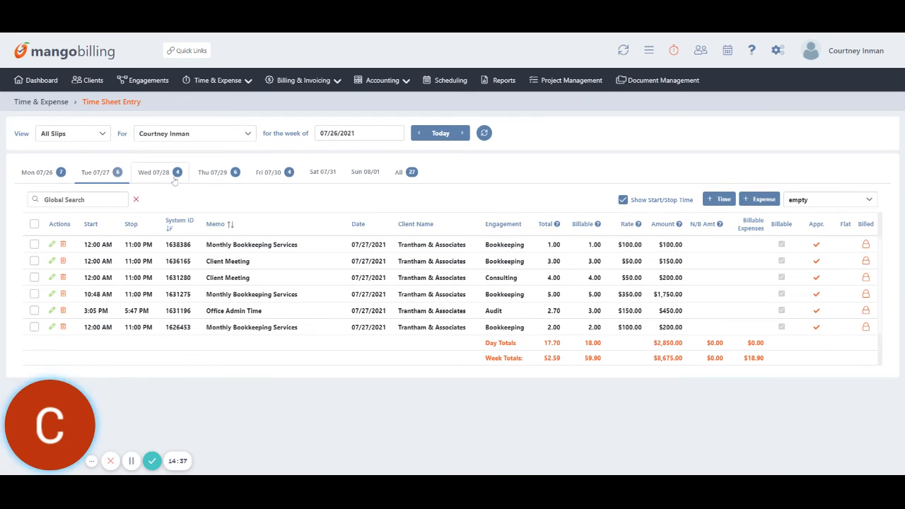
{"action": "left_click", "coordinate": [154, 173]}
{"action": "left_click", "coordinate": [205, 173]}
{"action": "left_click", "coordinate": [268, 172]}
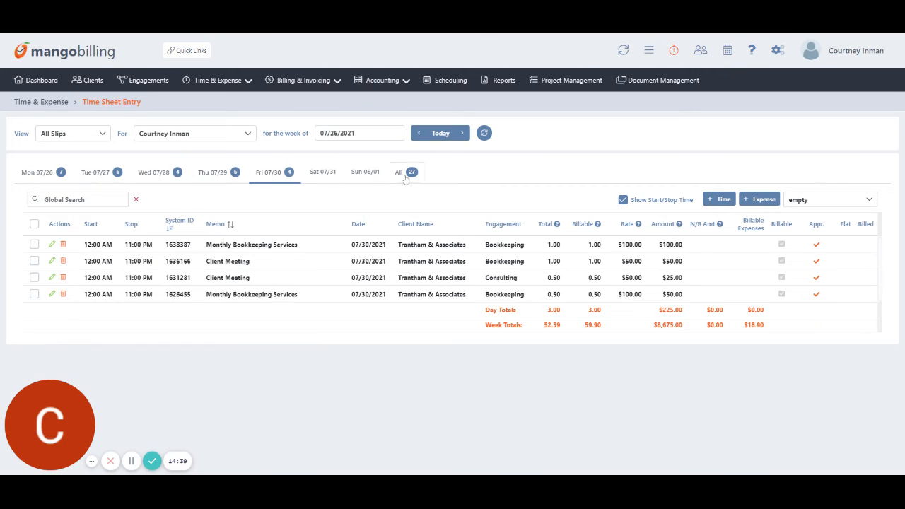
Switch to the week of 08/02/2021 and view Monday 08/02's entries.
{"action": "left_click", "coordinate": [353, 133]}
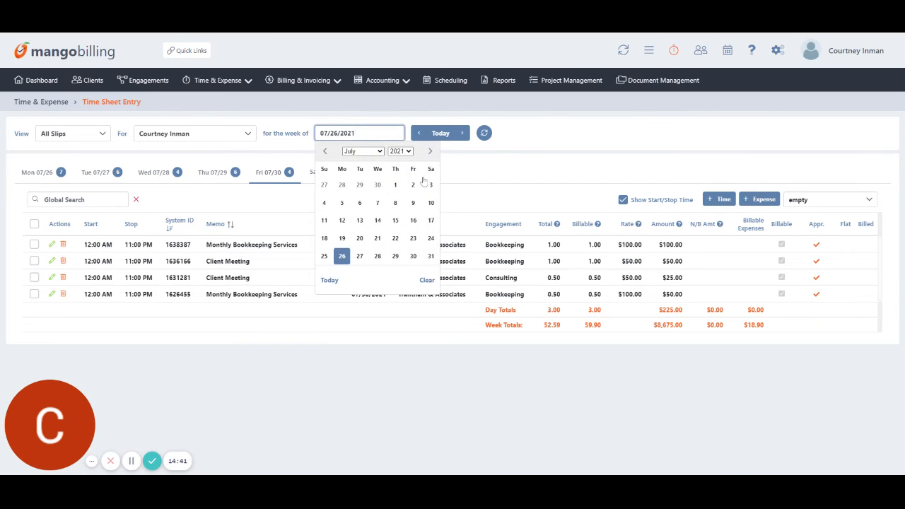
{"action": "left_click", "coordinate": [431, 151]}
{"action": "left_click", "coordinate": [341, 184]}
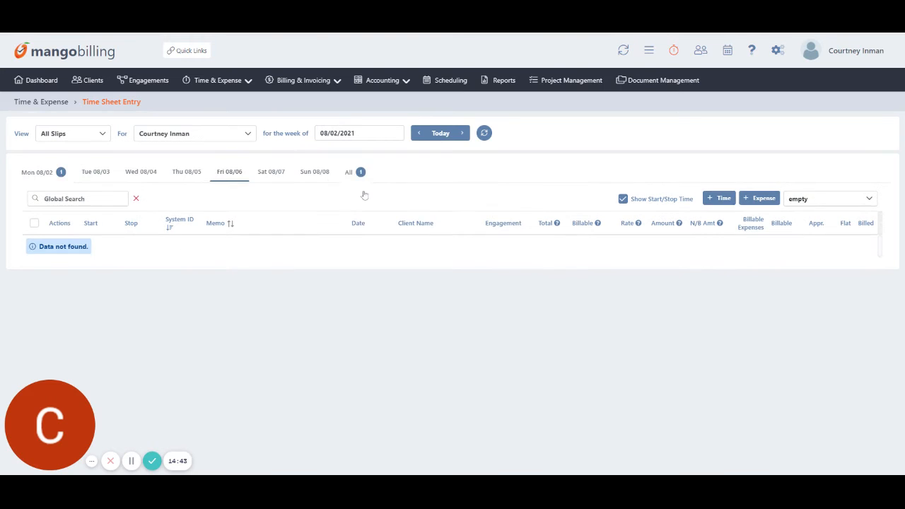
{"action": "left_click", "coordinate": [42, 173]}
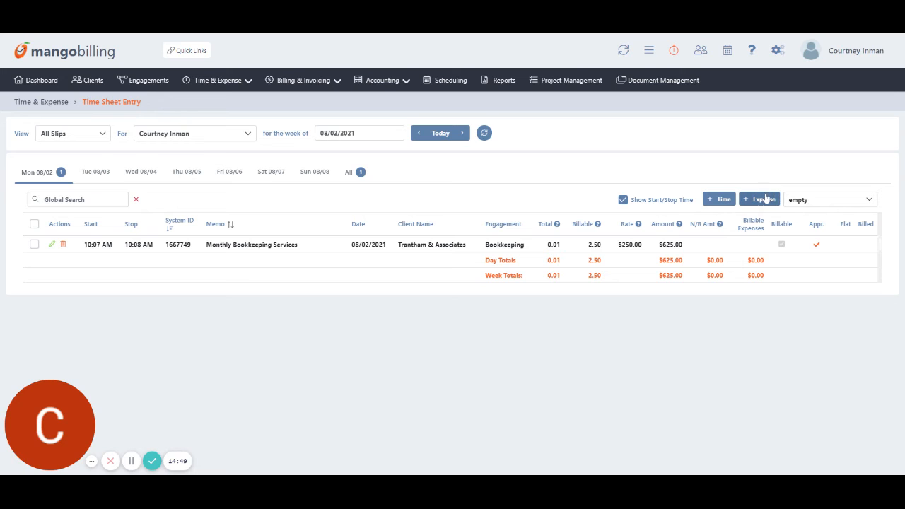
Start a time entry for Trantham & Associates: Consulting engagement, REVIEW activity, 1.25 hours.
{"action": "left_click", "coordinate": [719, 199]}
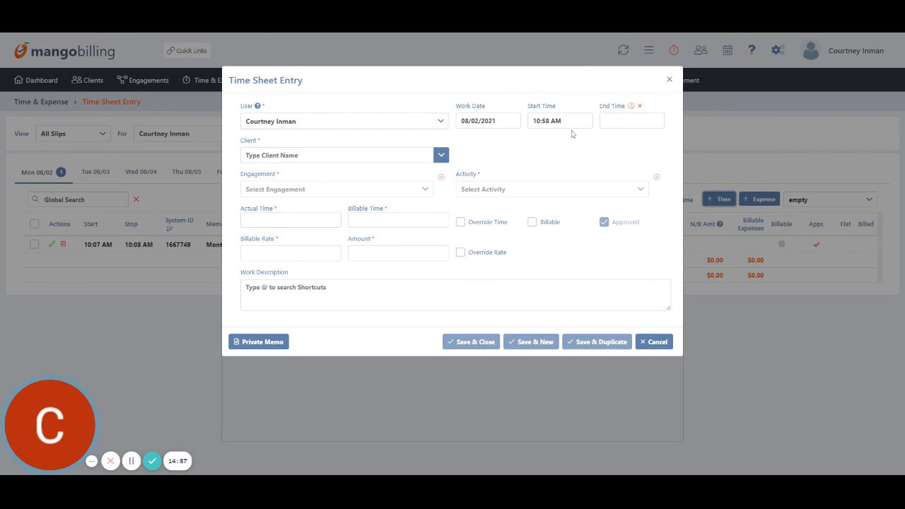
{"action": "left_click", "coordinate": [283, 155]}
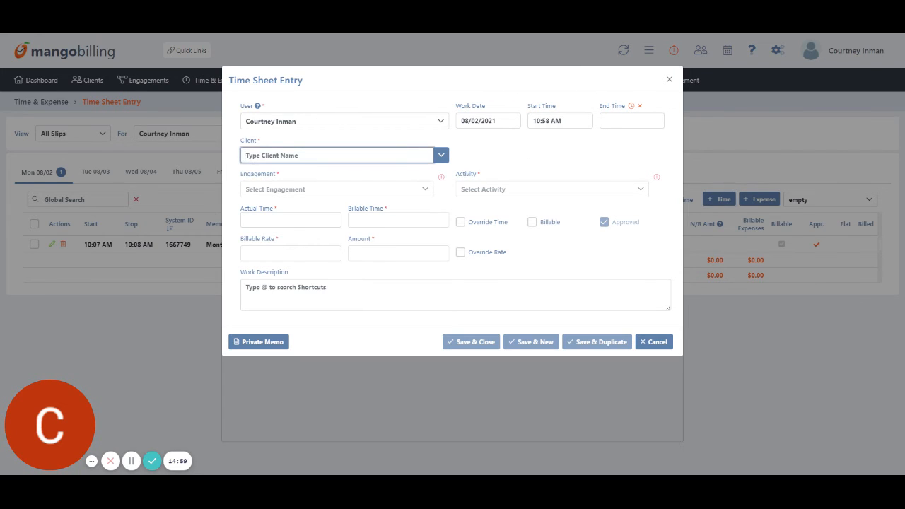
{"action": "type", "text": "tra"}
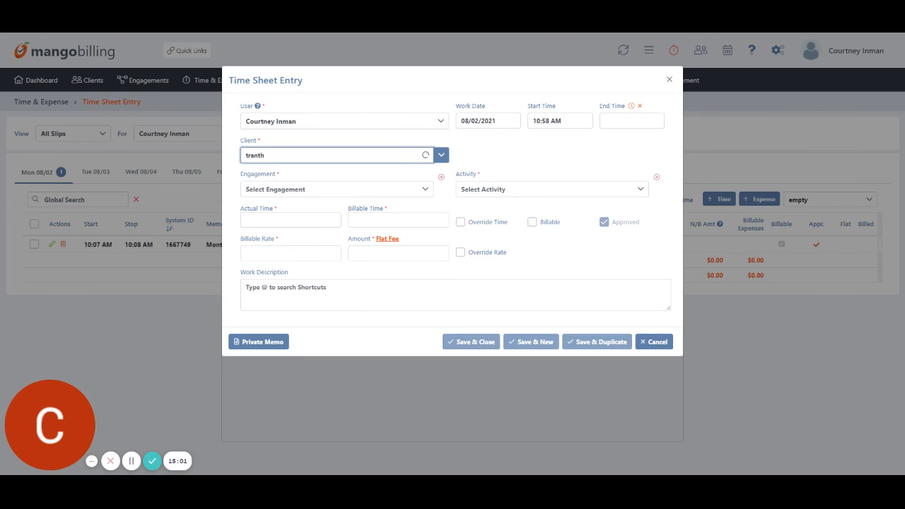
{"action": "type", "text": "nth"}
{"action": "left_click", "coordinate": [275, 173]}
{"action": "left_click", "coordinate": [273, 194]}
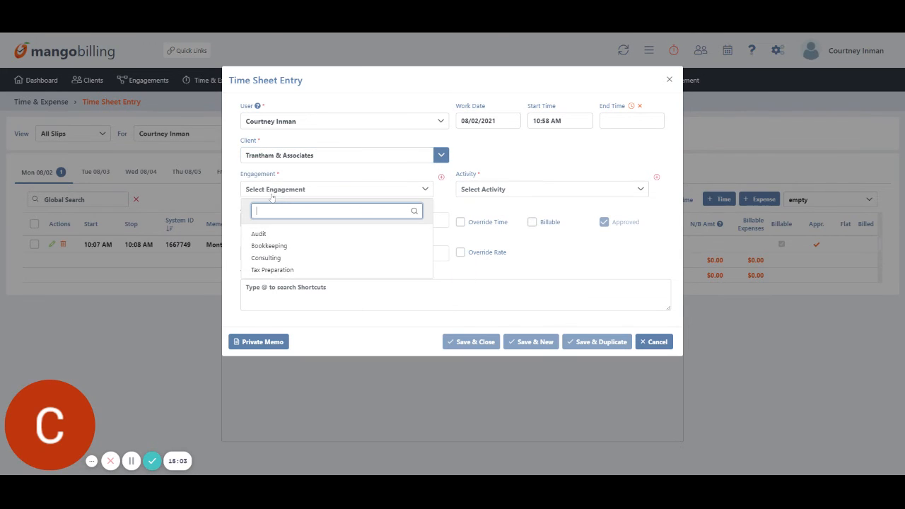
{"action": "left_click", "coordinate": [273, 258]}
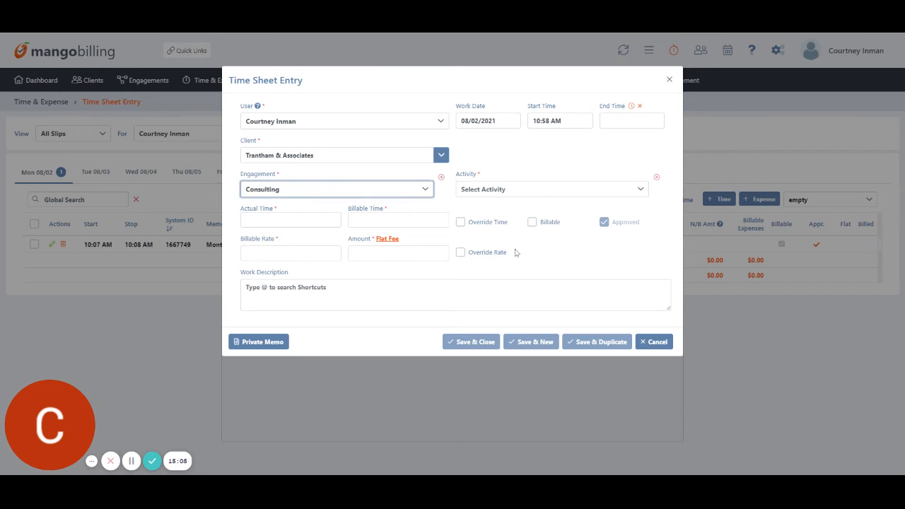
{"action": "left_click", "coordinate": [526, 189]}
{"action": "scroll", "coordinate": [529, 272], "scroll_direction": "down", "scroll_amount": 3}
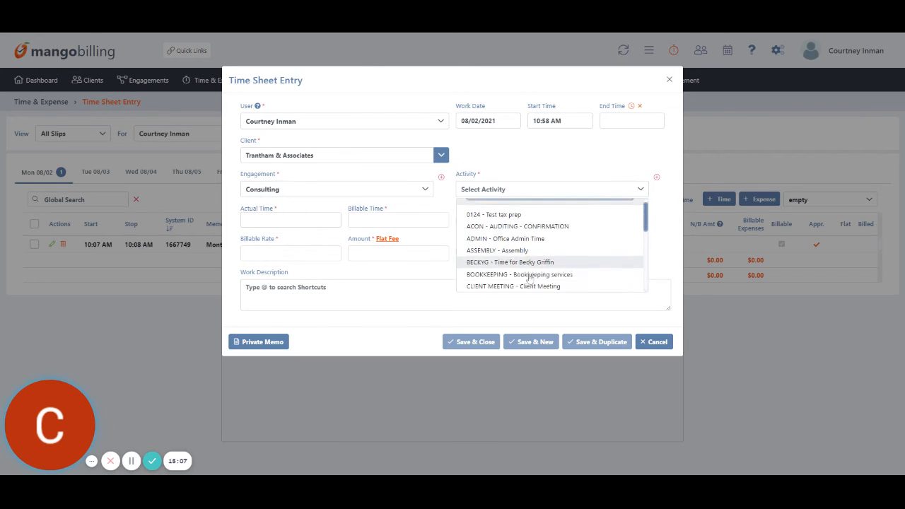
{"action": "left_click", "coordinate": [529, 273]}
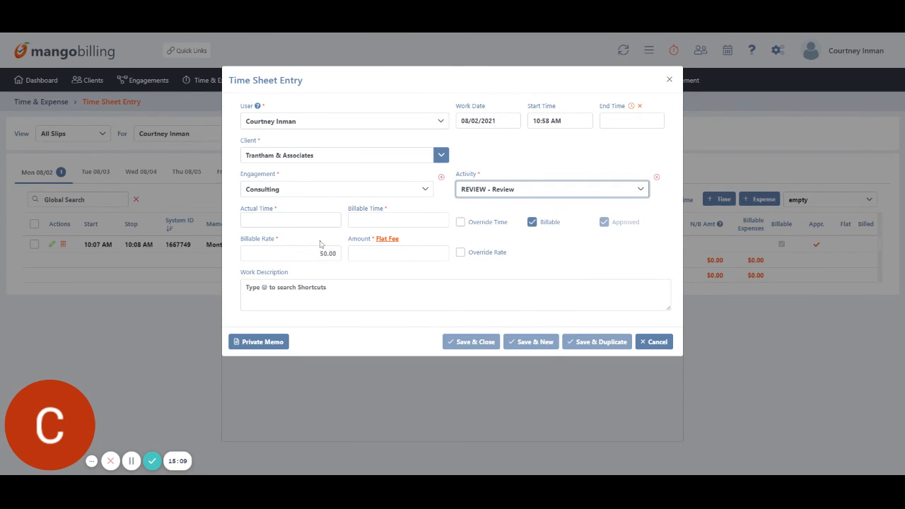
{"action": "key", "text": "Tab"}
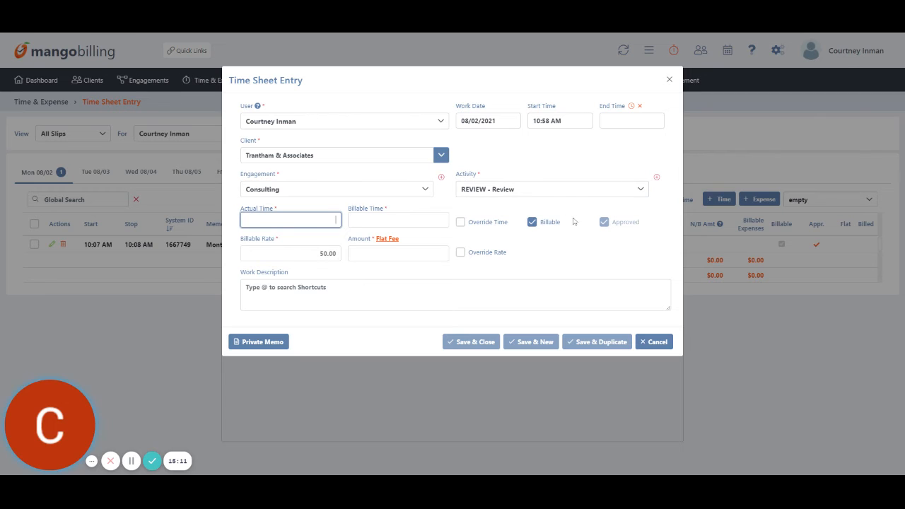
{"action": "type", "text": "1.25"}
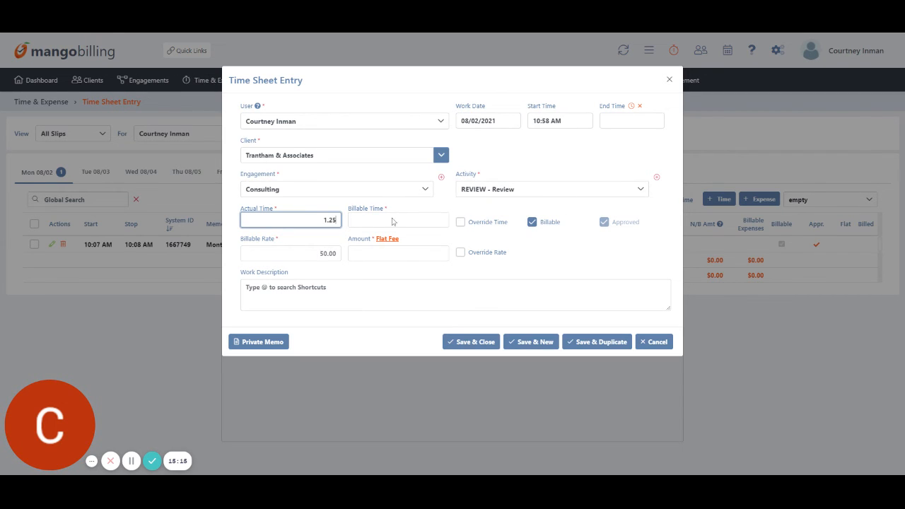
{"action": "left_click", "coordinate": [392, 226]}
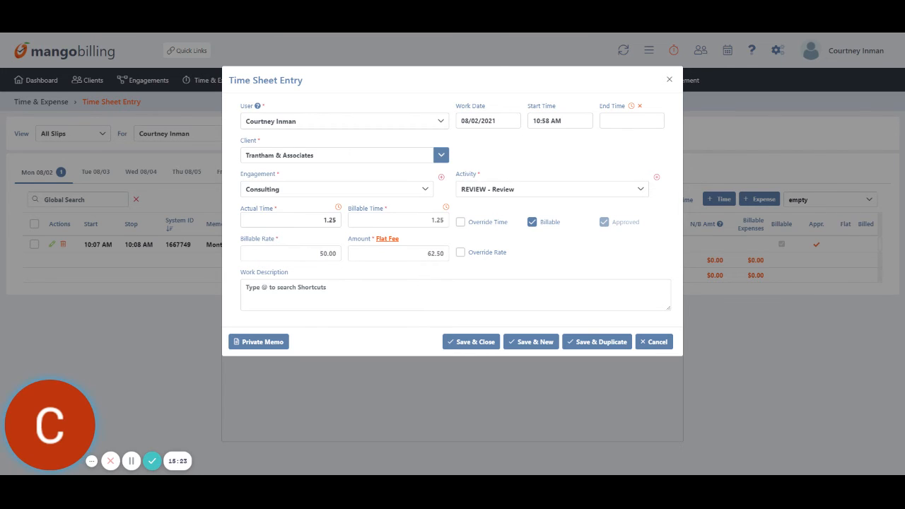
Insert the /1041 work description, change its year from 2019 to 2020, and save the entry.
{"action": "left_click", "coordinate": [455, 295]}
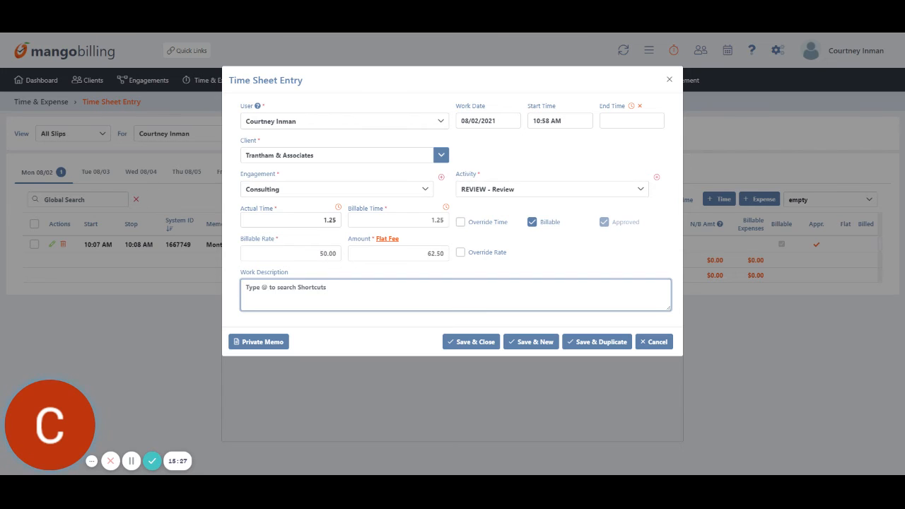
{"action": "type", "text": "@"}
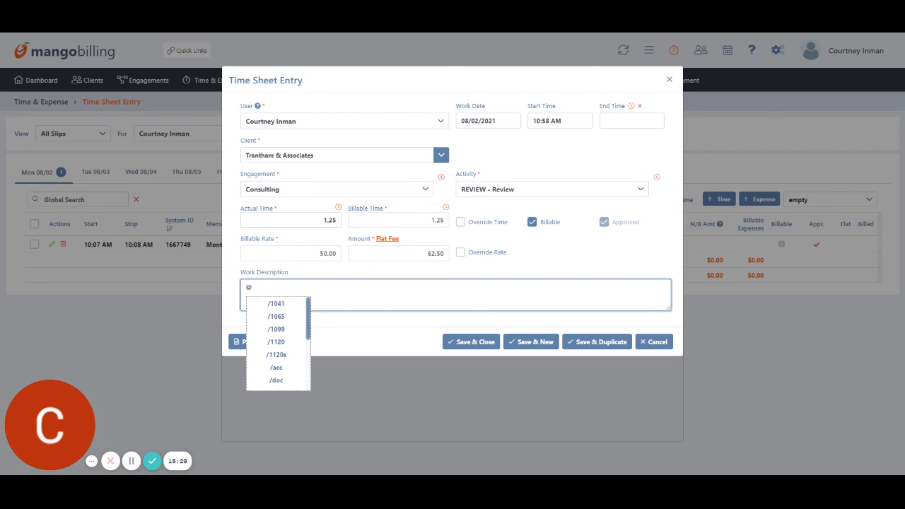
{"action": "left_click", "coordinate": [276, 304]}
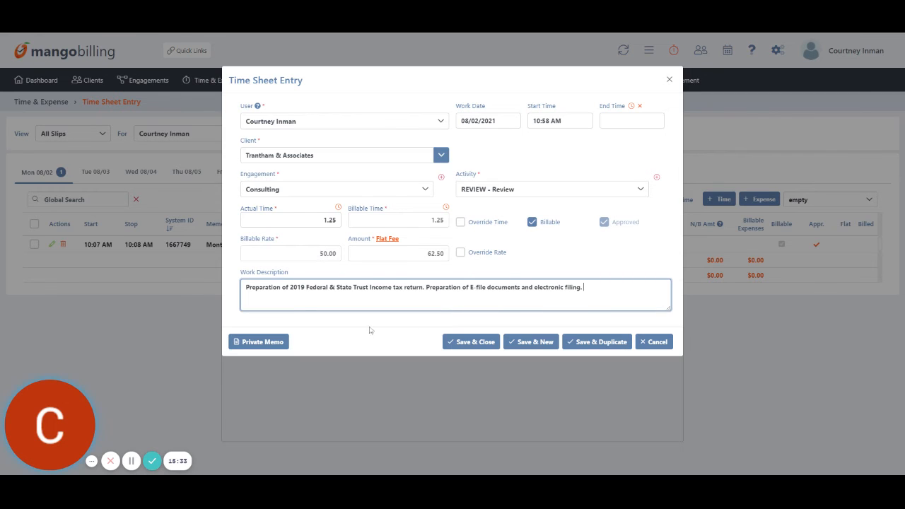
{"action": "double_click", "coordinate": [298, 288]}
{"action": "type", "text": "2020"}
{"action": "left_click", "coordinate": [470, 344]}
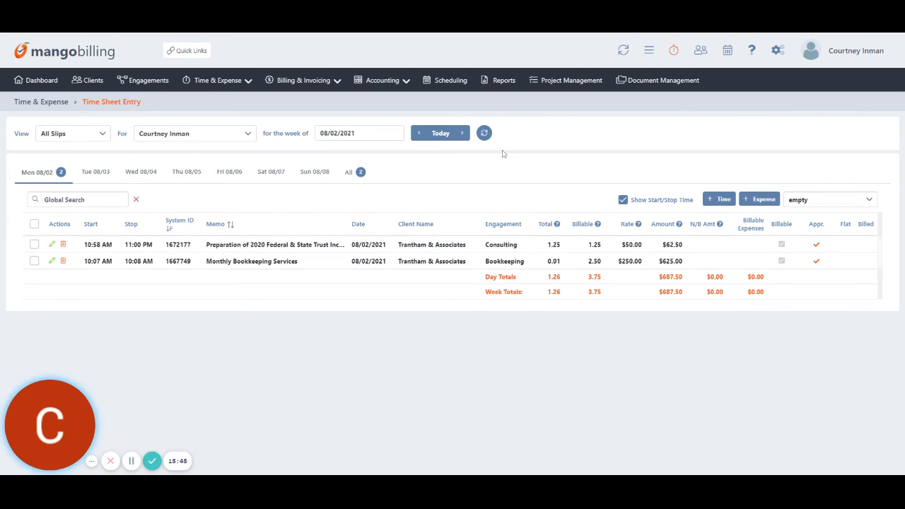
Open Time Card Entry for the current week and add a Trantham & Associates row.
{"action": "left_click", "coordinate": [237, 83]}
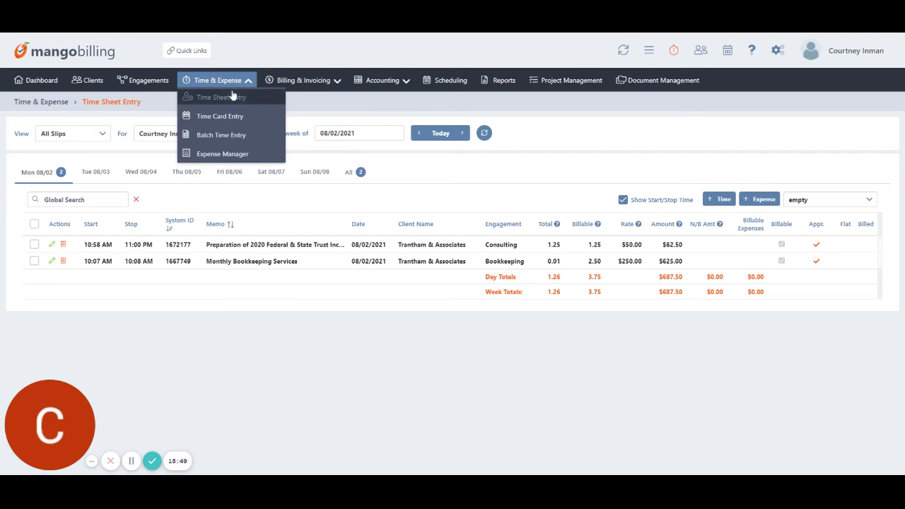
{"action": "left_click", "coordinate": [226, 116]}
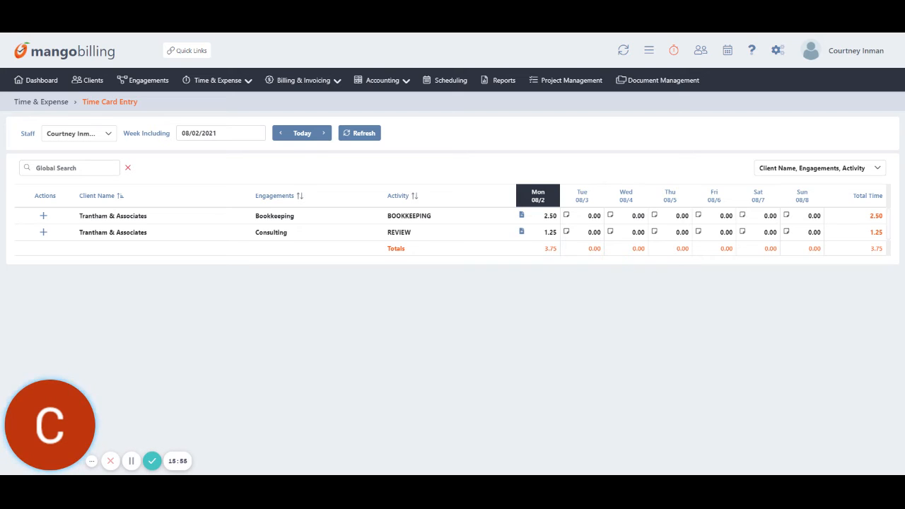
{"action": "left_click", "coordinate": [105, 133]}
{"action": "left_click", "coordinate": [205, 133]}
{"action": "left_click", "coordinate": [243, 121]}
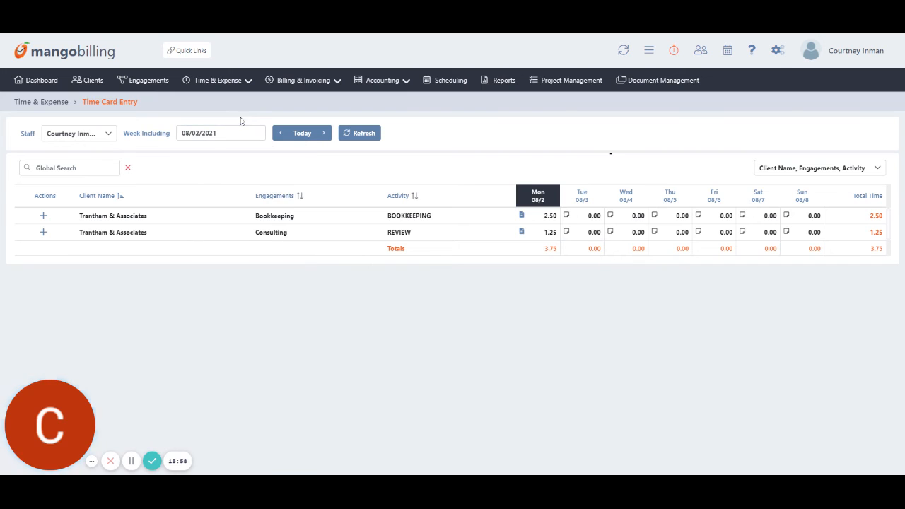
{"action": "left_click", "coordinate": [43, 218]}
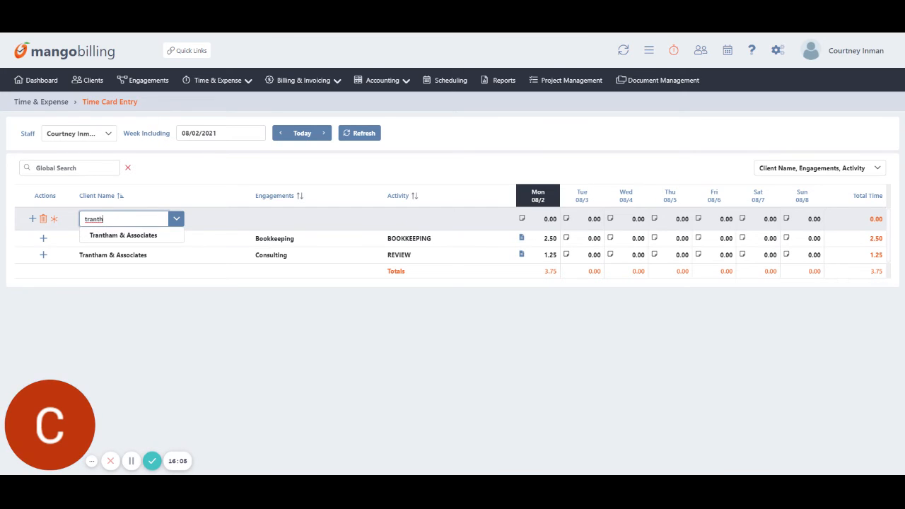
{"action": "left_click", "coordinate": [113, 234]}
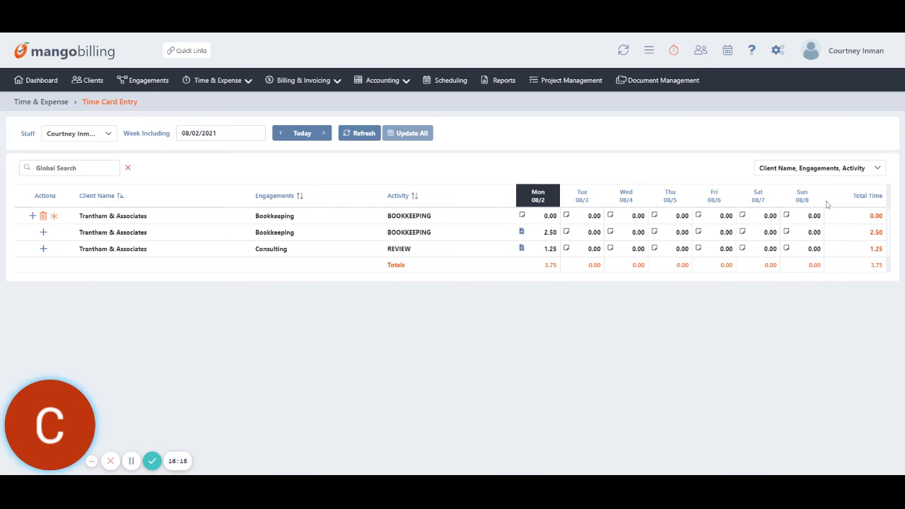
Enter 1, 2 and 4 hours for Monday, Wednesday and Friday and save all changes.
{"action": "left_click", "coordinate": [546, 215]}
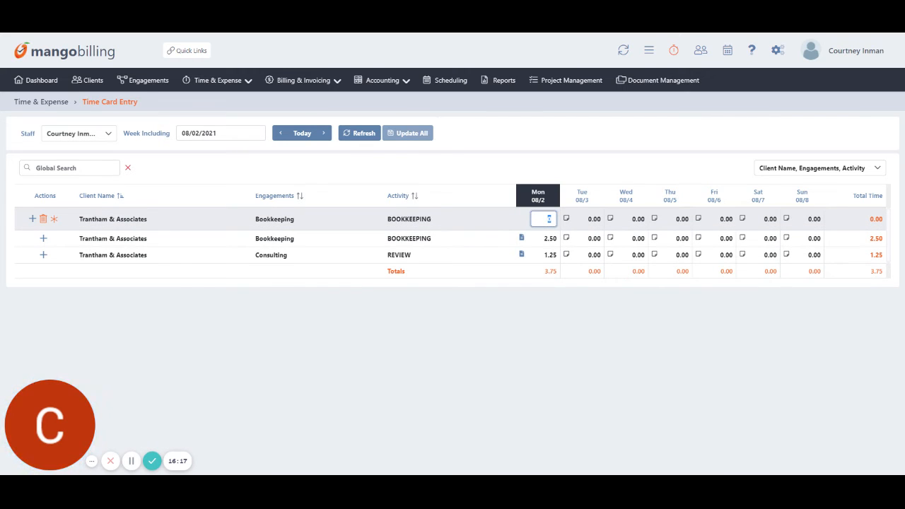
{"action": "type", "text": "1"}
{"action": "left_click", "coordinate": [632, 219]}
{"action": "type", "text": "2"}
{"action": "left_click", "coordinate": [670, 219]}
{"action": "key", "text": "Tab"}
{"action": "type", "text": "4"}
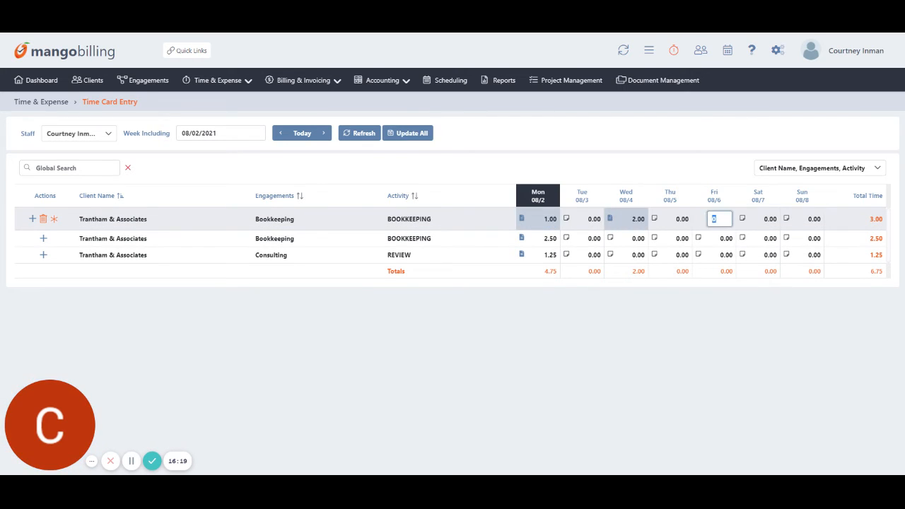
{"action": "key", "text": "Tab"}
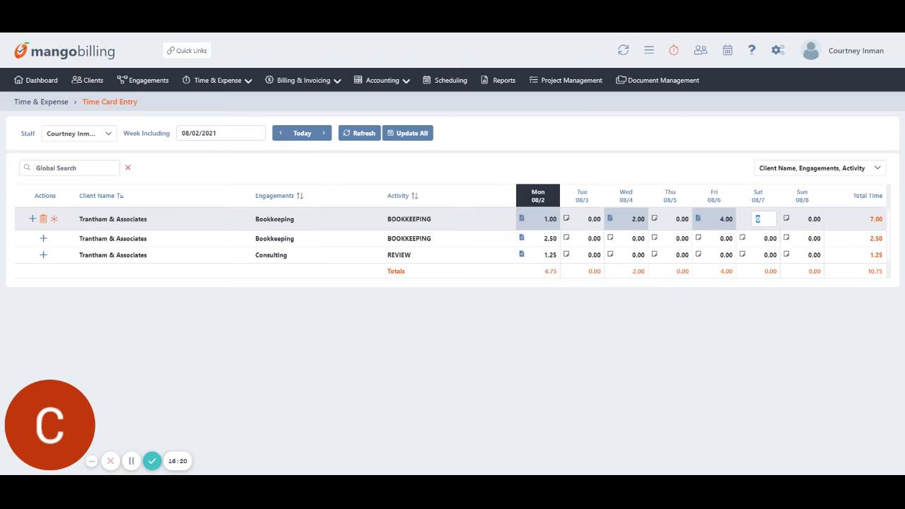
{"action": "left_click", "coordinate": [448, 144]}
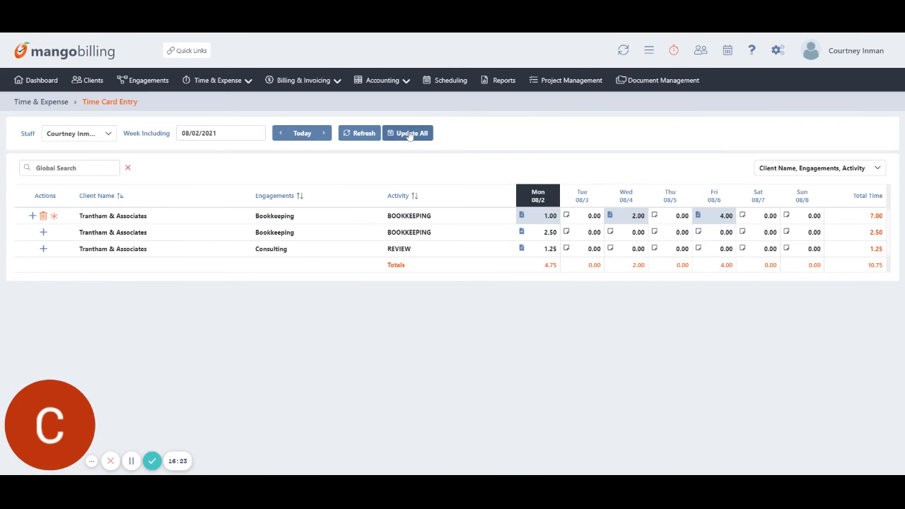
{"action": "left_click", "coordinate": [409, 133]}
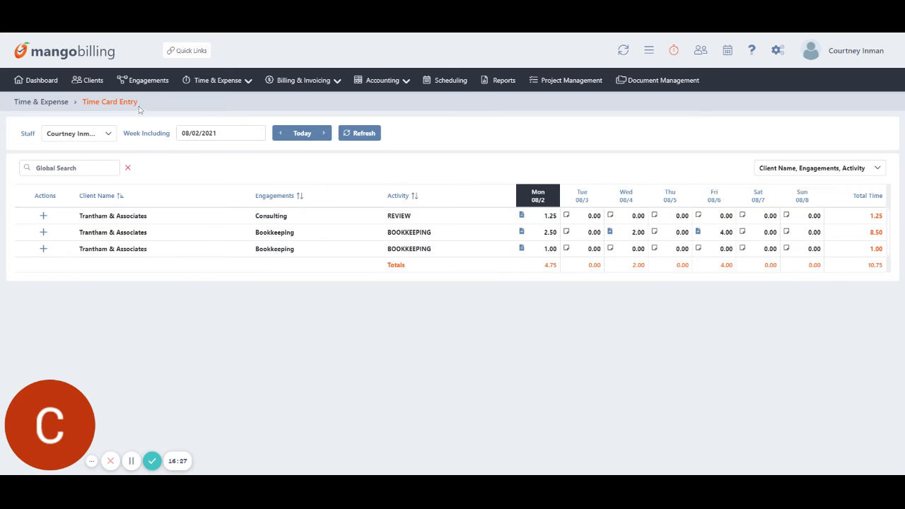
{"action": "left_click", "coordinate": [204, 83]}
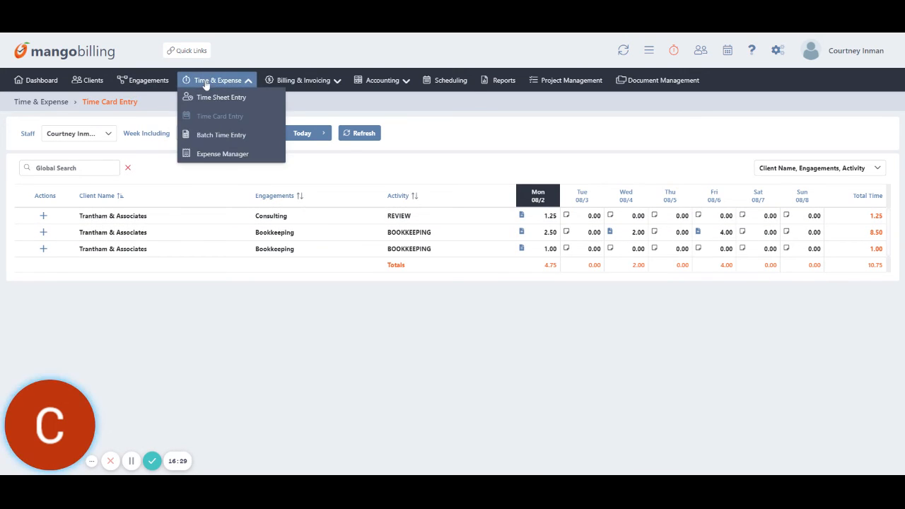
Open the Expense Manager and scroll through the recorded client expenses.
{"action": "left_click", "coordinate": [227, 159]}
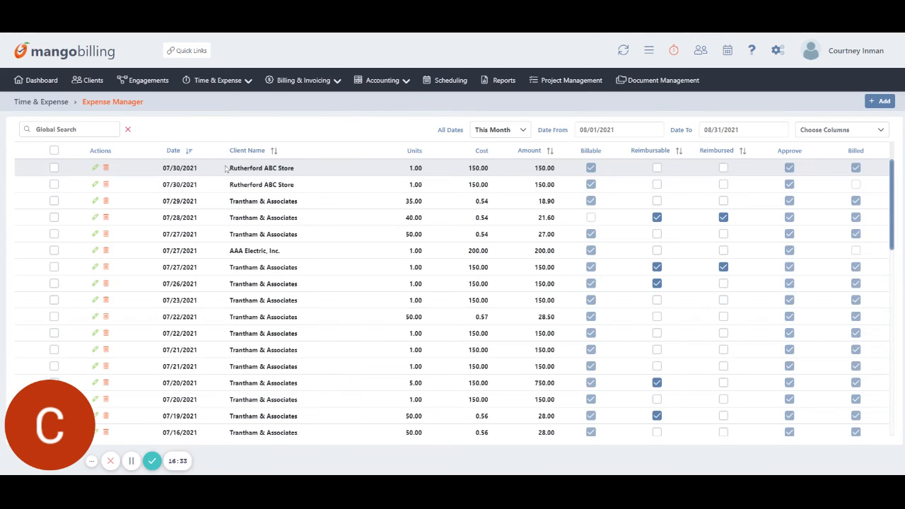
{"action": "scroll", "coordinate": [269, 332], "scroll_direction": "down", "scroll_amount": 8}
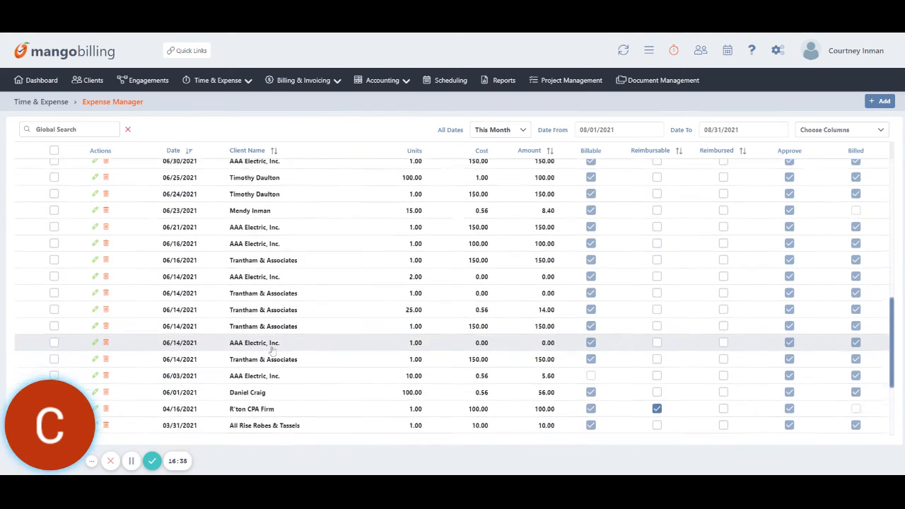
{"action": "scroll", "coordinate": [273, 347], "scroll_direction": "up", "scroll_amount": 8}
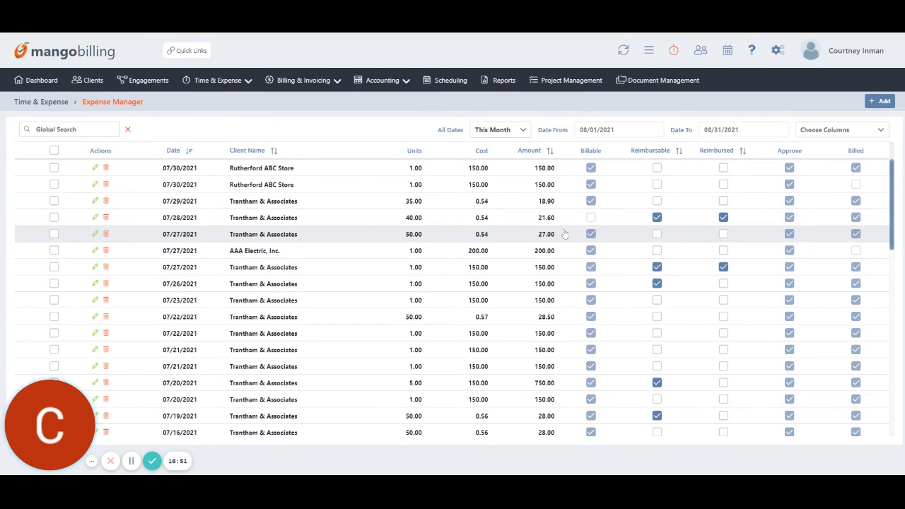
Start a new expense for Trantham & Associates under the Bookkeeping engagement.
{"action": "left_click", "coordinate": [878, 103]}
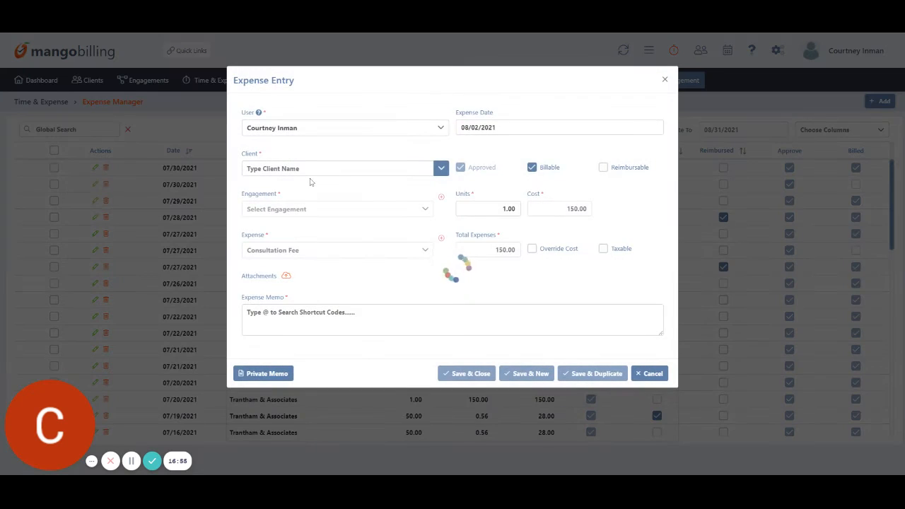
{"action": "left_click", "coordinate": [310, 169]}
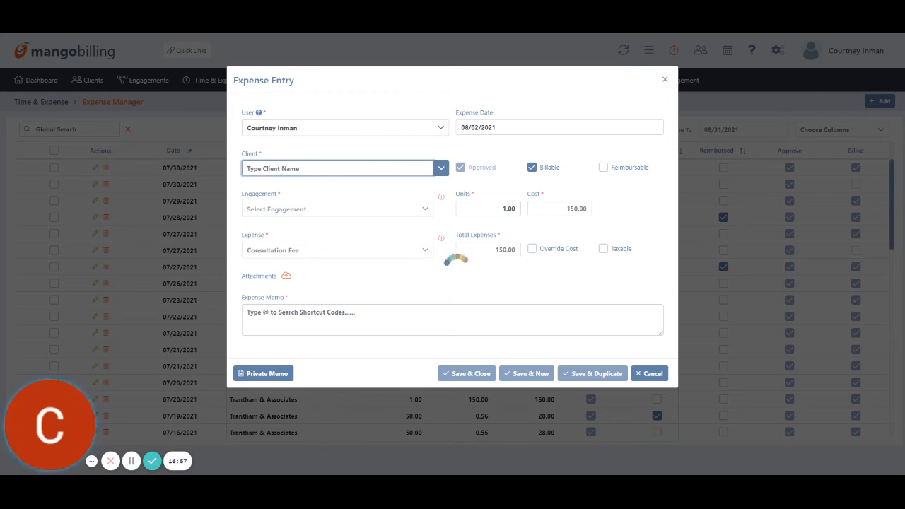
{"action": "type", "text": "tranth"}
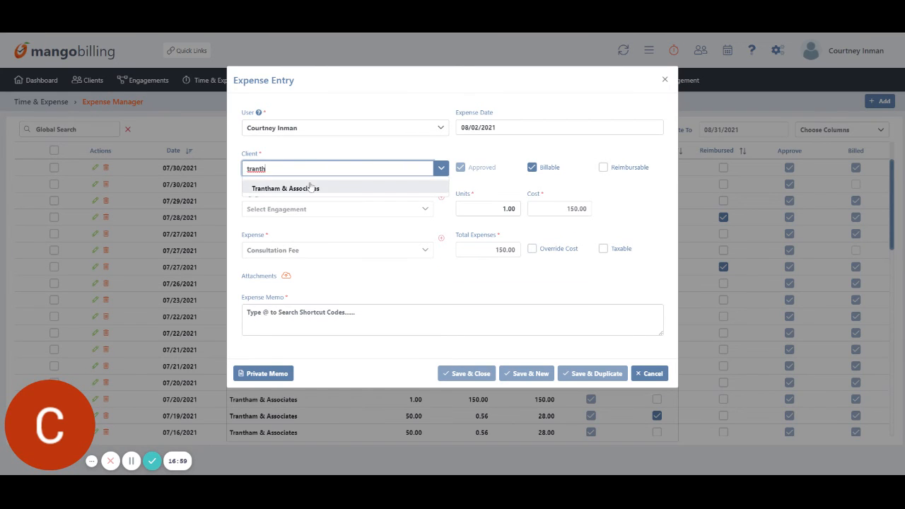
{"action": "left_click", "coordinate": [336, 186]}
{"action": "left_click", "coordinate": [292, 214]}
{"action": "left_click", "coordinate": [272, 266]}
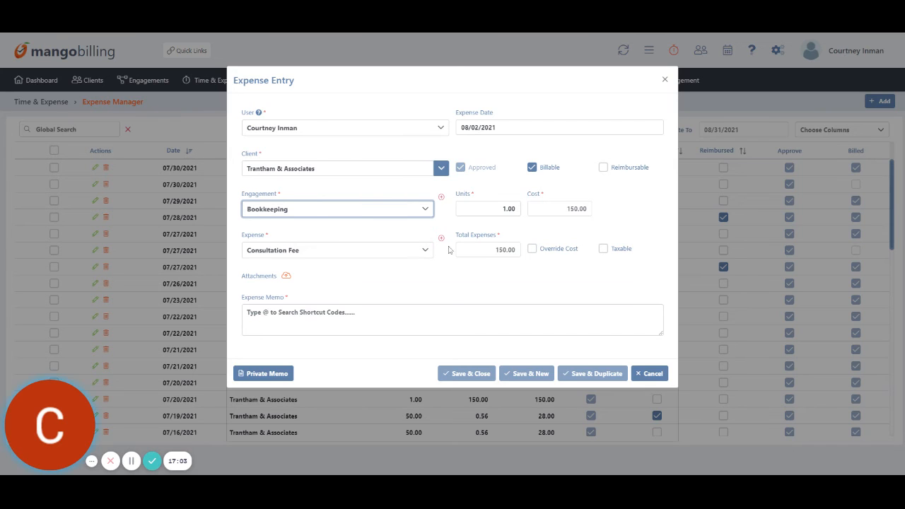
Try Mileage rate with 60 units, then revert the expense type to Consultation Fee.
{"action": "left_click", "coordinate": [371, 257]}
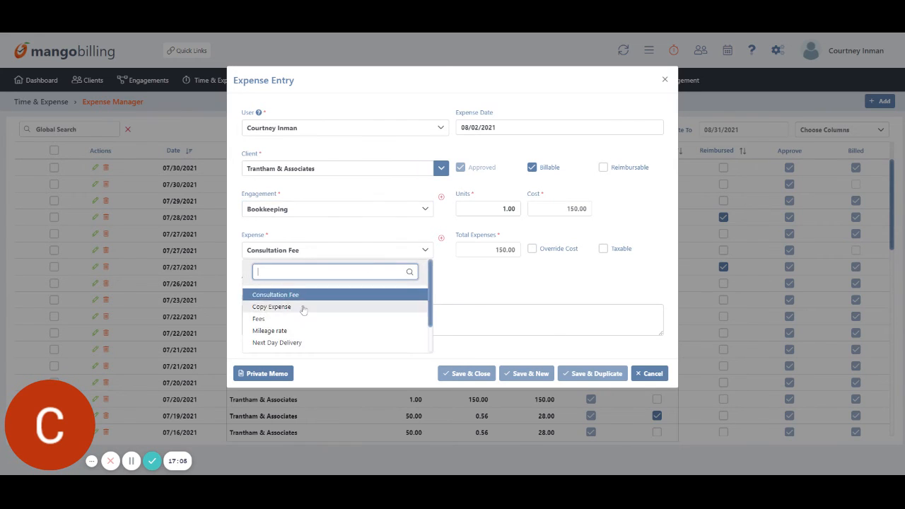
{"action": "left_click", "coordinate": [286, 332]}
{"action": "key", "text": "Tab"}
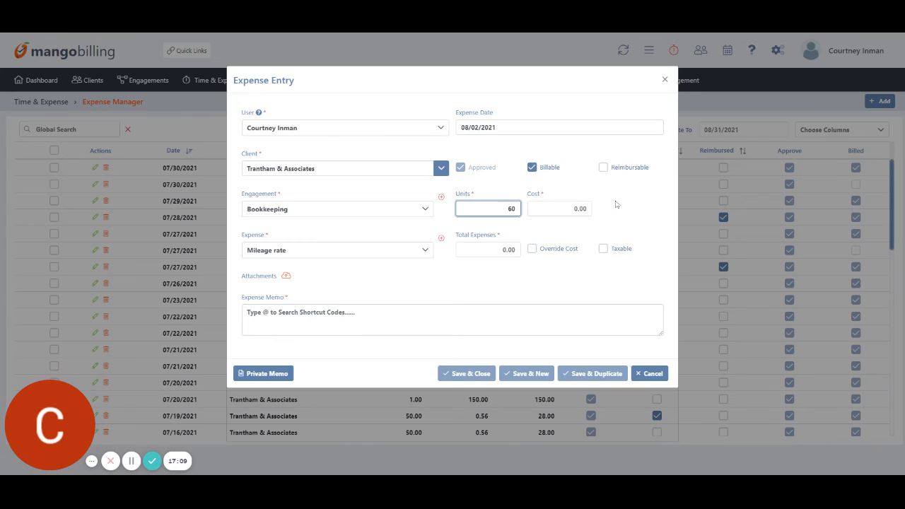
{"action": "type", "text": "60"}
{"action": "left_click", "coordinate": [637, 204]}
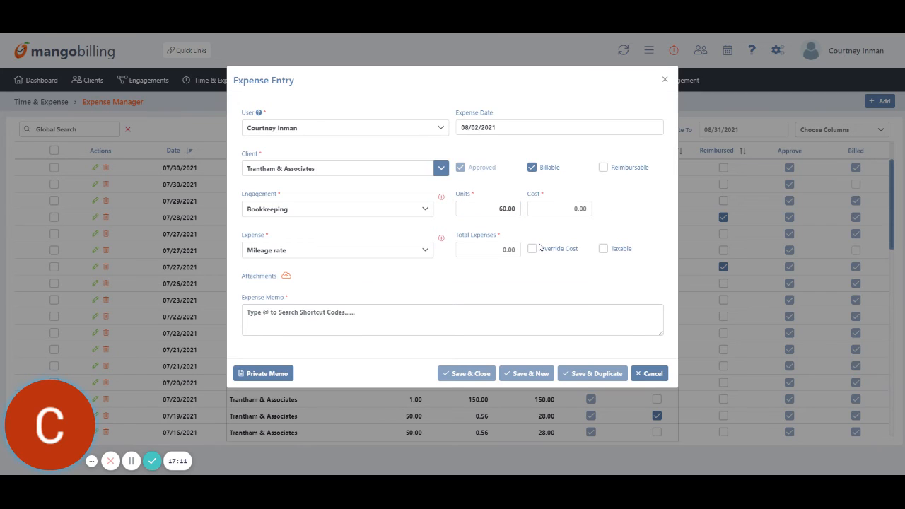
{"action": "left_click", "coordinate": [503, 209]}
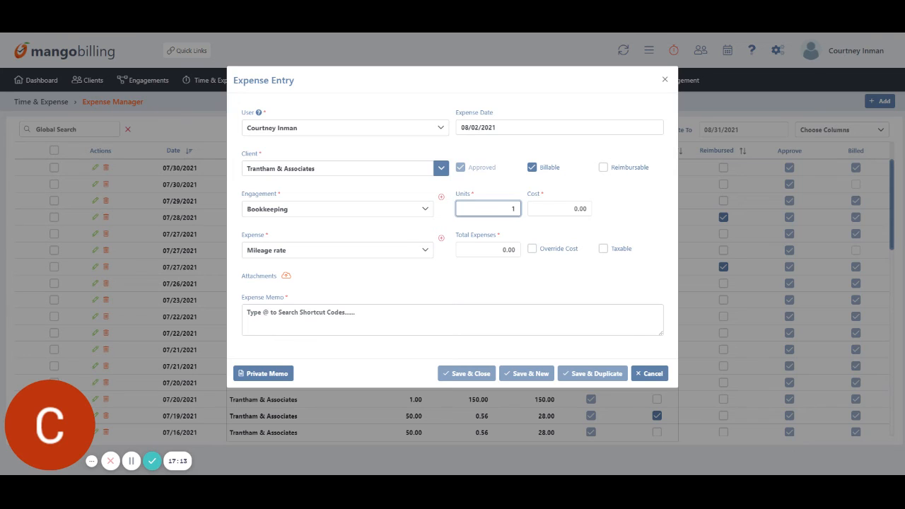
{"action": "left_click", "coordinate": [403, 249]}
{"action": "left_click", "coordinate": [299, 295]}
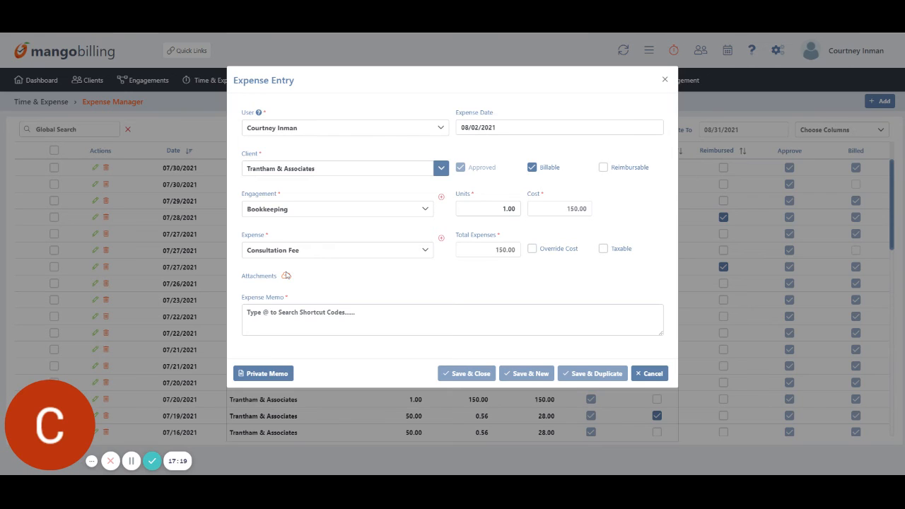
Add the memo 'Test' and save the 150.00 expense.
{"action": "left_click", "coordinate": [339, 319]}
{"action": "type", "text": "Test"}
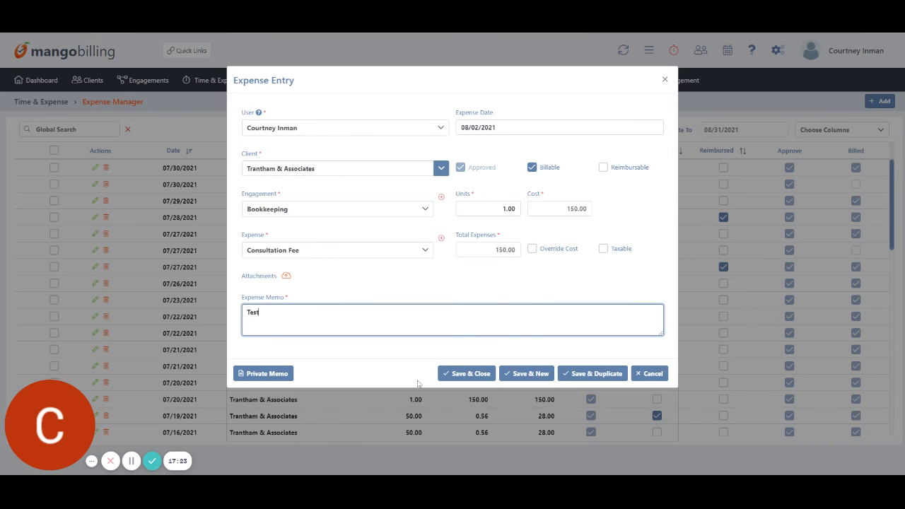
{"action": "left_click", "coordinate": [468, 374]}
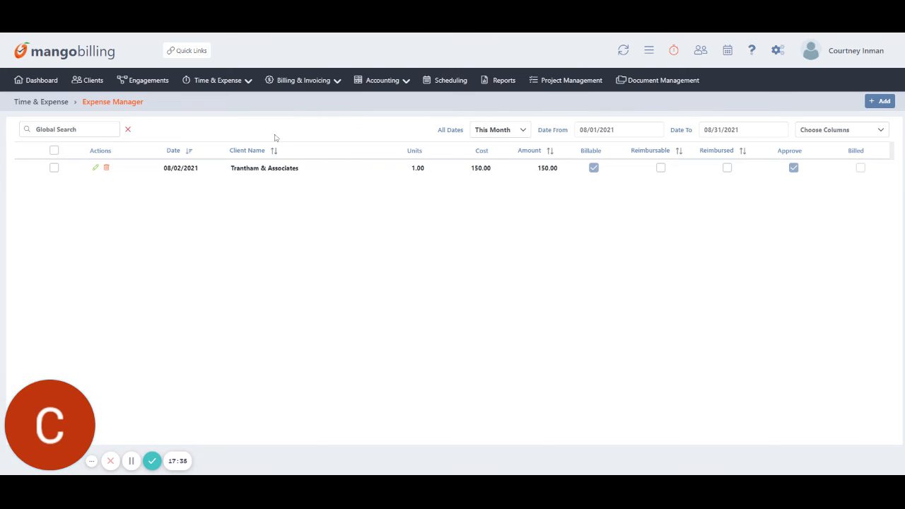
Start a manual invoice for Trantham & Associates and exclude the unnamed third time record.
{"action": "left_click", "coordinate": [298, 80]}
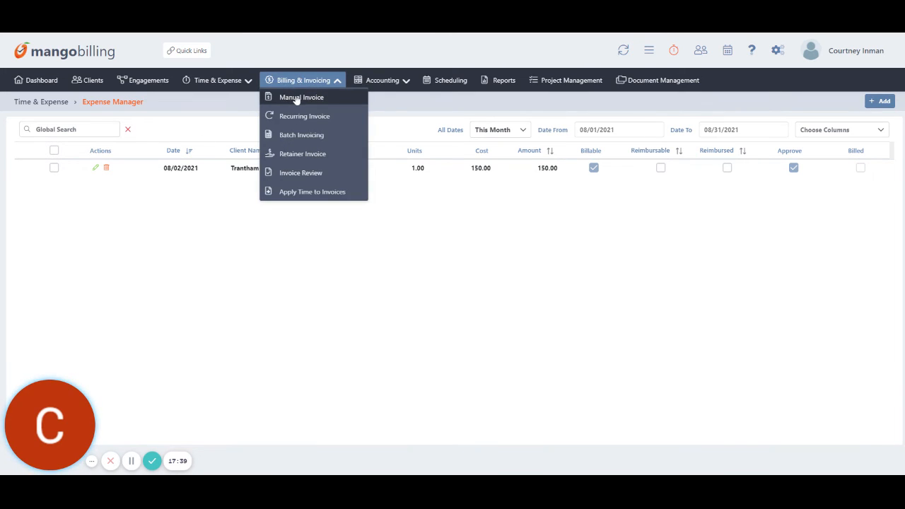
{"action": "left_click", "coordinate": [298, 96]}
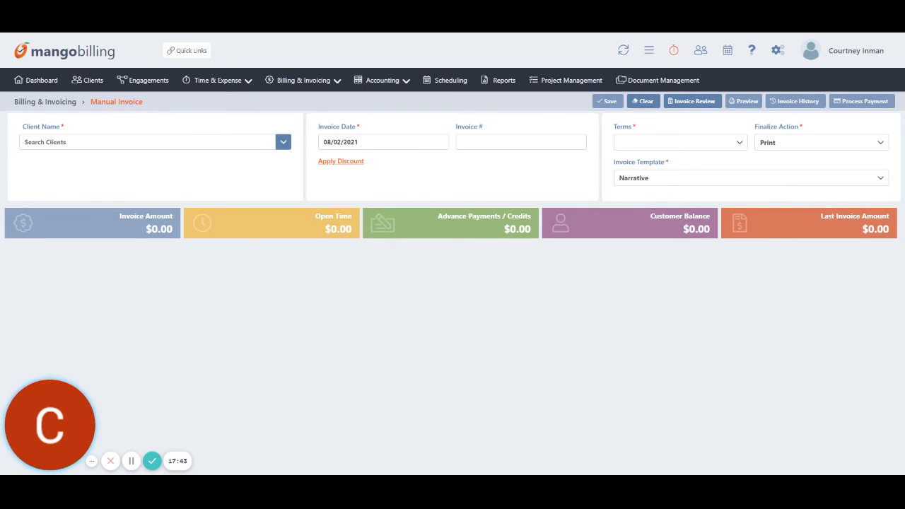
{"action": "left_click", "coordinate": [147, 143]}
{"action": "type", "text": "tranth"}
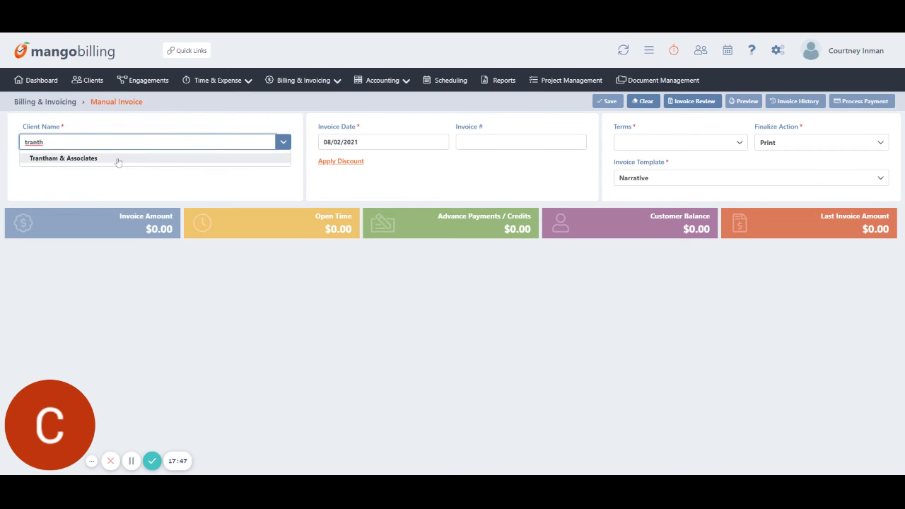
{"action": "left_click", "coordinate": [117, 161]}
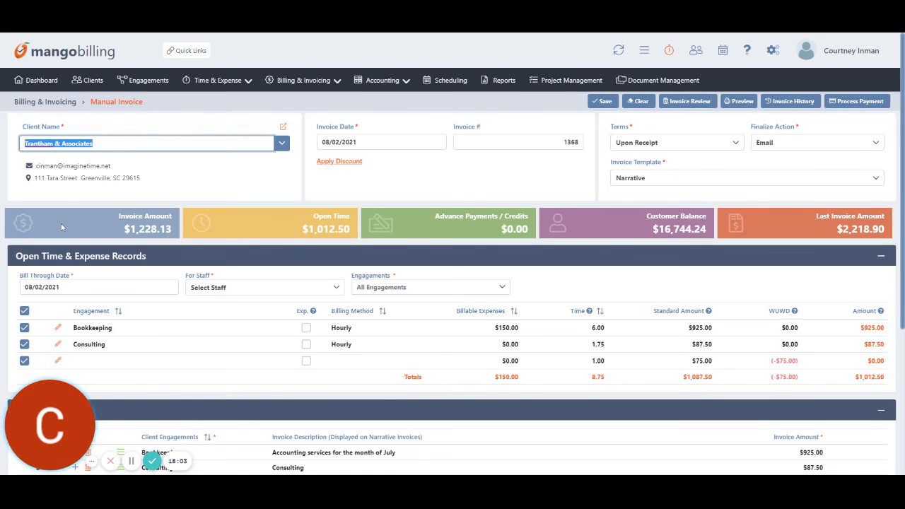
{"action": "scroll", "coordinate": [65, 277], "scroll_direction": "down", "scroll_amount": 2}
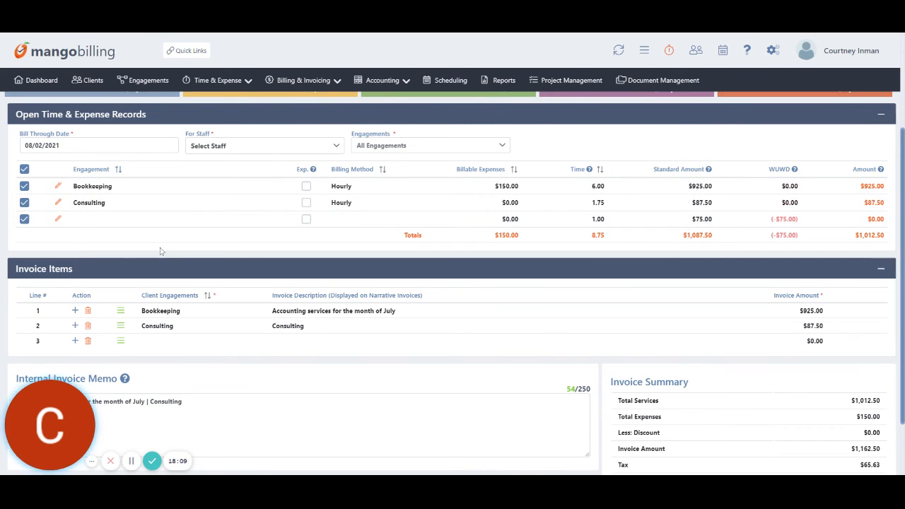
{"action": "left_click", "coordinate": [27, 221]}
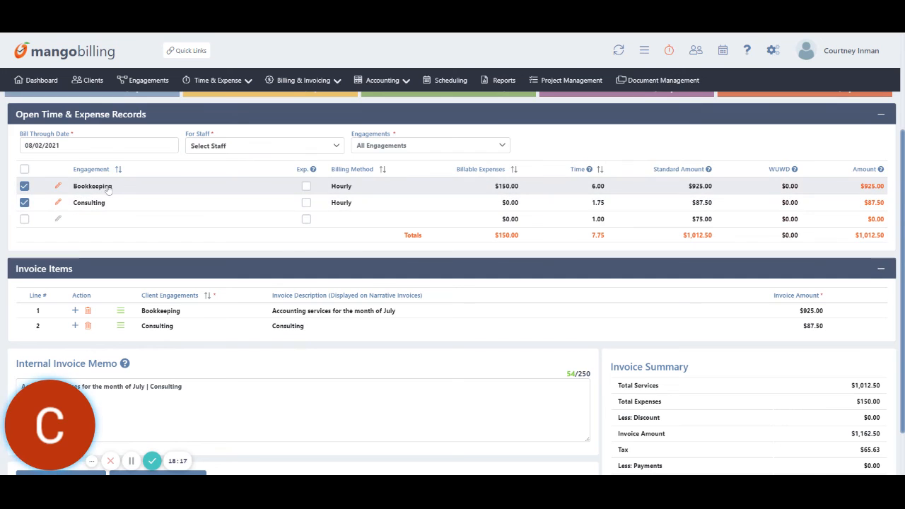
In the Bookkeeping time records, exclude both 07/30/2021 entries and return to the invoice.
{"action": "left_click", "coordinate": [59, 188]}
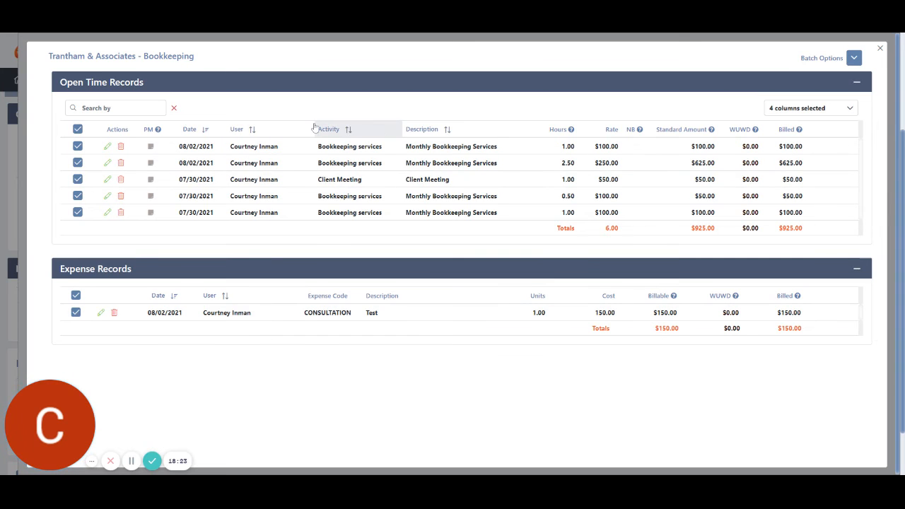
{"action": "left_click", "coordinate": [107, 150]}
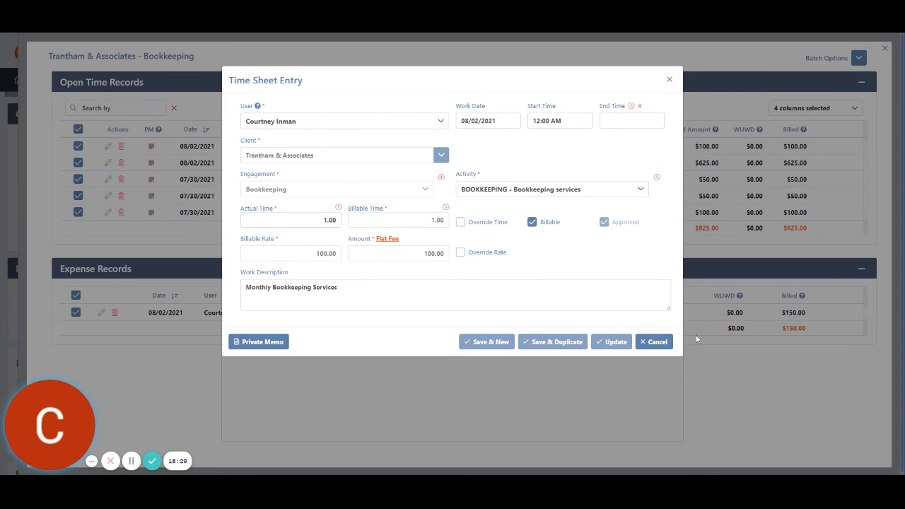
{"action": "left_click", "coordinate": [655, 341]}
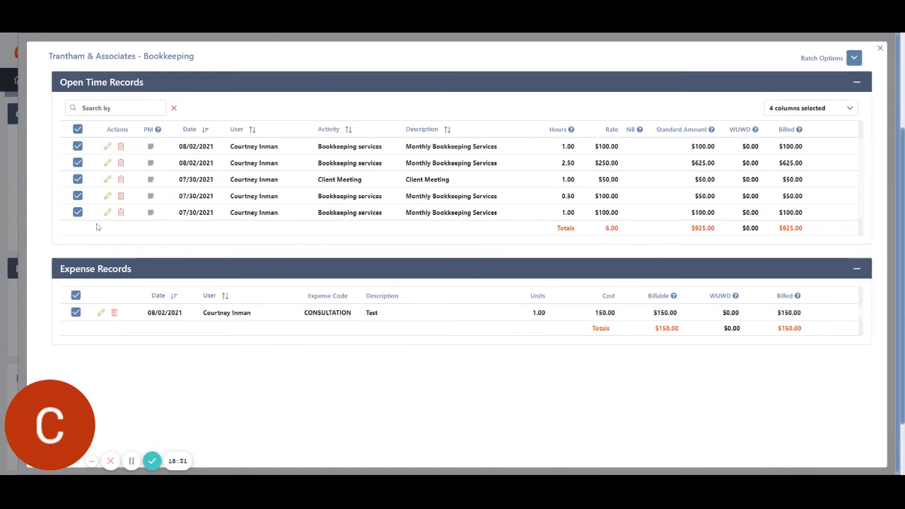
{"action": "left_click", "coordinate": [78, 212]}
{"action": "left_click", "coordinate": [78, 195]}
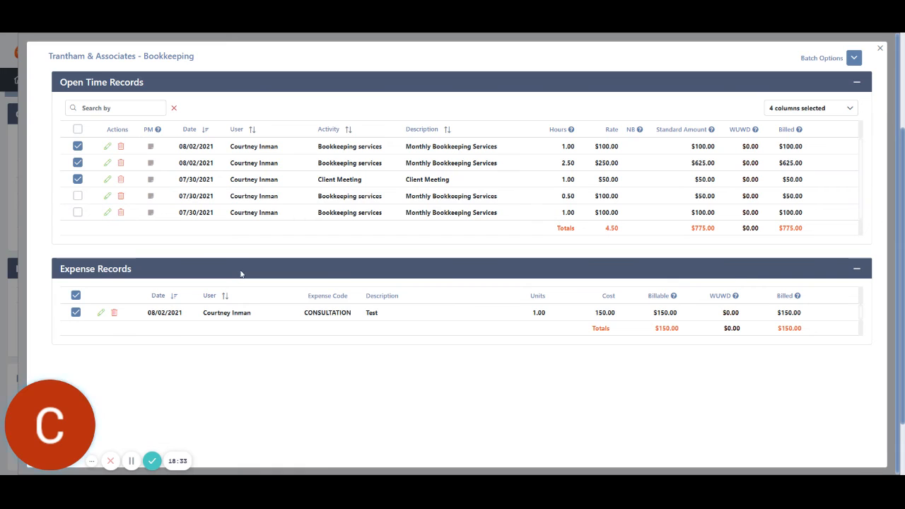
{"action": "left_click", "coordinate": [880, 49]}
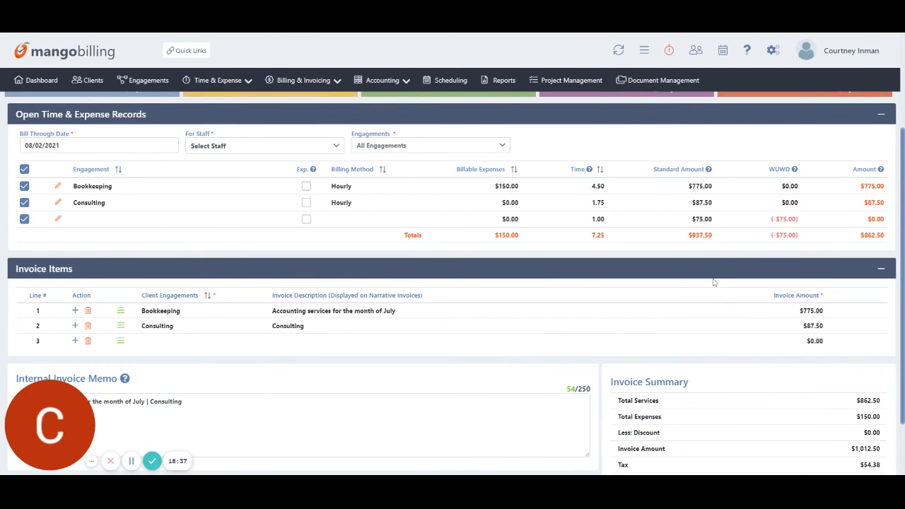
Uncheck the unnamed third record so only Bookkeeping ($775.00) and Consulting ($87.50) remain on the invoice.
{"action": "left_click", "coordinate": [25, 219]}
{"action": "left_click", "coordinate": [25, 202]}
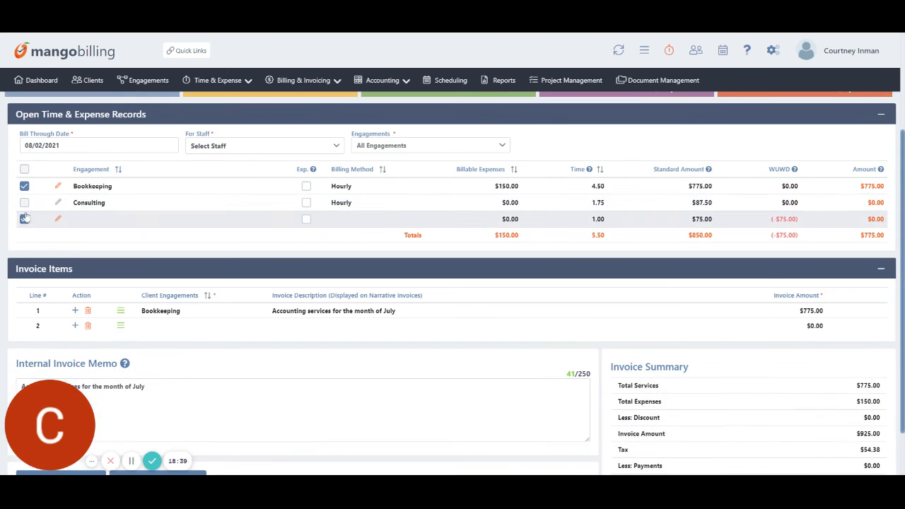
{"action": "left_click", "coordinate": [24, 202]}
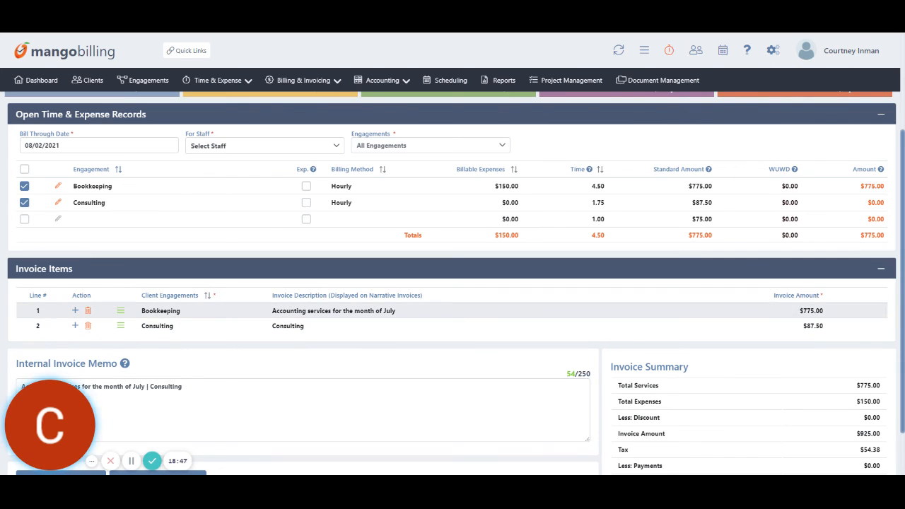
{"action": "left_click", "coordinate": [811, 311]}
Change the Bookkeeping line to $1,000.00 and the Consulting line to $50.00, totalling $1,270.16.
{"action": "type", "text": "100"}
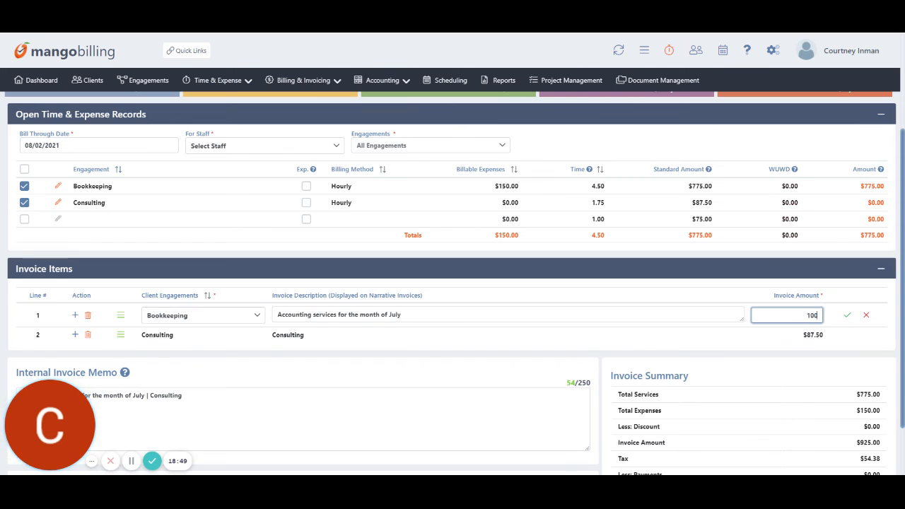
{"action": "type", "text": "000."}
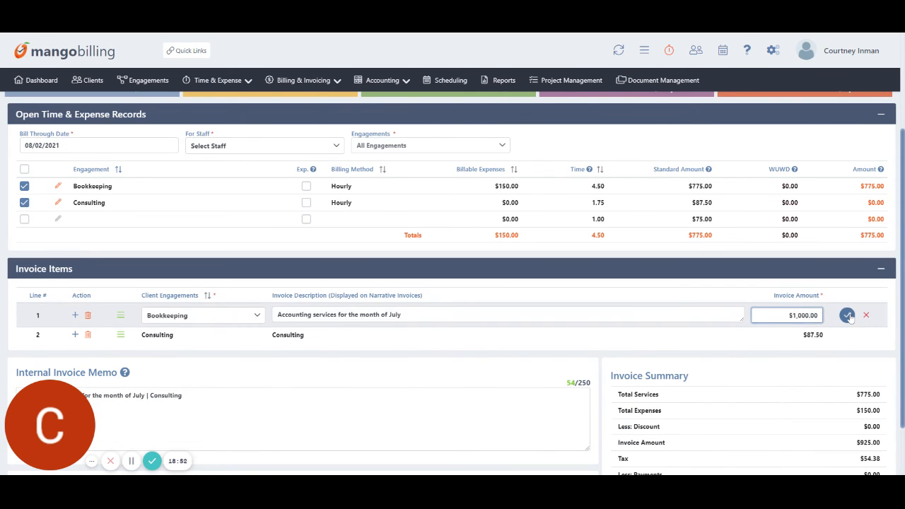
{"action": "left_click", "coordinate": [847, 316]}
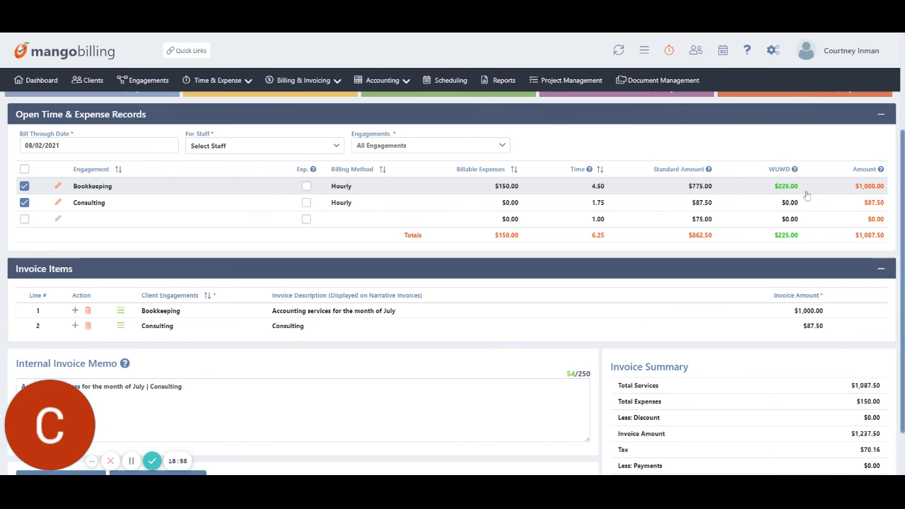
{"action": "left_click", "coordinate": [813, 326]}
{"action": "type", "text": "50"}
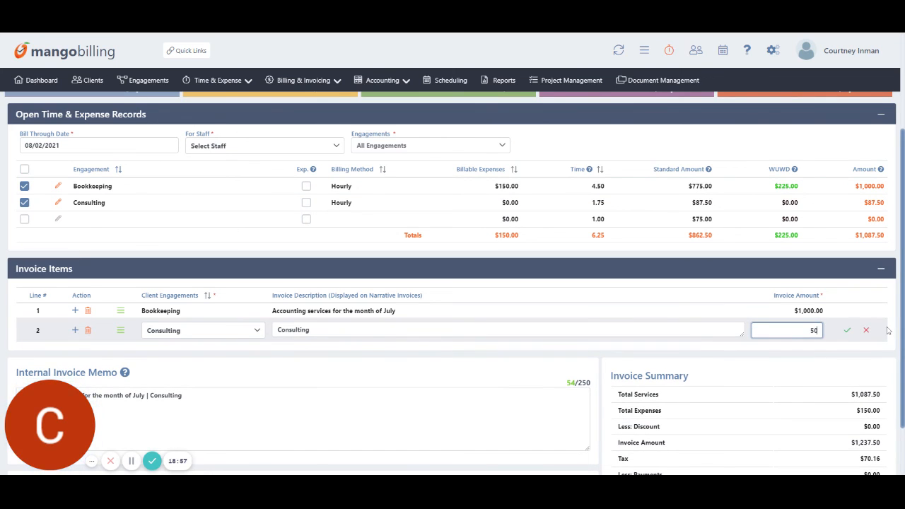
{"action": "left_click", "coordinate": [847, 330]}
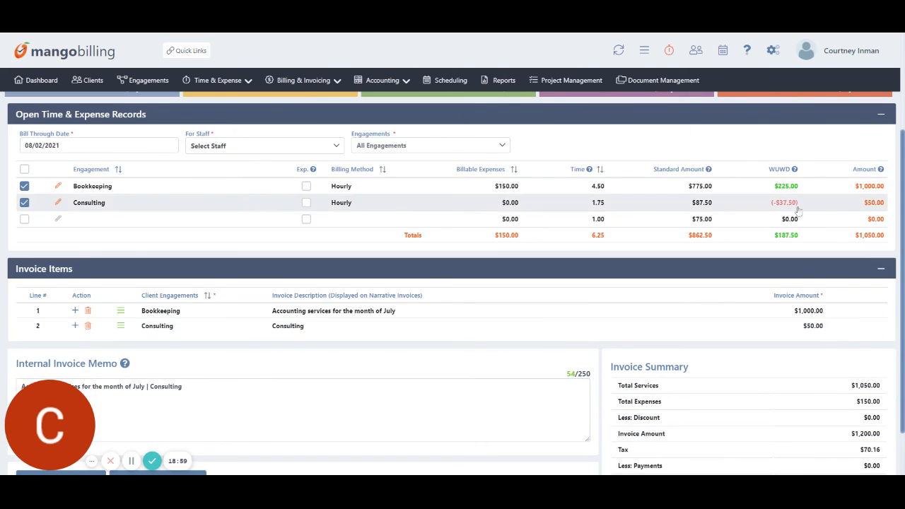
{"action": "scroll", "coordinate": [781, 210], "scroll_direction": "down", "scroll_amount": 1}
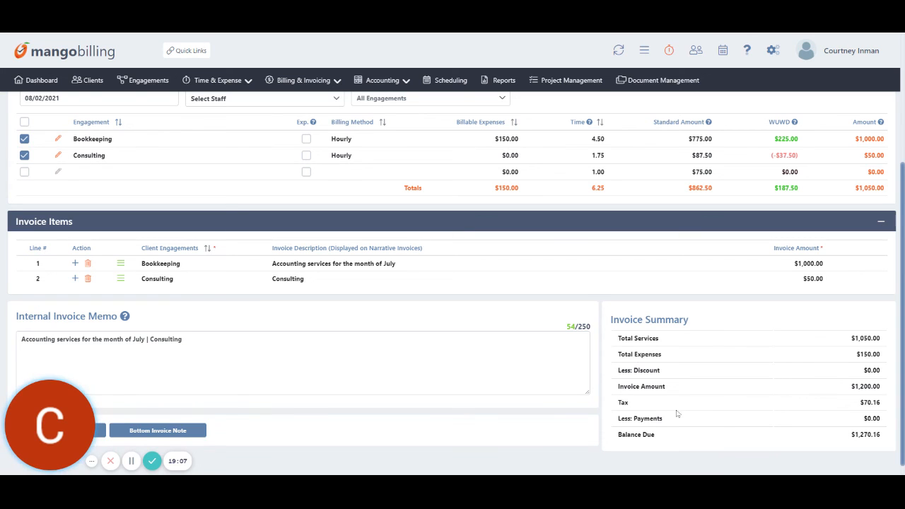
{"action": "scroll", "coordinate": [728, 404], "scroll_direction": "up", "scroll_amount": 3}
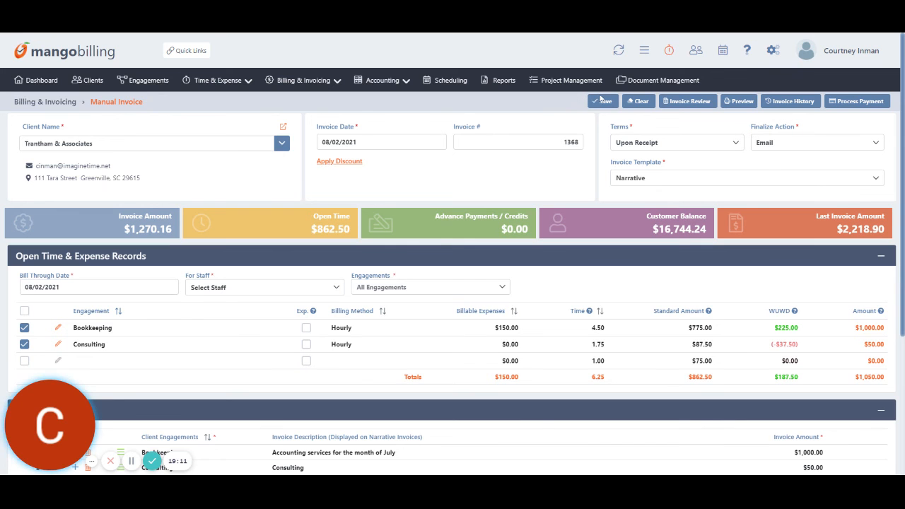
Preview the manual invoice as a PDF, then save it and continue to Invoice Review.
{"action": "left_click", "coordinate": [739, 101]}
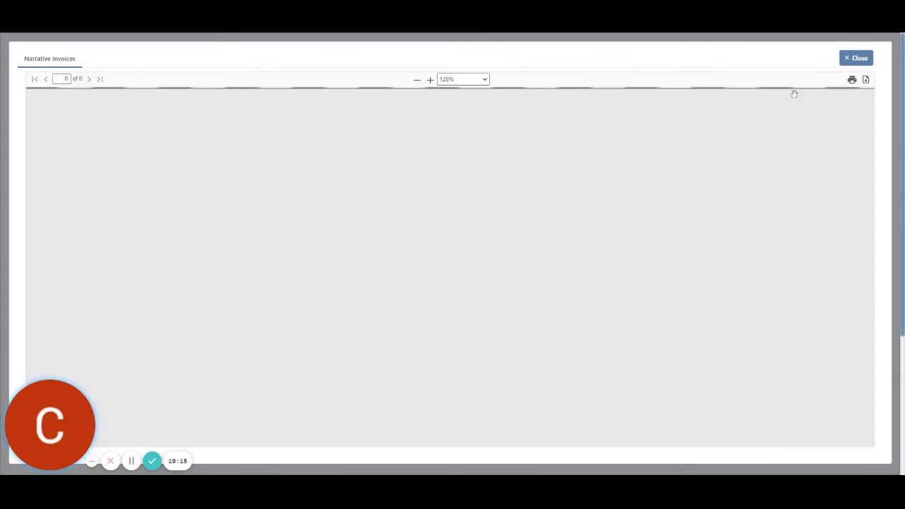
{"action": "left_click", "coordinate": [867, 61]}
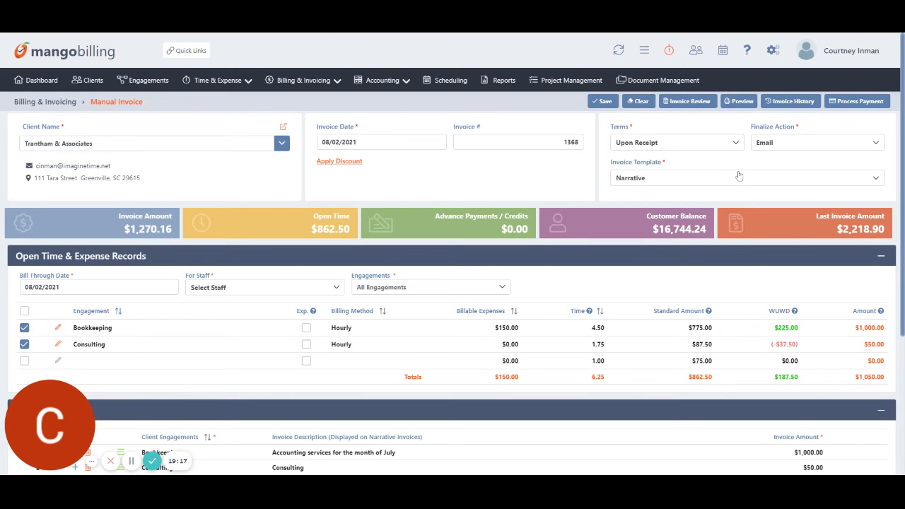
{"action": "left_click", "coordinate": [603, 101]}
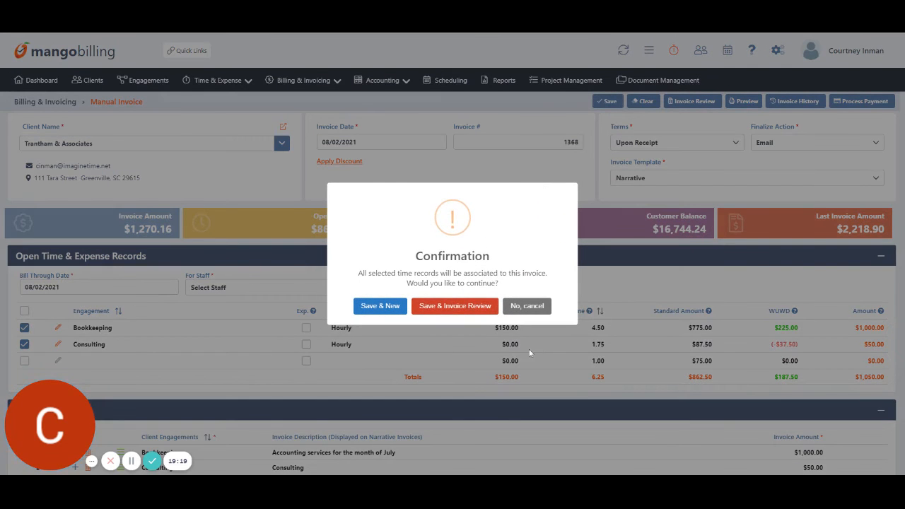
{"action": "left_click", "coordinate": [442, 305]}
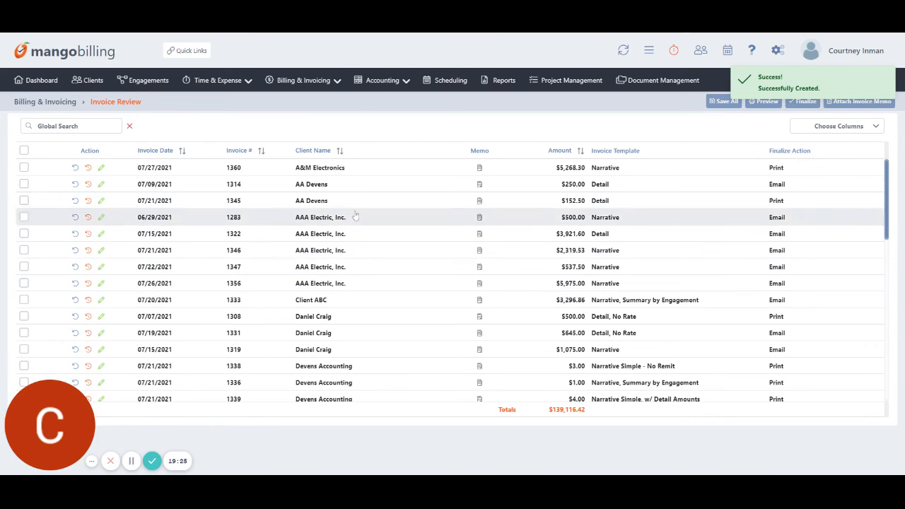
Sort invoices by client name Z to A, mark the 08/02/2021 invoice 1368, and preview it.
{"action": "left_click", "coordinate": [317, 151]}
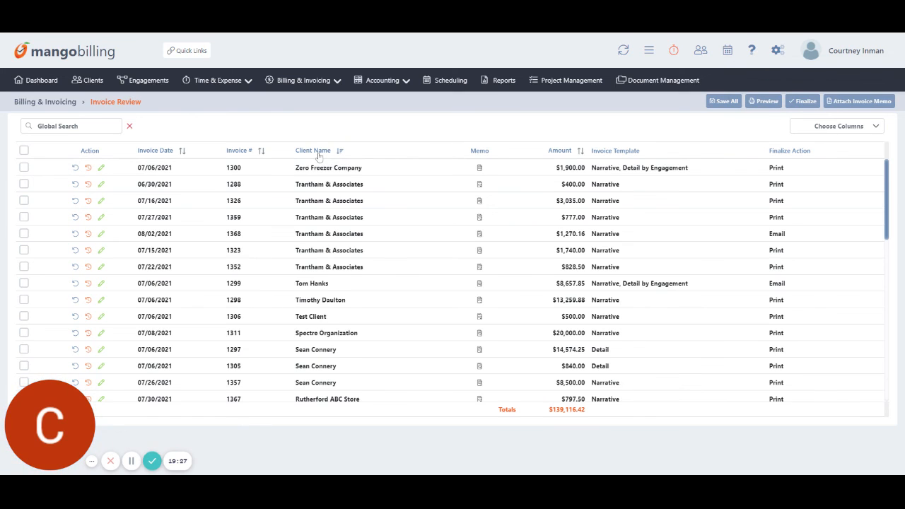
{"action": "left_click", "coordinate": [301, 82]}
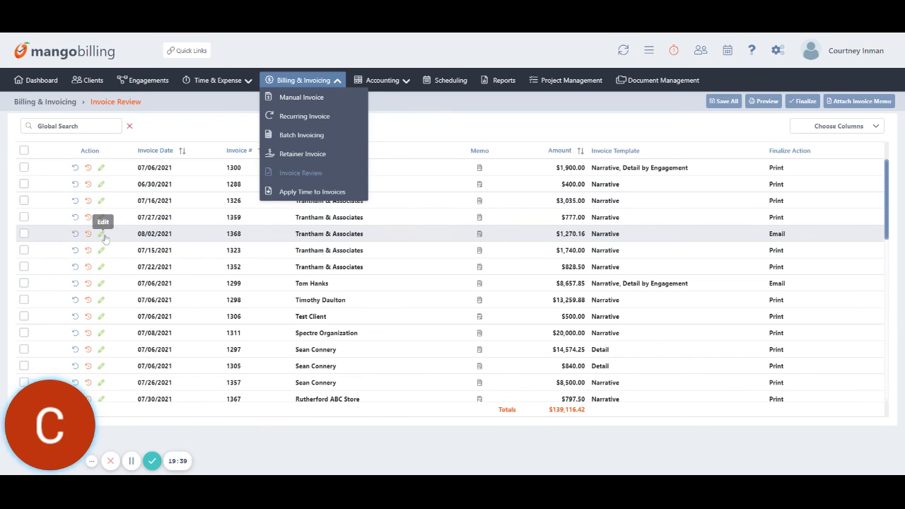
{"action": "left_click", "coordinate": [24, 234]}
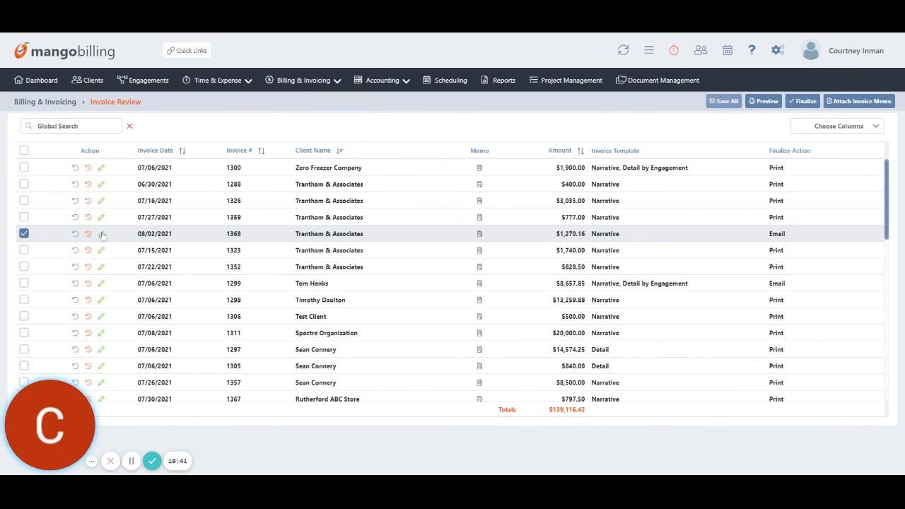
{"action": "left_click", "coordinate": [764, 105]}
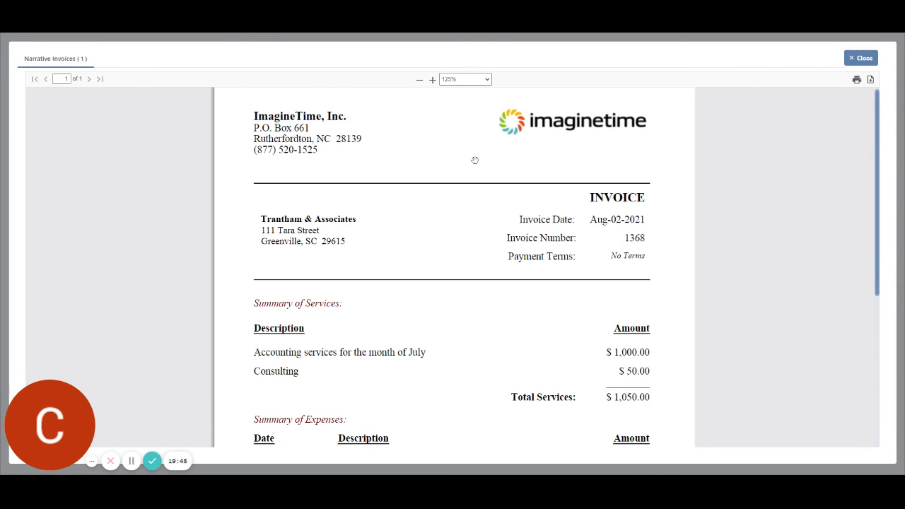
Check the totals in the invoice 1368 preview and close it to return to Invoice Review.
{"action": "scroll", "coordinate": [558, 272], "scroll_direction": "down", "scroll_amount": 3}
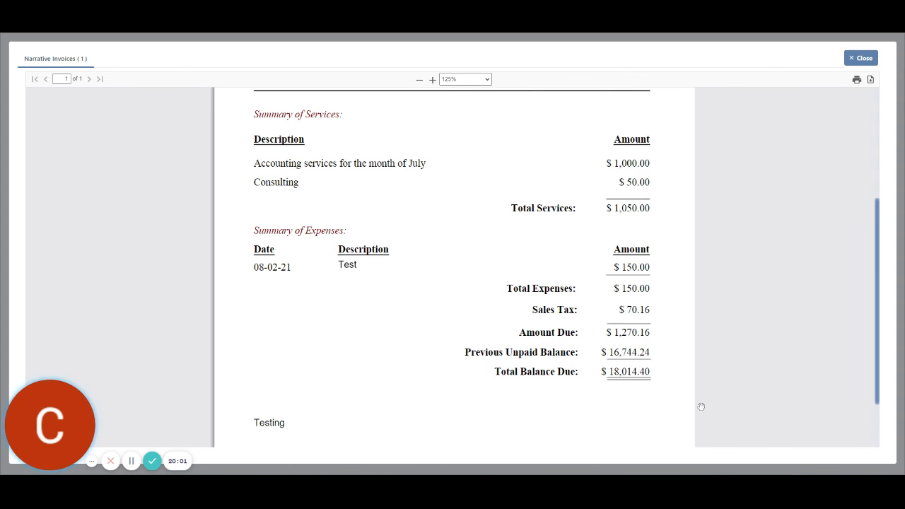
{"action": "left_click", "coordinate": [863, 59]}
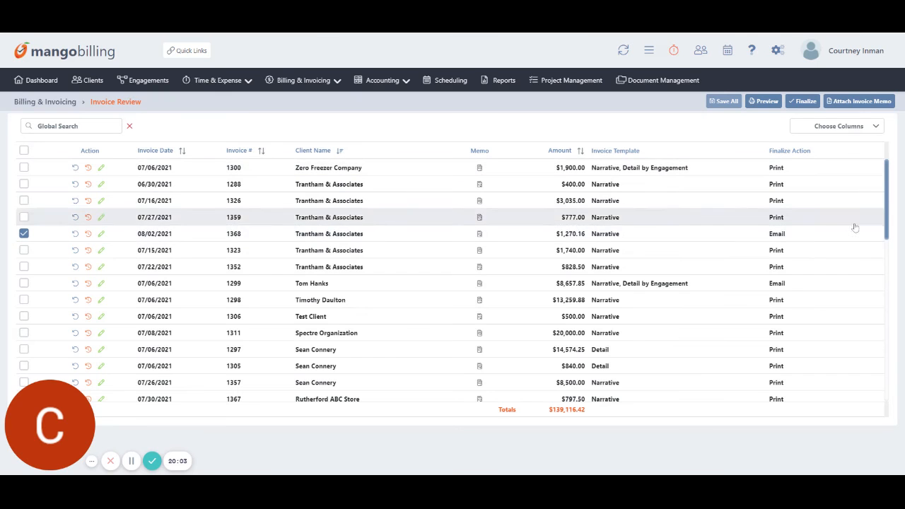
Finalize and email invoice 1368 to the client, then go to the Client List.
{"action": "left_click", "coordinate": [807, 105]}
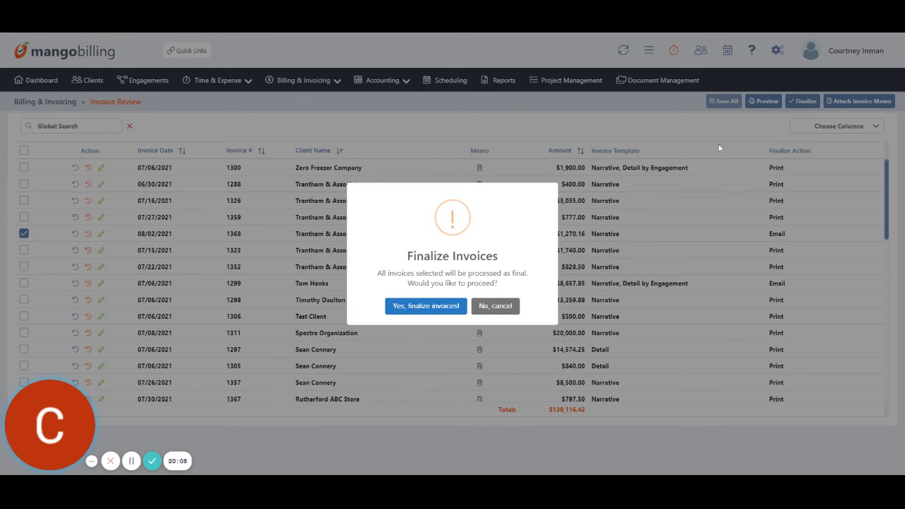
{"action": "left_click", "coordinate": [432, 311]}
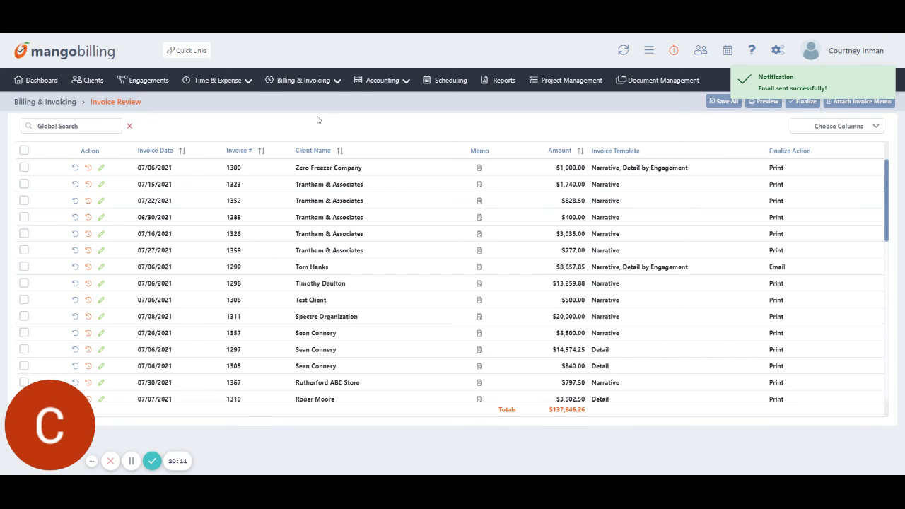
{"action": "left_click", "coordinate": [98, 83]}
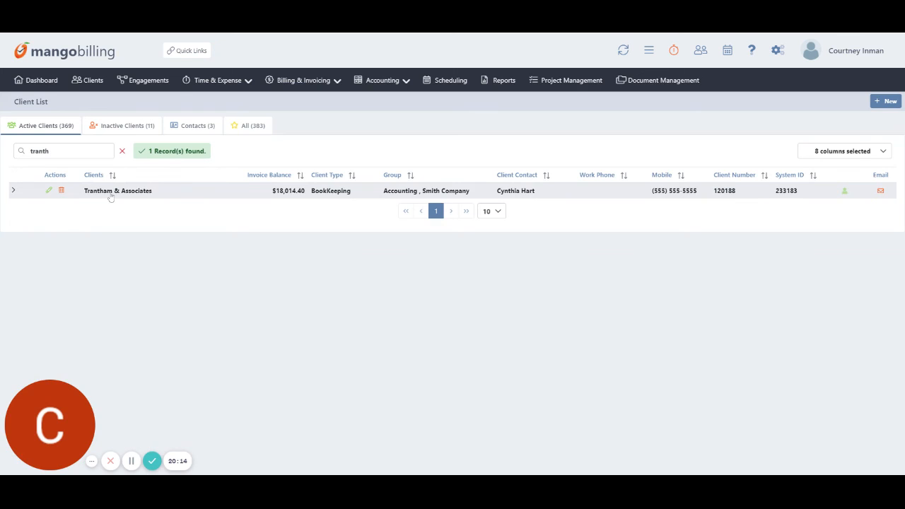
Review Trantham & Associates' invoice list, then start a new Cash Receipt from Accounting.
{"action": "left_click", "coordinate": [111, 197]}
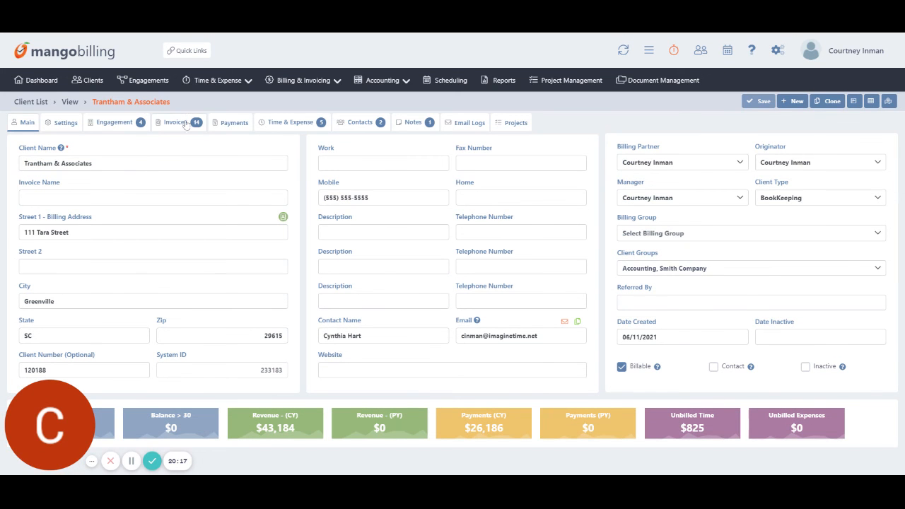
{"action": "left_click", "coordinate": [186, 123]}
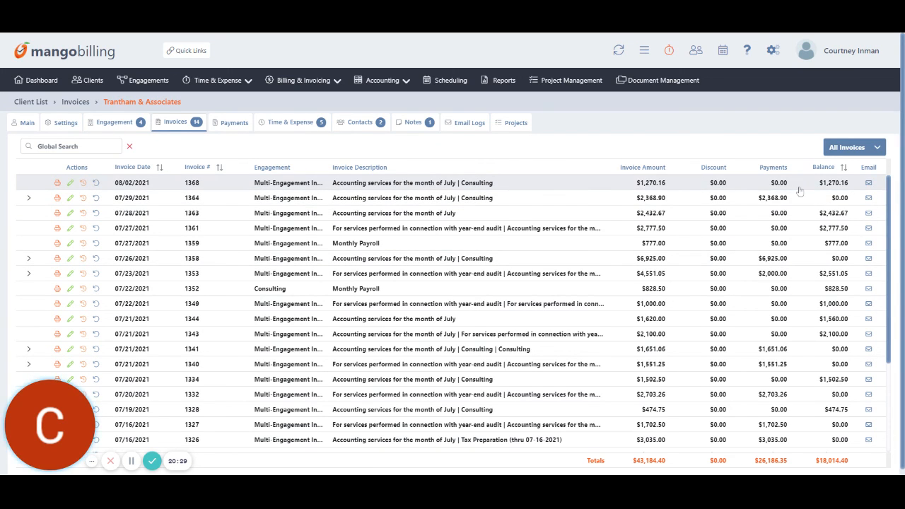
{"action": "left_click", "coordinate": [403, 83]}
{"action": "left_click", "coordinate": [388, 97]}
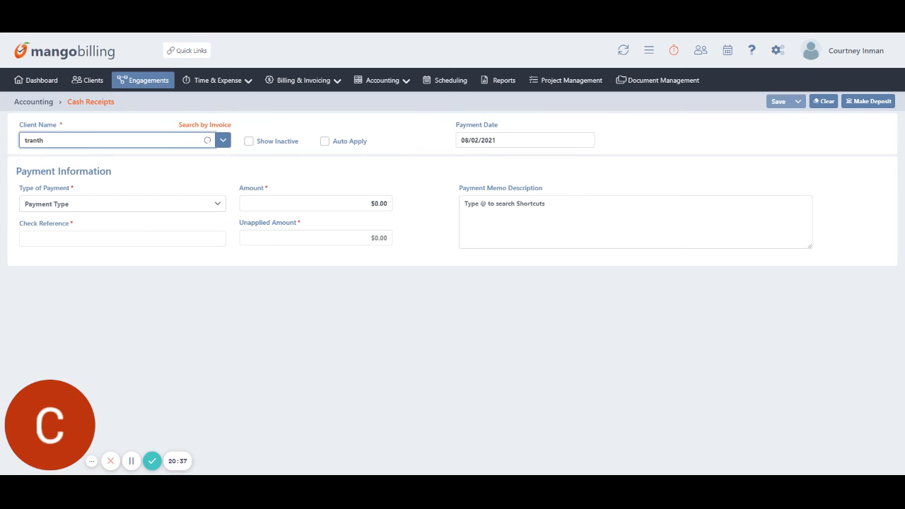
Enter a $4,350 check payment from Trantham & Associates with check reference 3265.
{"action": "left_click", "coordinate": [135, 157]}
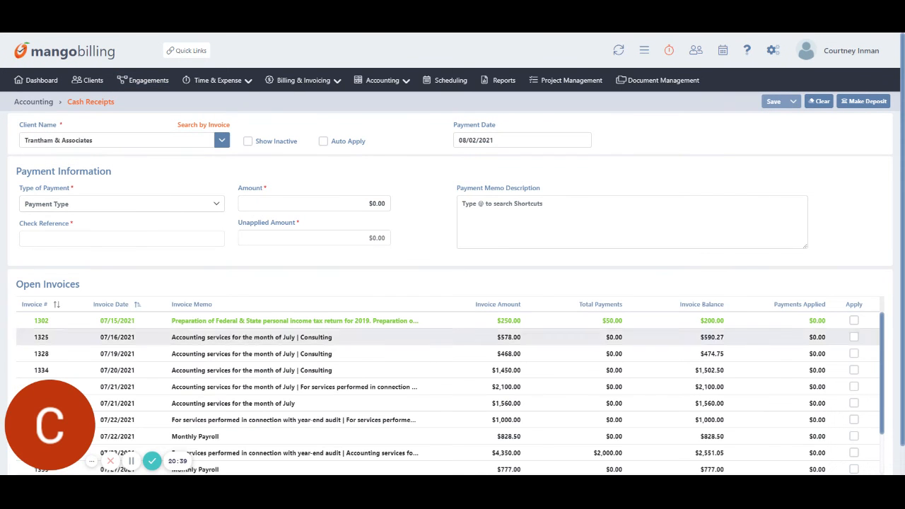
{"action": "scroll", "coordinate": [673, 393], "scroll_direction": "down", "scroll_amount": 1}
{"action": "scroll", "coordinate": [672, 394], "scroll_direction": "up", "scroll_amount": 1}
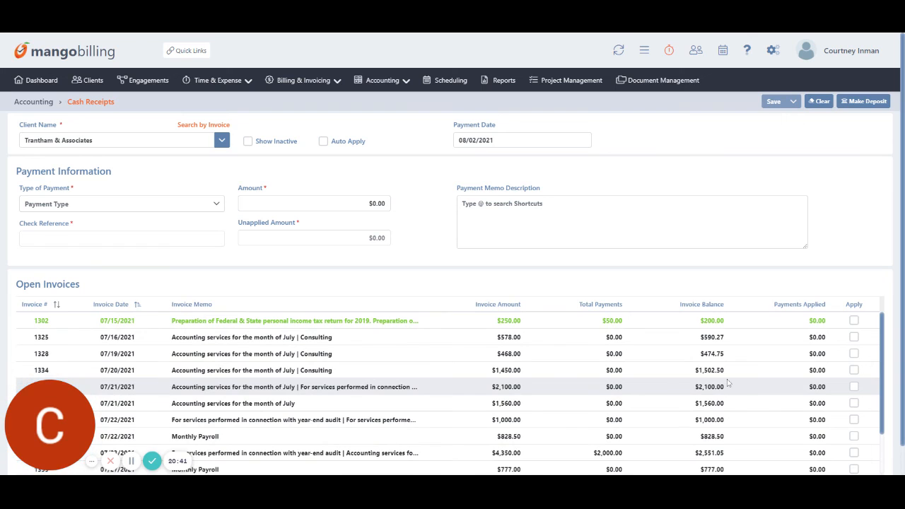
{"action": "left_click", "coordinate": [58, 205]}
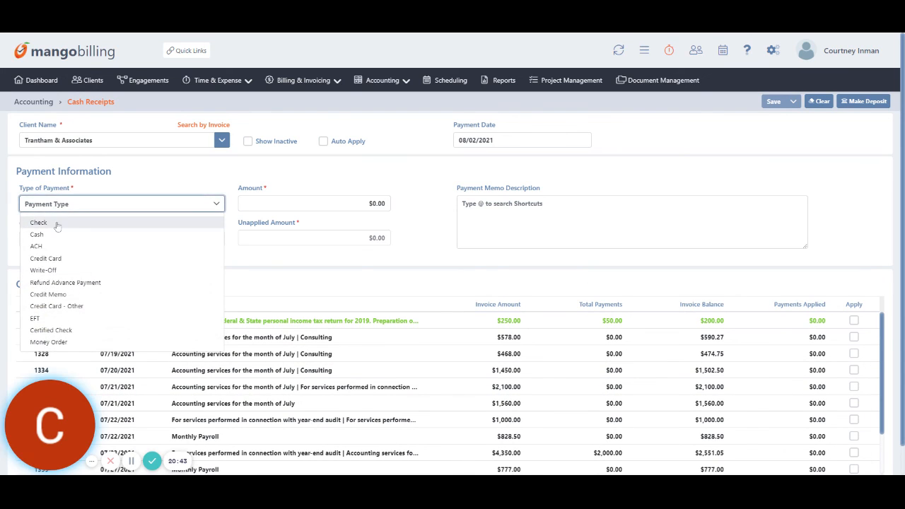
{"action": "left_click", "coordinate": [56, 223]}
{"action": "left_click", "coordinate": [263, 199]}
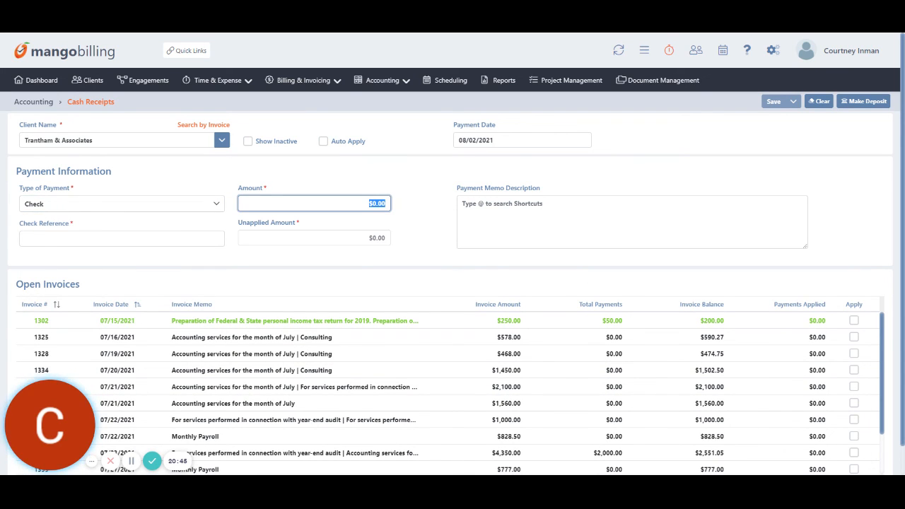
{"action": "type", "text": "4,350"}
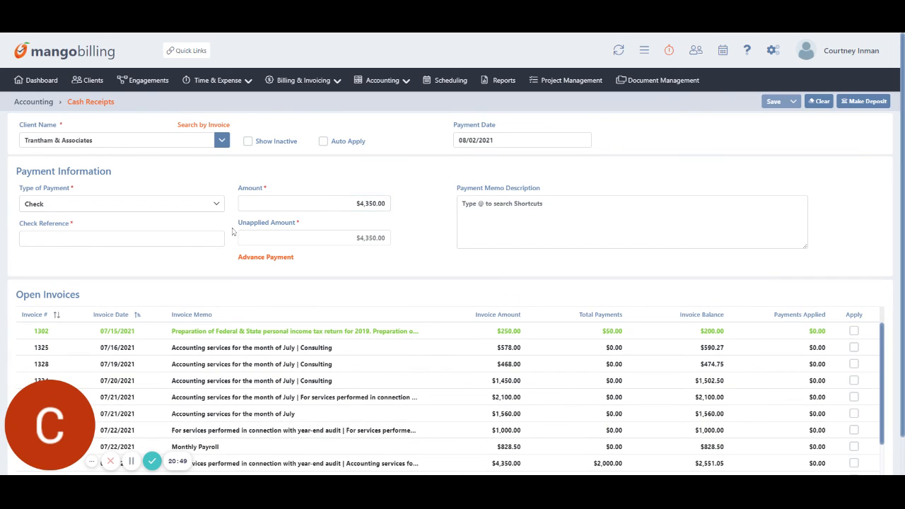
{"action": "left_click", "coordinate": [176, 239]}
{"action": "type", "text": "3265"}
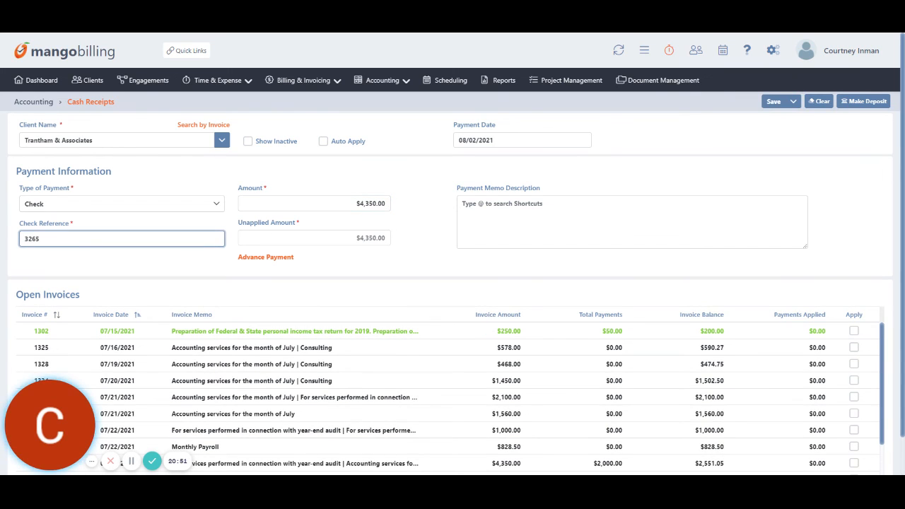
{"action": "left_click", "coordinate": [479, 271]}
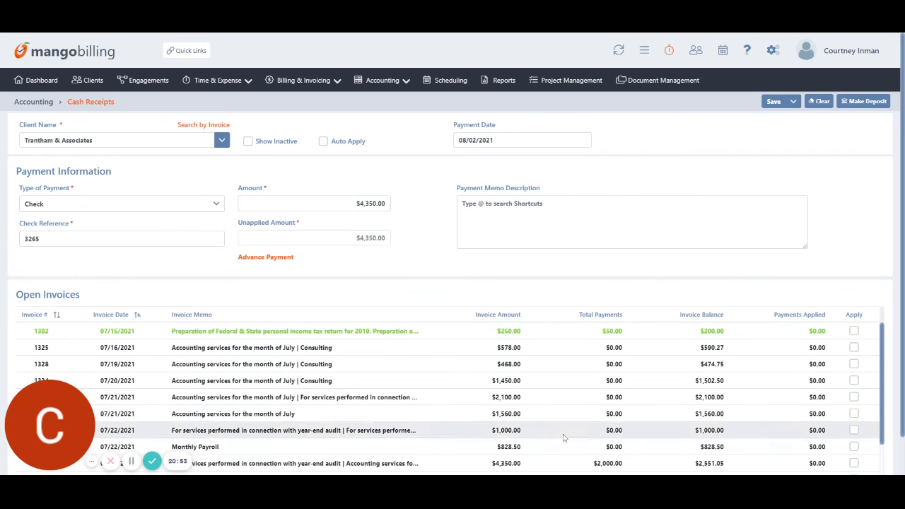
Apply it to the $2,551.05 invoice and save, keeping $1,798.95 as an advance payment.
{"action": "left_click", "coordinate": [854, 463]}
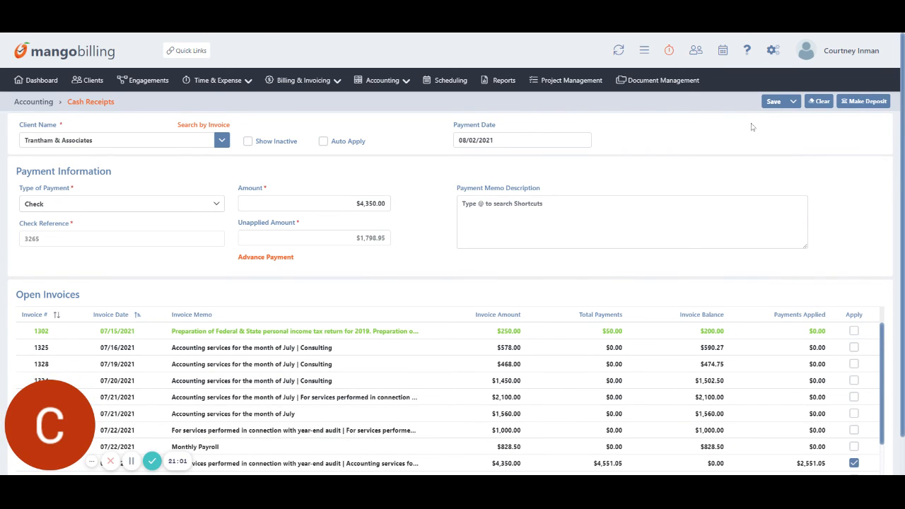
{"action": "left_click", "coordinate": [774, 105]}
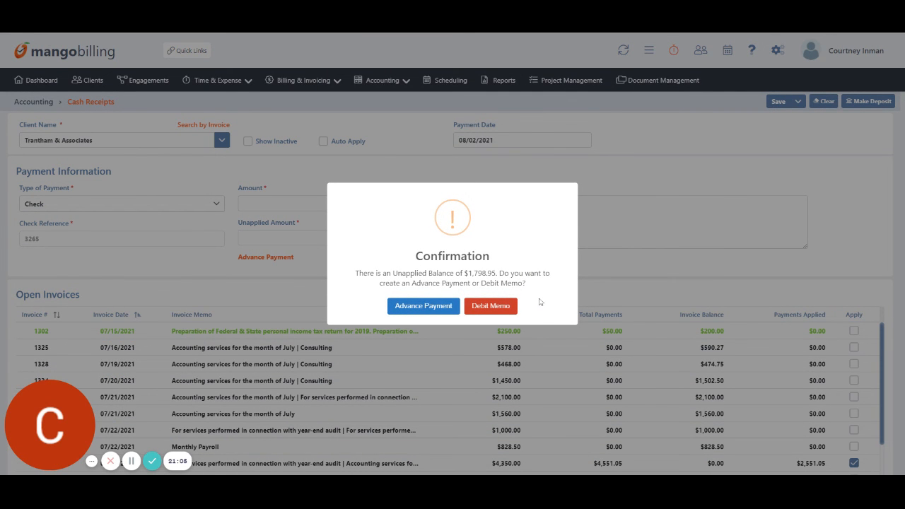
{"action": "left_click", "coordinate": [422, 306]}
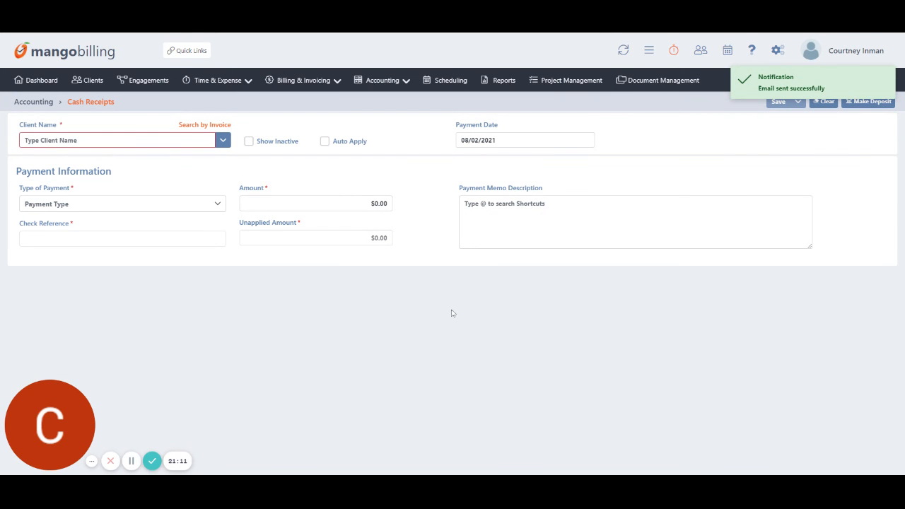
Confirm the new $4,350.00 check in Trantham & Associates' payment history, then go to Reports.
{"action": "left_click", "coordinate": [87, 80]}
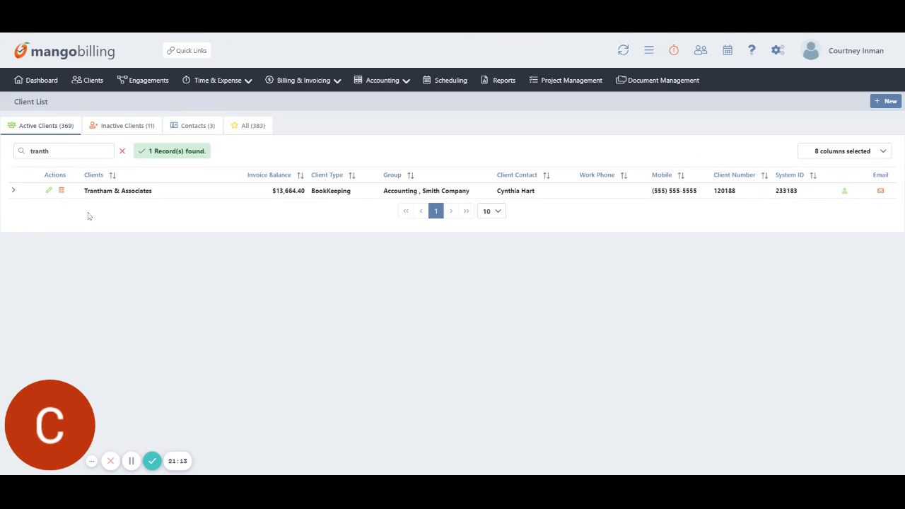
{"action": "left_click", "coordinate": [108, 191]}
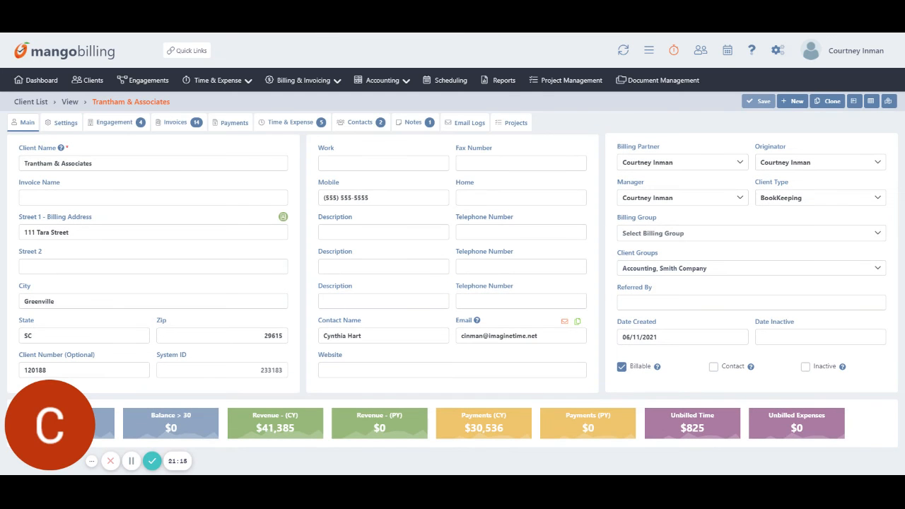
{"action": "left_click", "coordinate": [234, 124]}
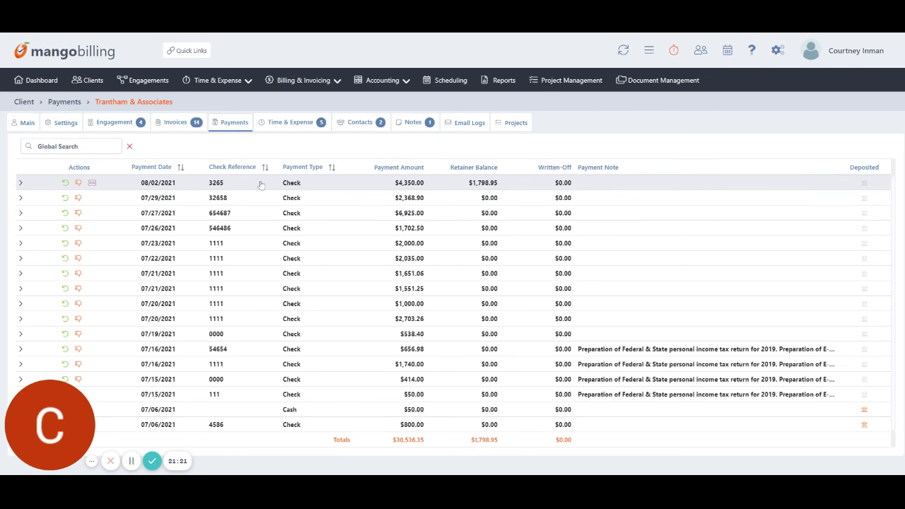
{"action": "left_click", "coordinate": [502, 82]}
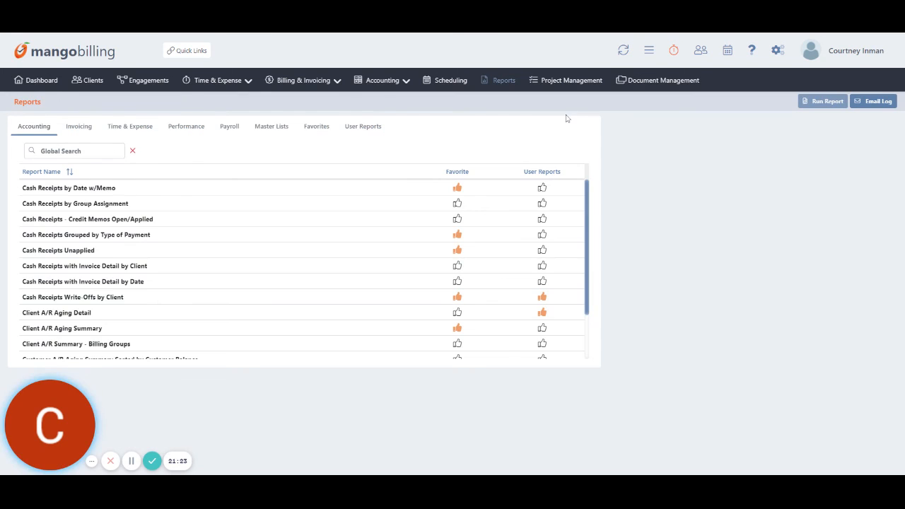
Show only favourite reports and select Cash Receipts Grouped by Type of Payment.
{"action": "scroll", "coordinate": [185, 286], "scroll_direction": "down", "scroll_amount": 3}
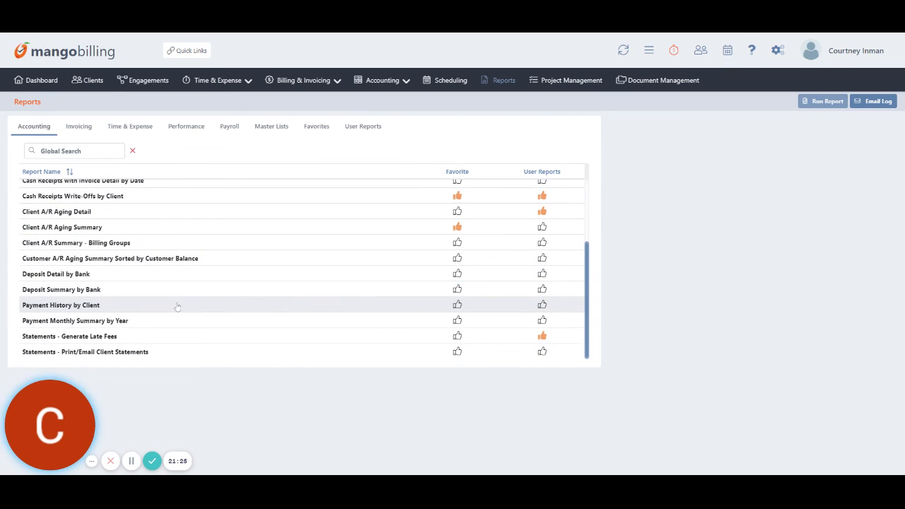
{"action": "scroll", "coordinate": [177, 300], "scroll_direction": "up", "scroll_amount": 3}
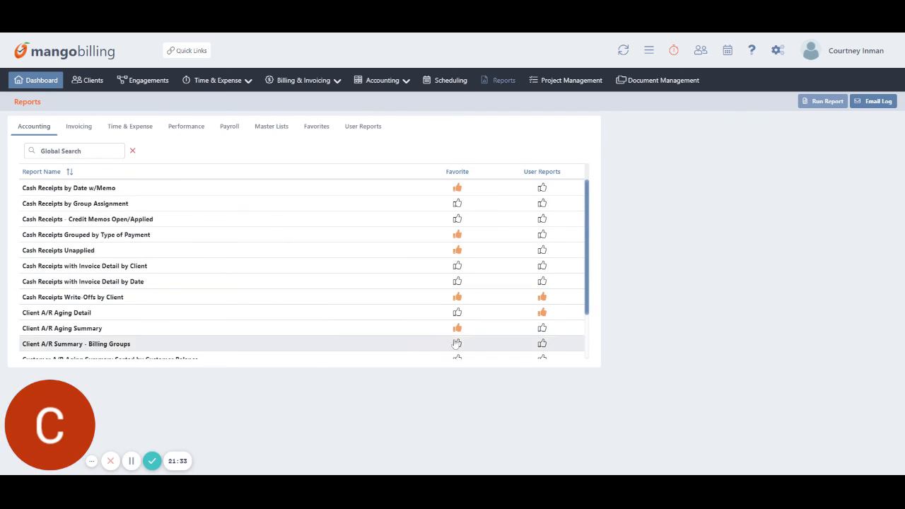
{"action": "left_click", "coordinate": [319, 126]}
{"action": "scroll", "coordinate": [341, 352], "scroll_direction": "down", "scroll_amount": 1}
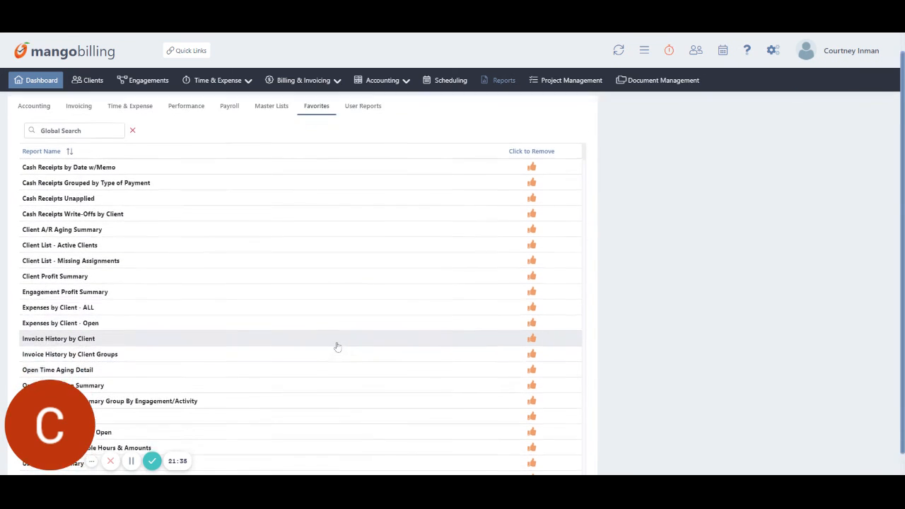
{"action": "scroll", "coordinate": [338, 345], "scroll_direction": "up", "scroll_amount": 1}
{"action": "left_click", "coordinate": [55, 234]}
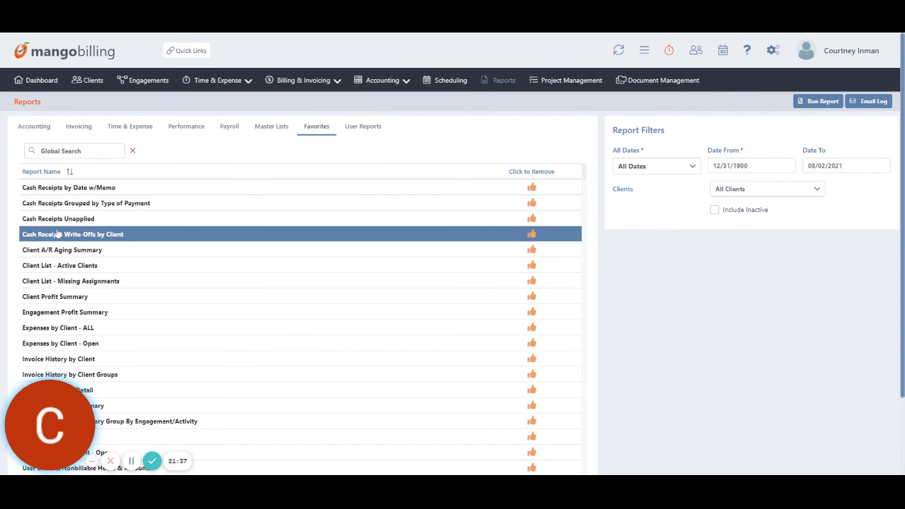
{"action": "left_click", "coordinate": [57, 204]}
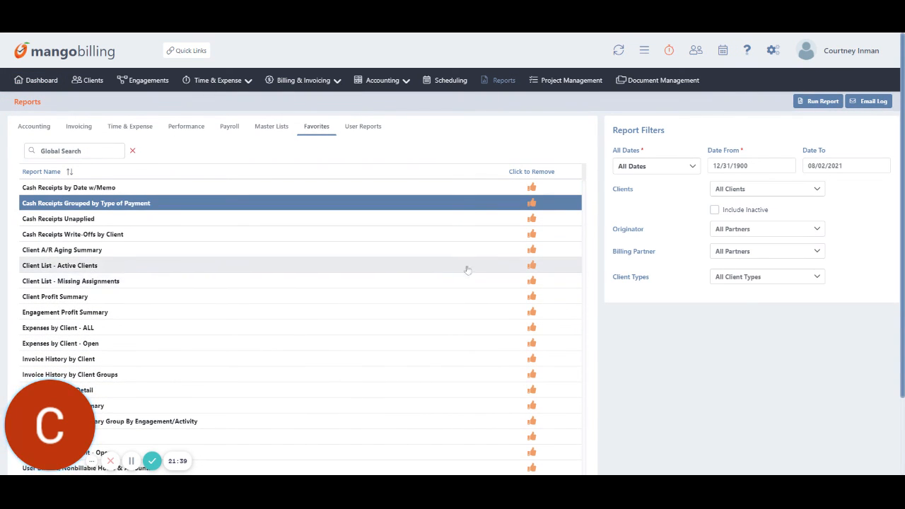